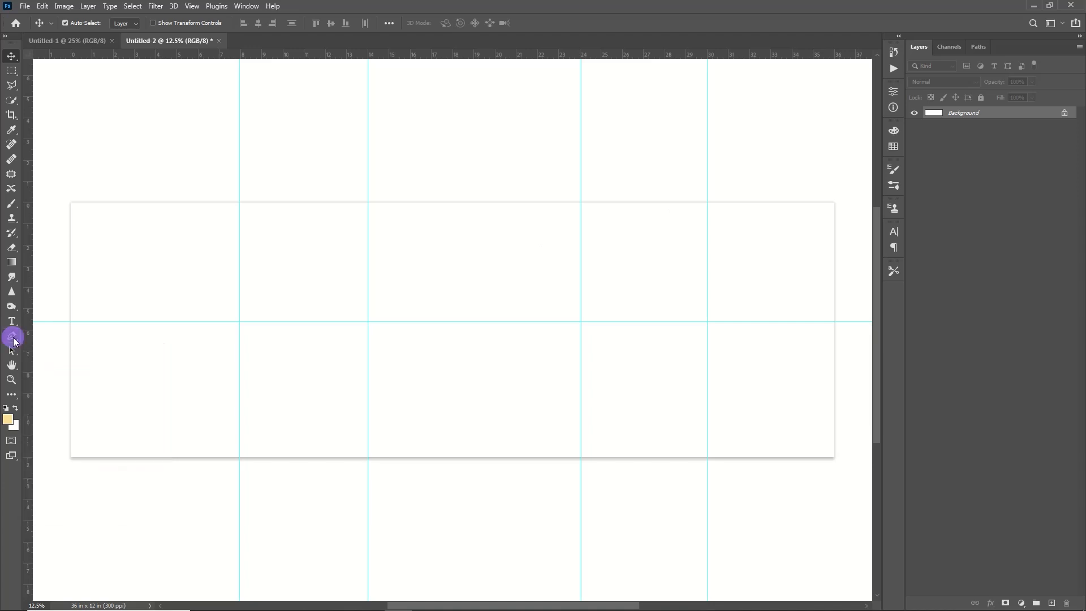
Step: Set up the Pen tool to draw shapes with no stroke and a solid black fill (#000000)
{"action": "left_click", "coordinate": [52, 336]}
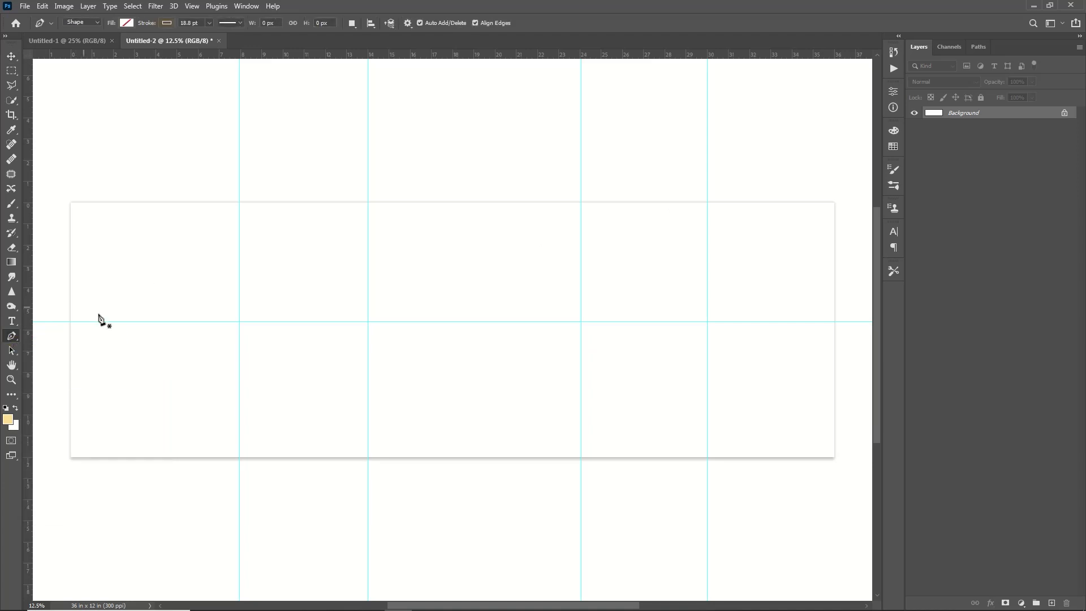
{"action": "left_click", "coordinate": [163, 24]}
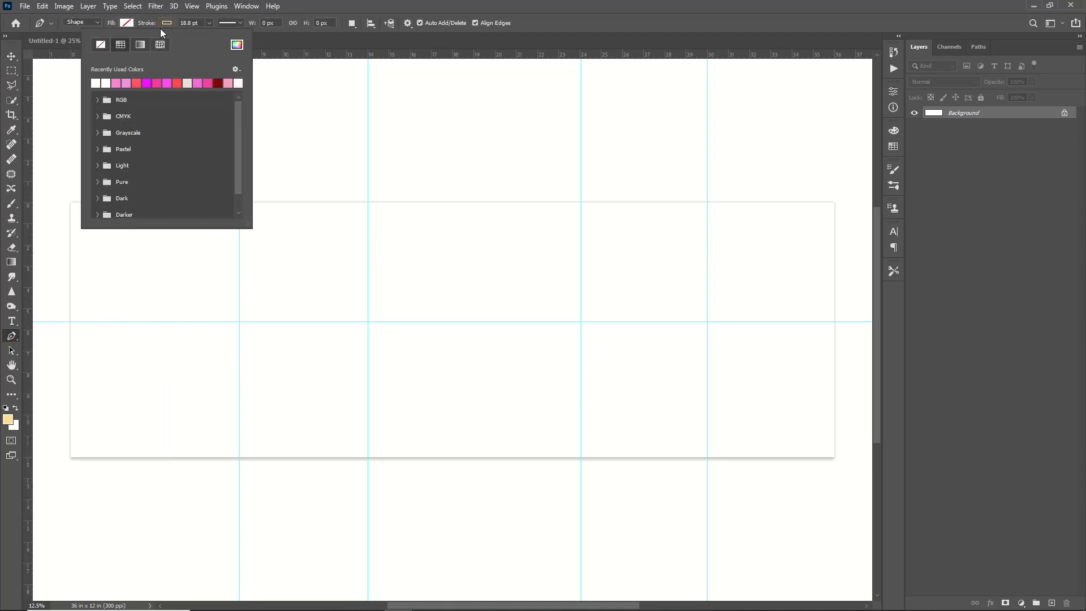
{"action": "left_click", "coordinate": [100, 44]}
{"action": "left_click", "coordinate": [125, 24]}
{"action": "left_click", "coordinate": [197, 44]}
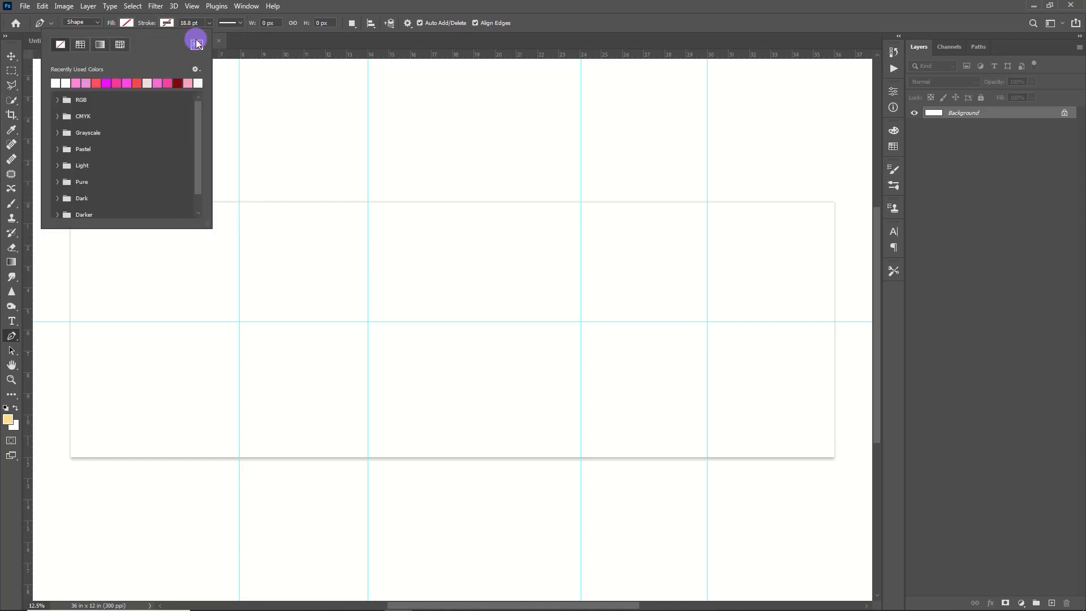
{"action": "left_click", "coordinate": [566, 558]}
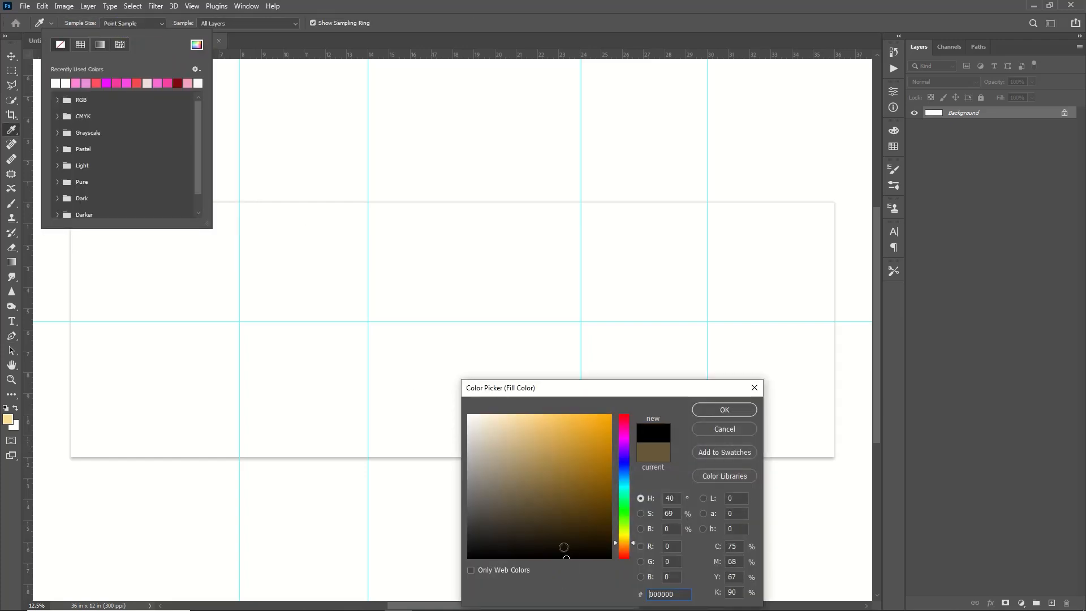
{"action": "left_click", "coordinate": [721, 415]}
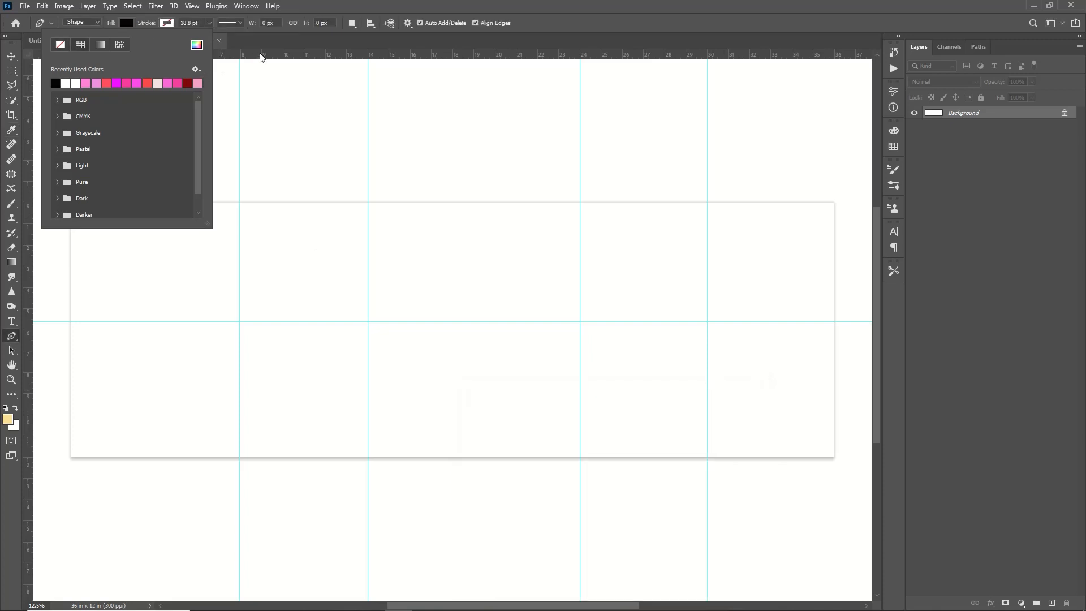
Step: Draw a trapezoid about 6616 by 1720 px along the guides from the canvas's upper edge, shift it slightly left, and hide the guides
{"action": "left_click", "coordinate": [239, 200]}
{"action": "left_click", "coordinate": [368, 321]}
{"action": "left_click", "coordinate": [581, 321]}
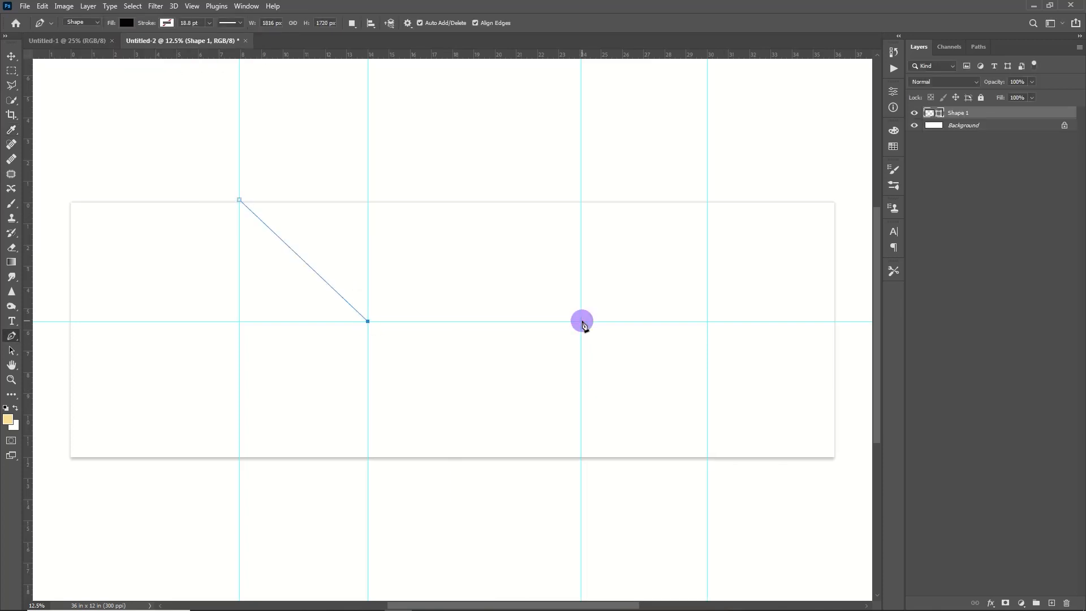
{"action": "left_click", "coordinate": [707, 199]}
{"action": "key", "text": "ctrl+z"}
{"action": "left_click", "coordinate": [707, 201]}
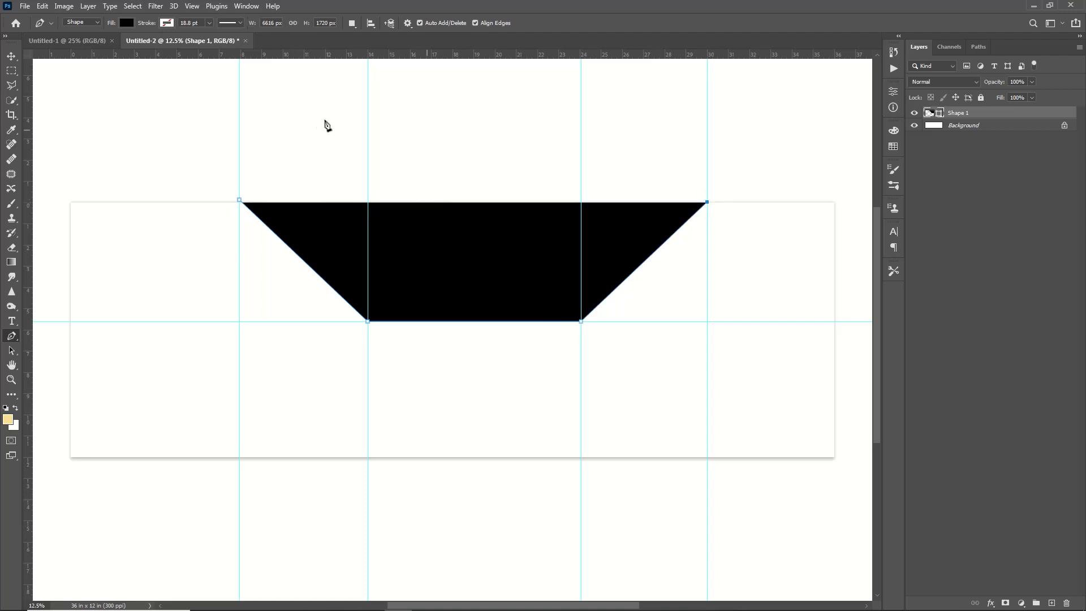
{"action": "left_click", "coordinate": [240, 200]}
{"action": "key", "text": "ctrl+semicolon"}
Step: Draw a black five-sided shape about 3936 by 3824 px covering the canvas's right end, leaving a narrow diagonal gap beside the trapezoid
{"action": "left_click", "coordinate": [583, 325]}
{"action": "left_click", "coordinate": [712, 199]}
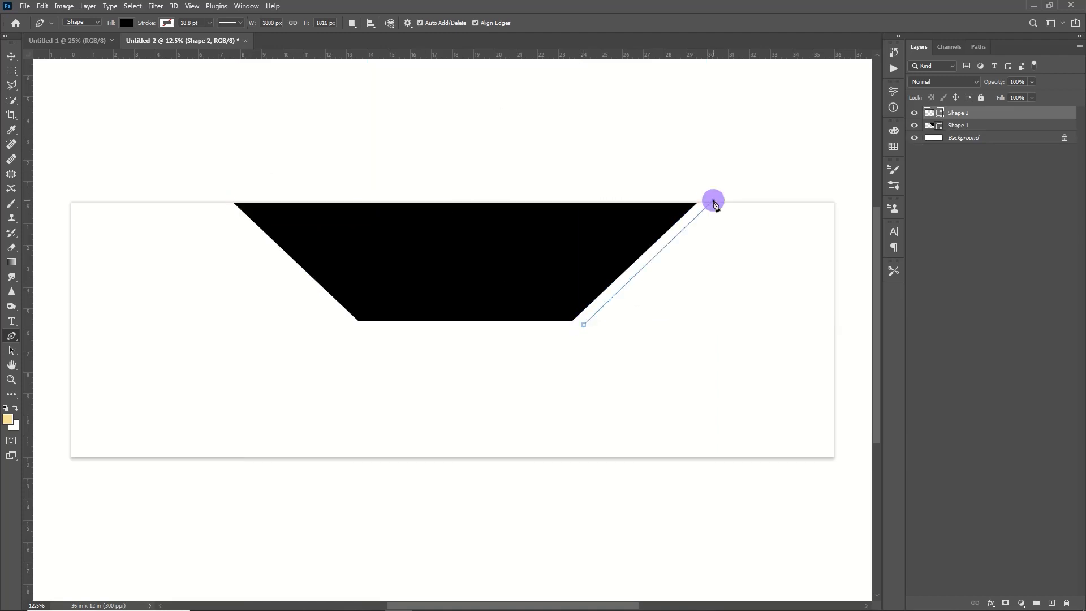
{"action": "left_click", "coordinate": [849, 194]}
{"action": "left_click", "coordinate": [853, 458]}
{"action": "left_click", "coordinate": [648, 461]}
{"action": "key", "text": "Return"}
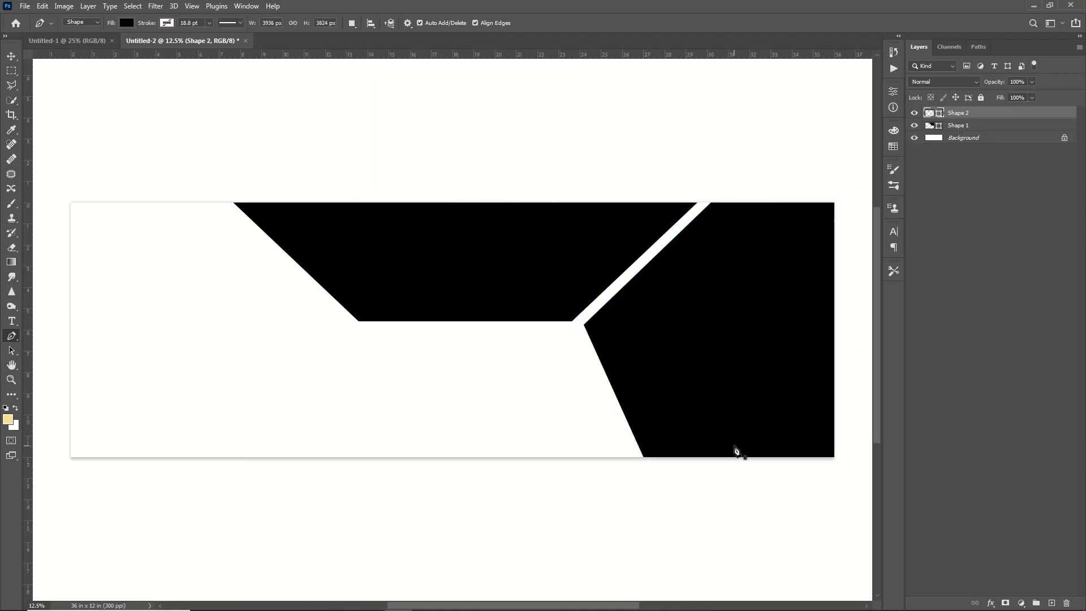
Step: Rasterize the Shape 2 layer and cut off the strip along its lower edge with a rectangular selection
{"action": "key", "text": "v"}
{"action": "key", "text": "m"}
{"action": "left_click_drag", "start_coordinate": [613, 419], "coordinate": [877, 469]}
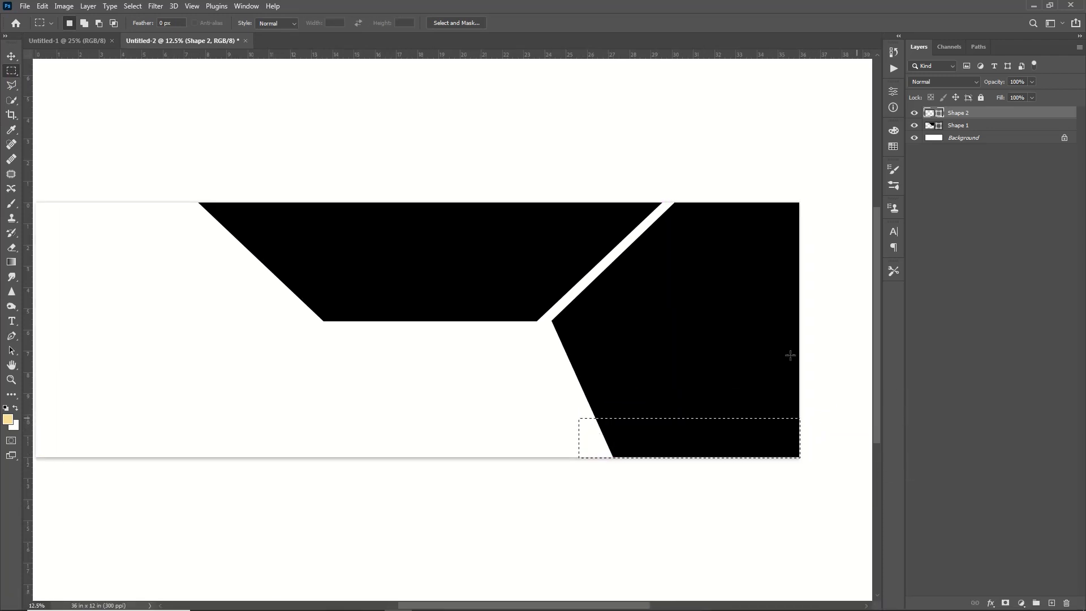
{"action": "right_click", "coordinate": [980, 118]}
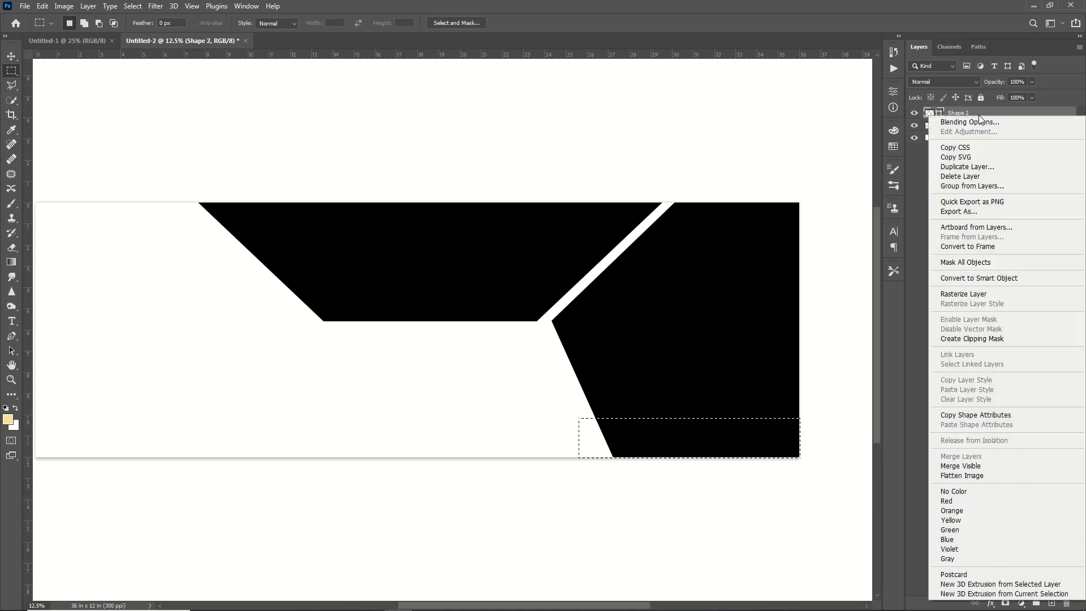
{"action": "left_click", "coordinate": [985, 291]}
{"action": "key", "text": "Delete"}
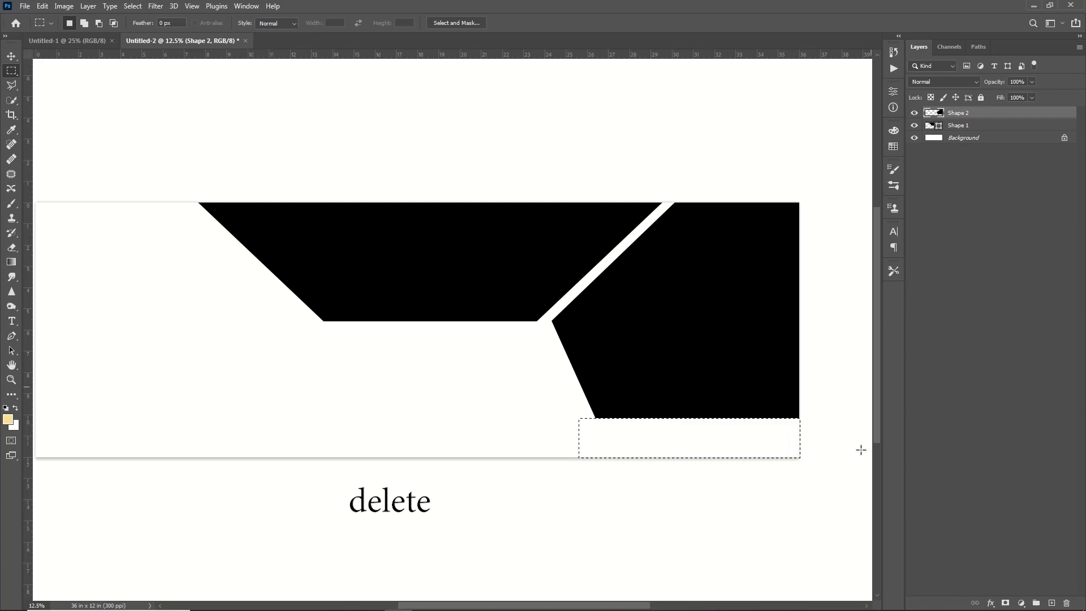
{"action": "key", "text": "ctrl+d"}
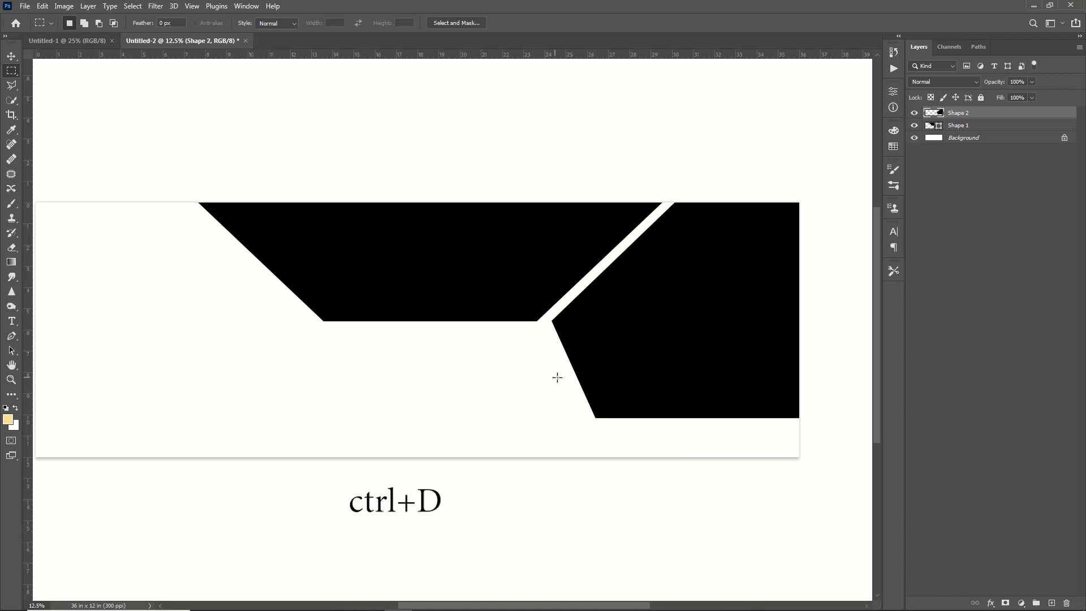
Step: Draw a rectangle about 9.24 by 9.12 in on the canvas's left part and fill it with light gray
{"action": "left_click", "coordinate": [15, 394]}
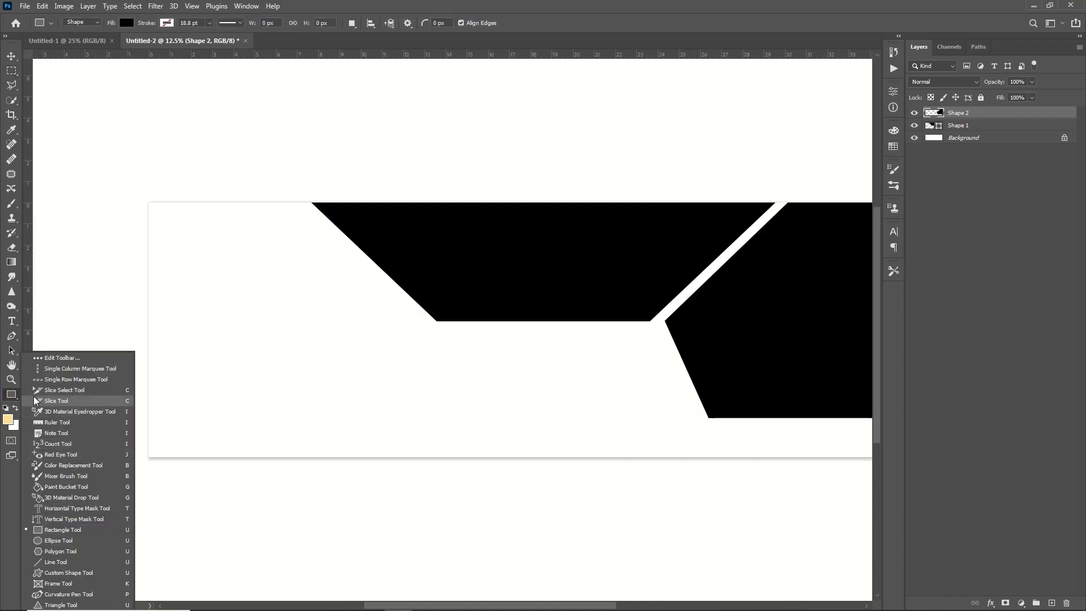
{"action": "left_click", "coordinate": [12, 390]}
{"action": "scroll", "coordinate": [250, 272], "scroll_direction": "up", "scroll_amount": 1}
{"action": "left_click_drag", "start_coordinate": [295, 245], "coordinate": [508, 455]}
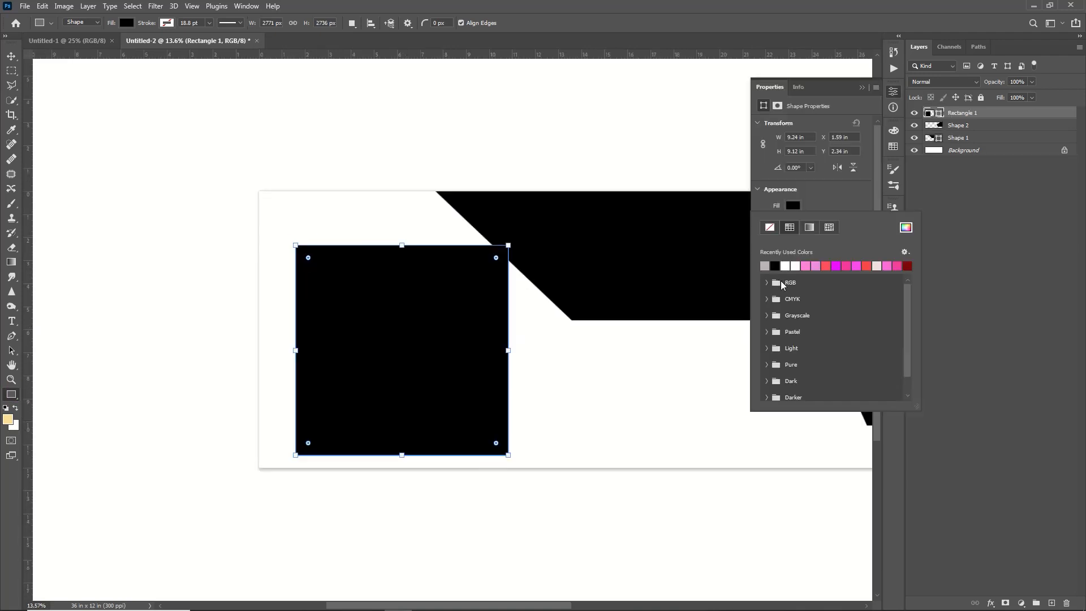
{"action": "left_click", "coordinate": [764, 266]}
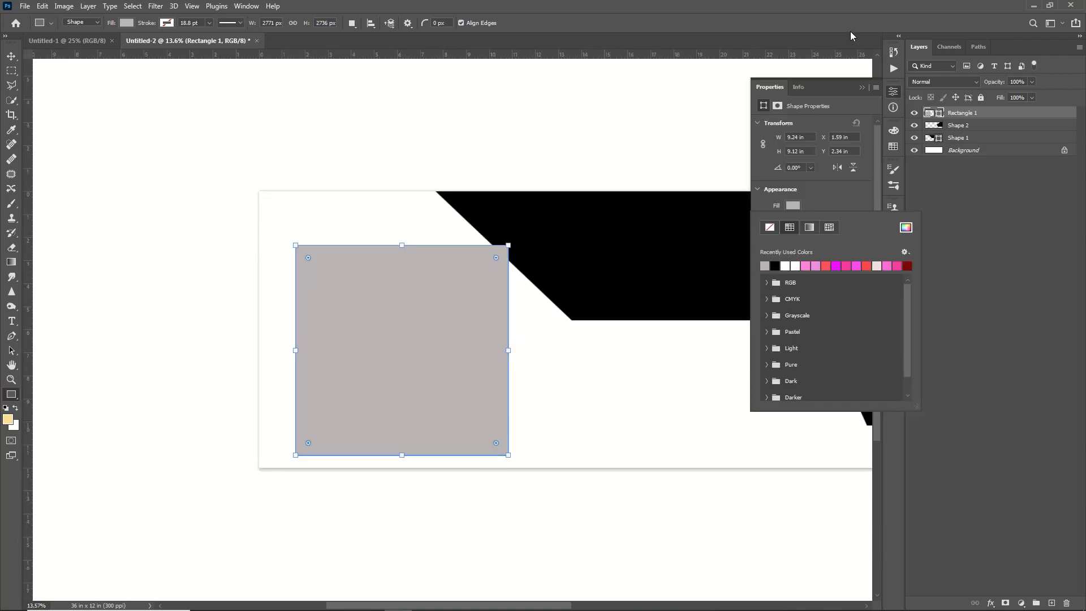
{"action": "left_click", "coordinate": [864, 89]}
{"action": "left_click", "coordinate": [862, 87]}
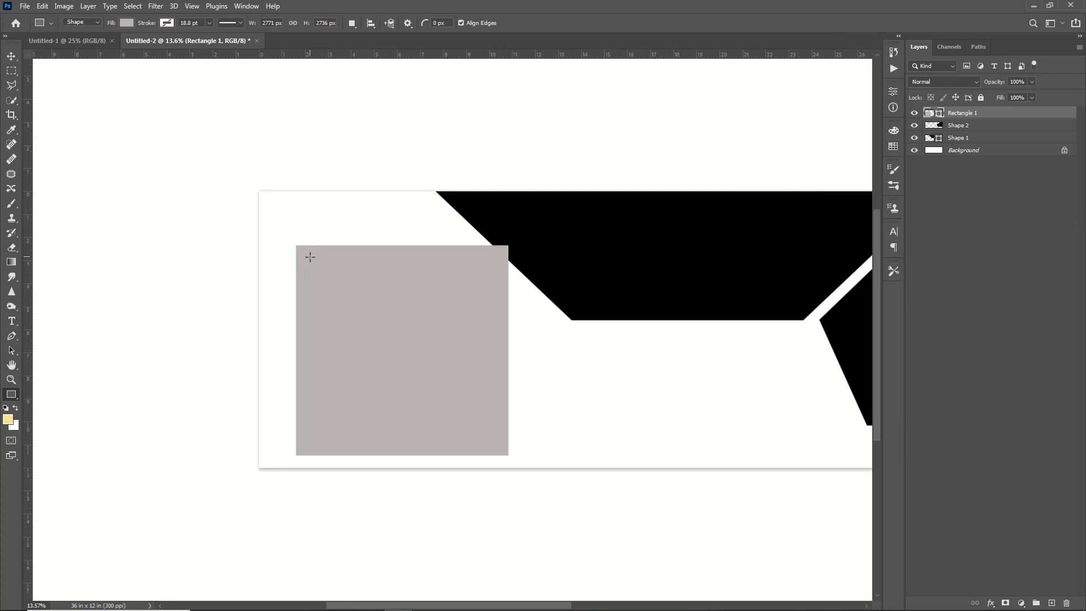
Step: Draw a rectangle about 4.18 by 3.45 in inside the gray square's upper-left corner and fill it black
{"action": "left_click_drag", "start_coordinate": [306, 256], "coordinate": [392, 335]}
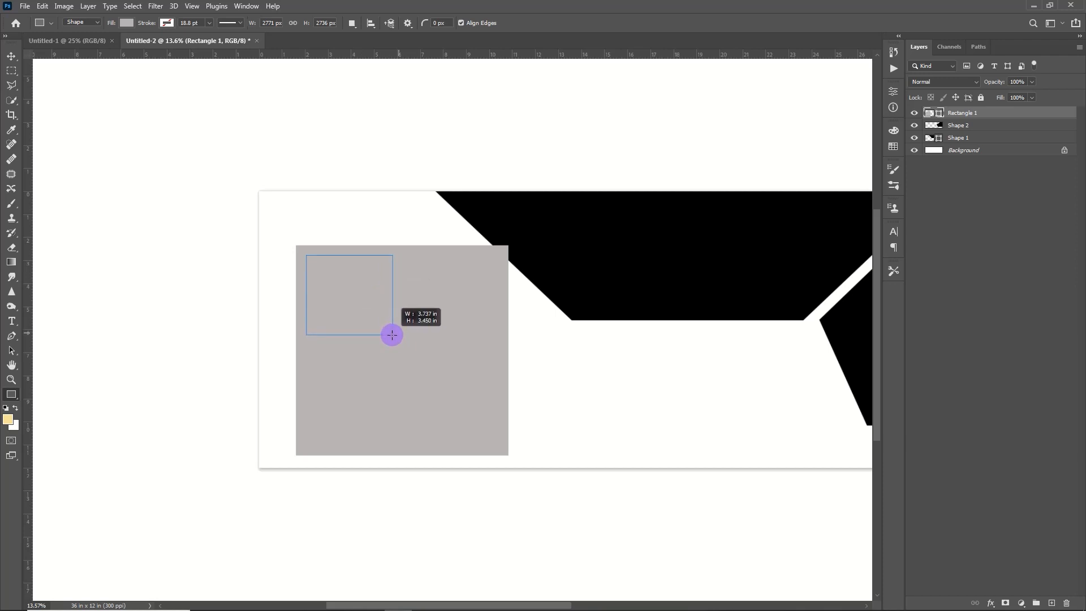
{"action": "left_click_drag", "start_coordinate": [392, 335], "coordinate": [402, 335]}
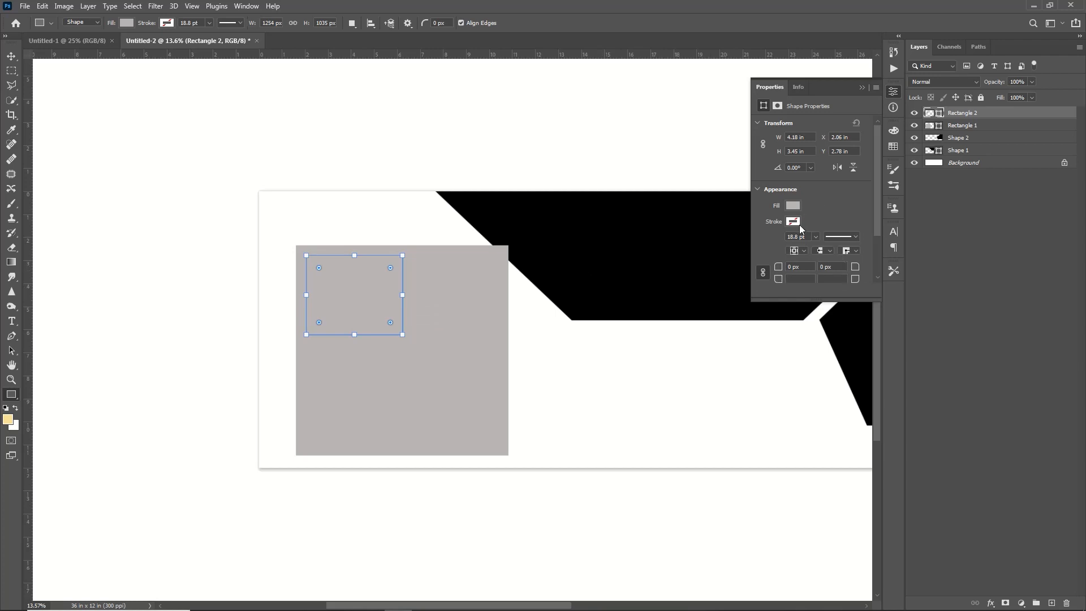
{"action": "left_click", "coordinate": [792, 206]}
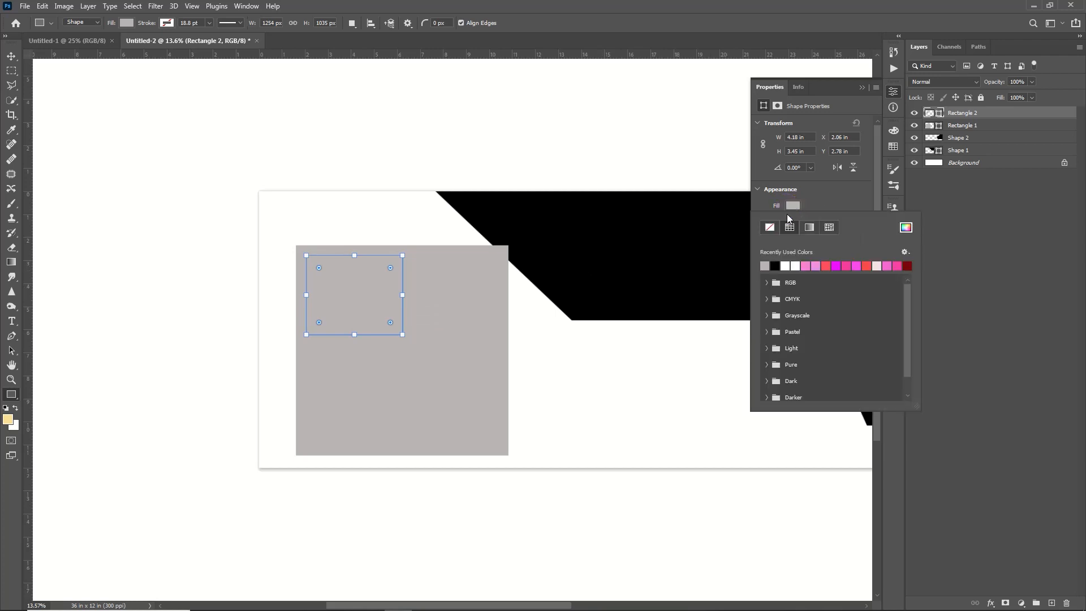
{"action": "left_click", "coordinate": [777, 265]}
Step: Duplicate the small black rectangle and place the copy beside it in the gray square's upper-right corner
{"action": "key", "text": "v"}
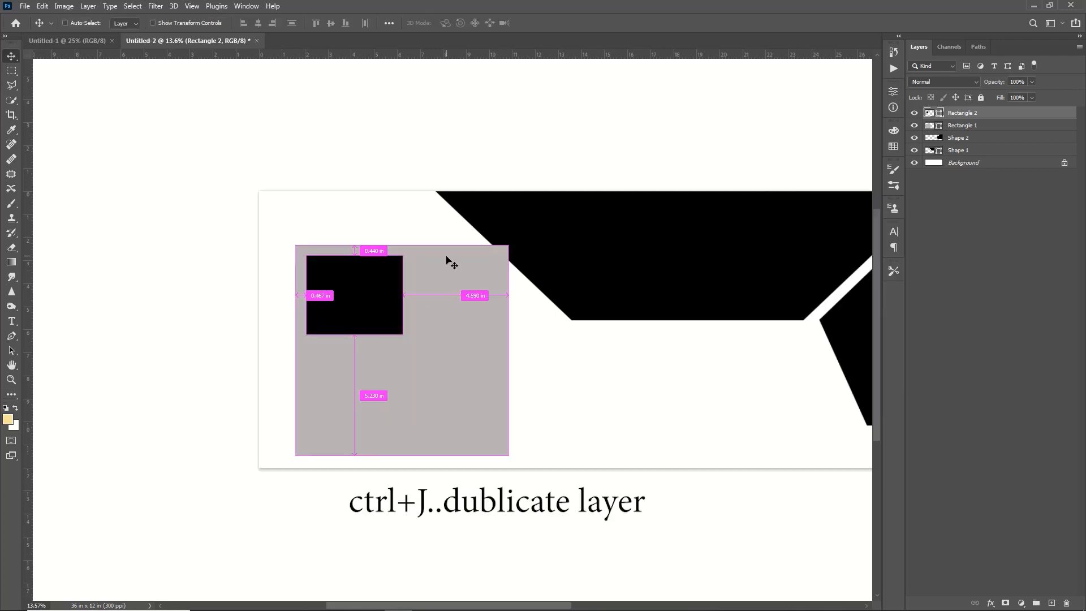
{"action": "key", "text": "ctrl+j"}
{"action": "left_click_drag", "start_coordinate": [396, 285], "coordinate": [491, 285]}
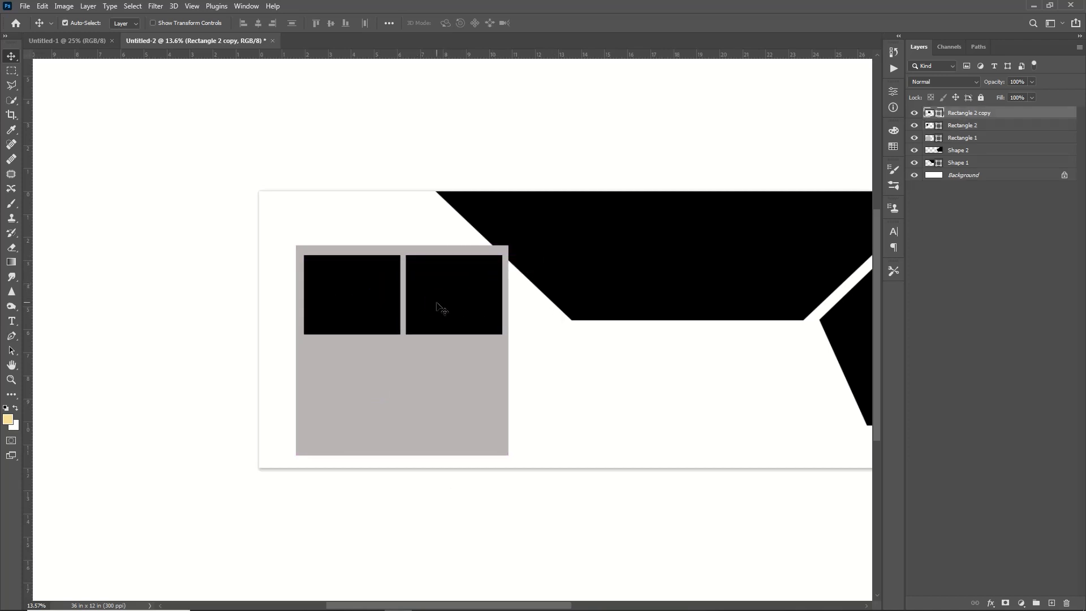
{"action": "key", "text": "ctrl+t"}
{"action": "key", "text": "Return"}
Step: Duplicate the black rectangle again and enlarge the copy to fill the lower part of the gray square under both small rectangles
{"action": "key", "text": "ctrl+j"}
{"action": "left_click_drag", "start_coordinate": [453, 308], "coordinate": [416, 380]}
{"action": "key", "text": "ctrl+t"}
{"action": "left_click_drag", "start_coordinate": [317, 374], "coordinate": [308, 380]}
{"action": "left_click_drag", "start_coordinate": [470, 319], "coordinate": [474, 324]}
{"action": "left_click_drag", "start_coordinate": [451, 377], "coordinate": [501, 380]}
{"action": "left_click_drag", "start_coordinate": [405, 419], "coordinate": [404, 459]}
{"action": "left_click_drag", "start_coordinate": [310, 393], "coordinate": [303, 396]}
{"action": "key", "text": "Return"}
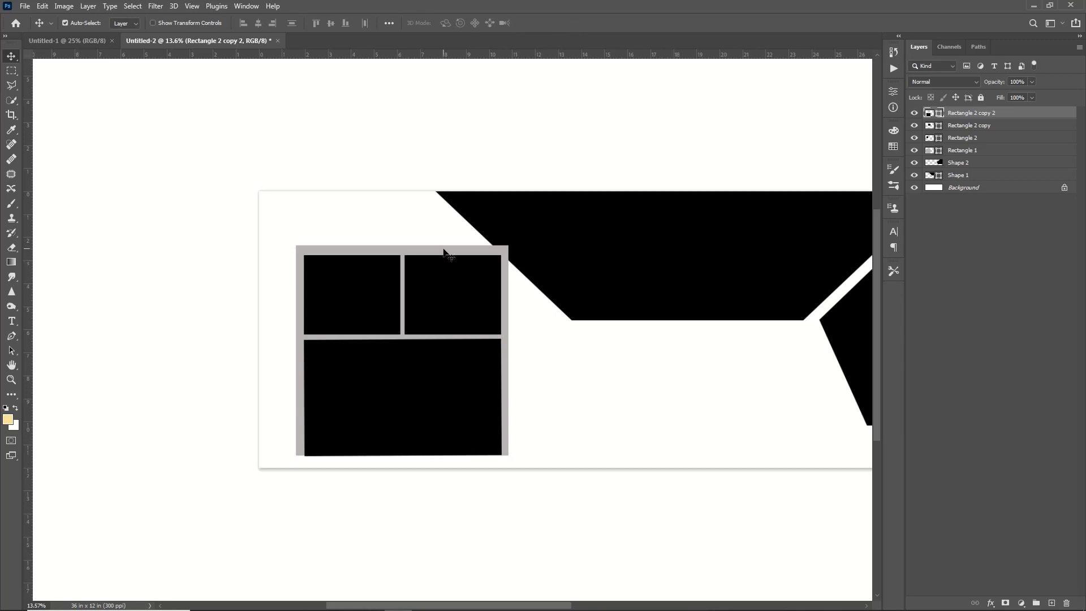
Step: Group the gray square and the three black rectangle layers
{"action": "left_click", "coordinate": [982, 151]}
{"action": "left_click", "coordinate": [973, 116], "text": "ctrl"}
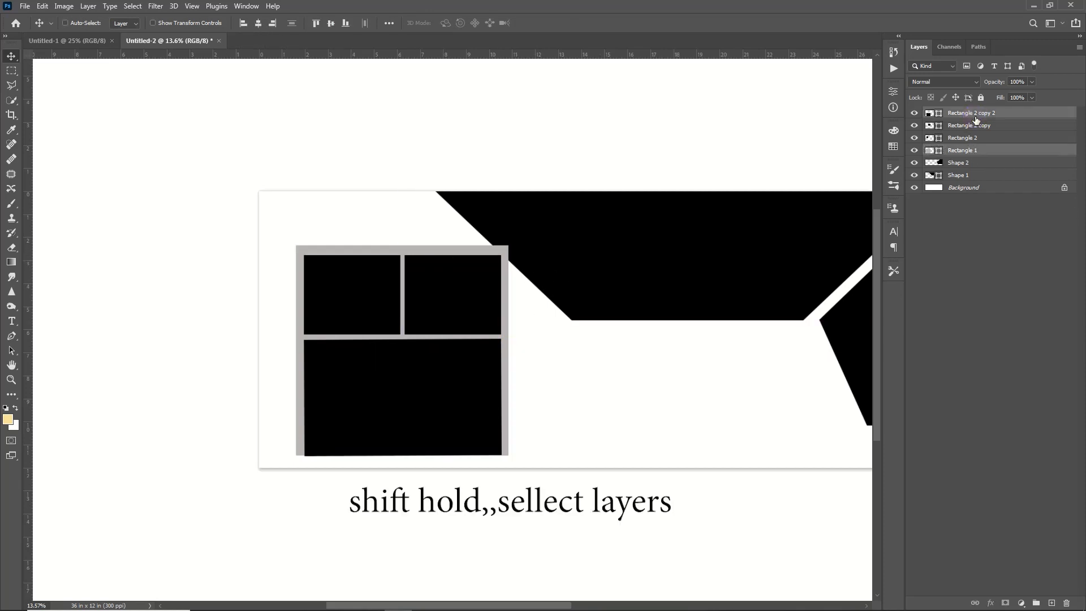
{"action": "left_click", "coordinate": [979, 138], "text": "shift"}
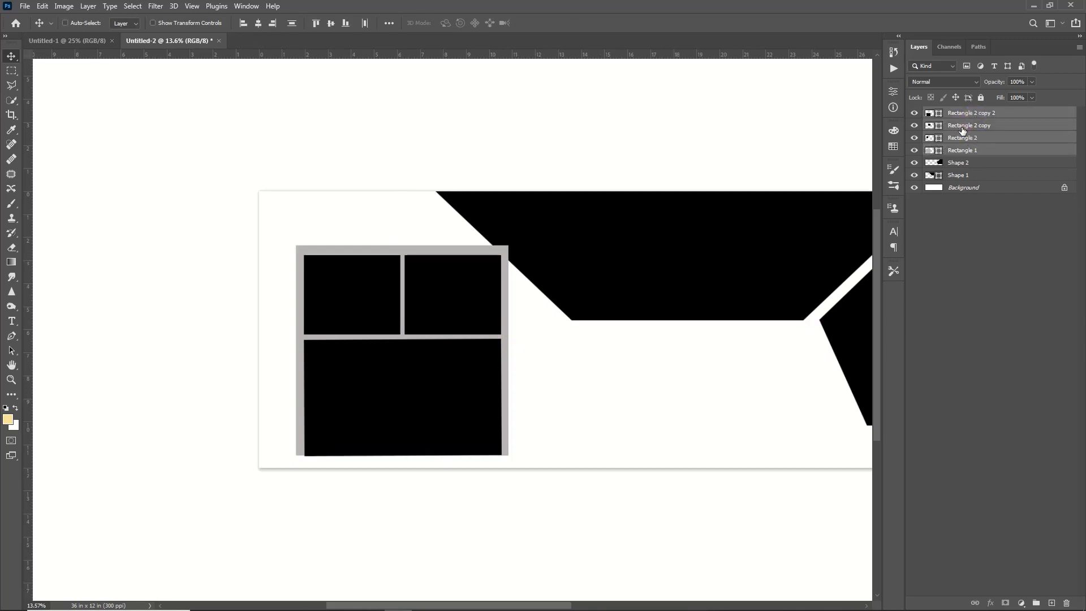
{"action": "key", "text": "ctrl+g"}
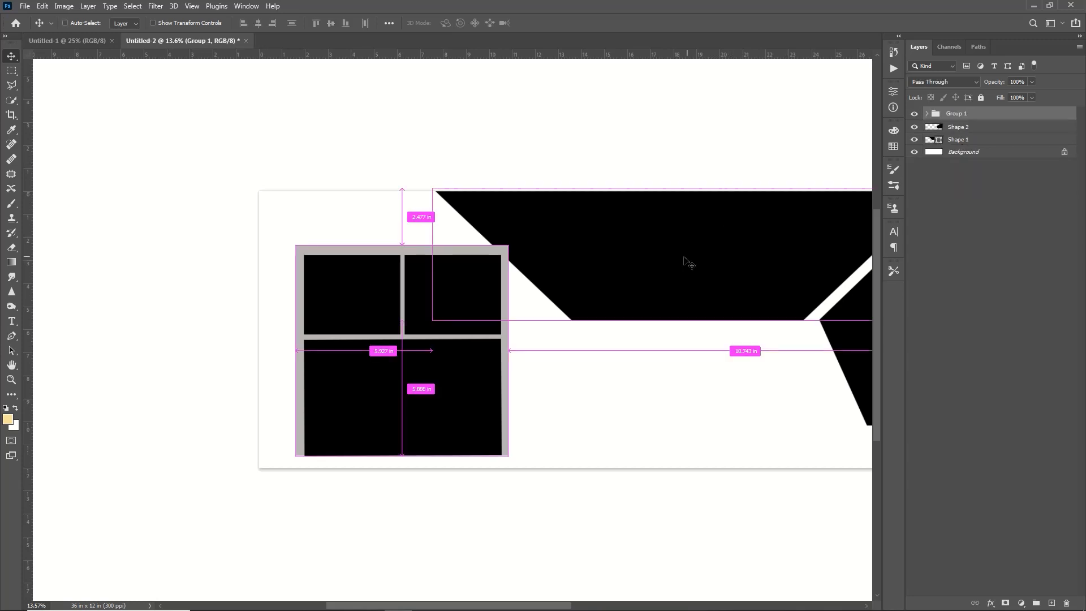
Step: Rotate the frame group parallel to the trapezoid's slanted left edge and enlarge it to cover the canvas's left end
{"action": "key", "text": "ctrl+t"}
{"action": "left_click_drag", "start_coordinate": [518, 211], "coordinate": [598, 326]}
{"action": "left_click_drag", "start_coordinate": [339, 403], "coordinate": [261, 468]}
{"action": "left_click_drag", "start_coordinate": [300, 290], "coordinate": [277, 266]}
{"action": "left_click", "coordinate": [560, 23]}
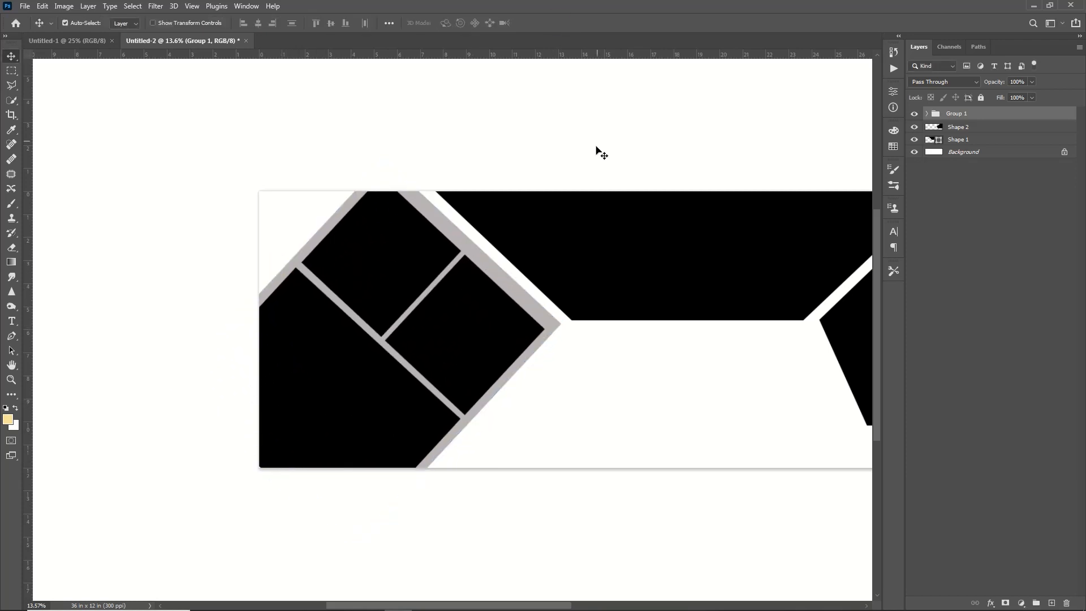
Step: Select the Shape 1 layer as the insertion point and open the photo pexels-imad-clicks-8531991
{"action": "scroll", "coordinate": [656, 278], "scroll_direction": "right", "scroll_amount": 5}
{"action": "scroll", "coordinate": [436, 441], "scroll_direction": "left", "scroll_amount": 1}
{"action": "left_click", "coordinate": [968, 142]}
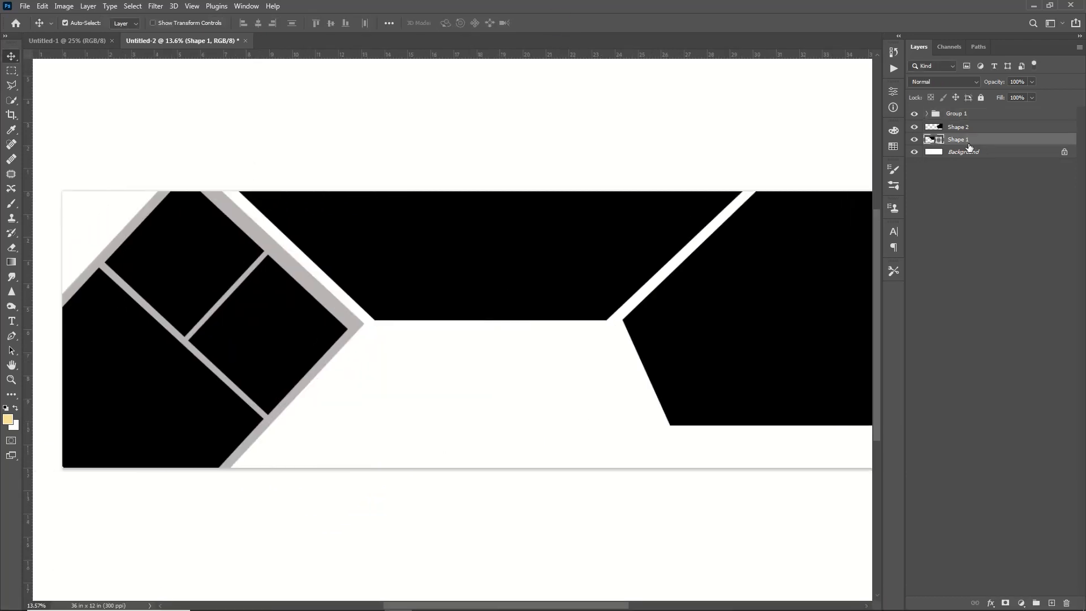
{"action": "left_click", "coordinate": [25, 5]}
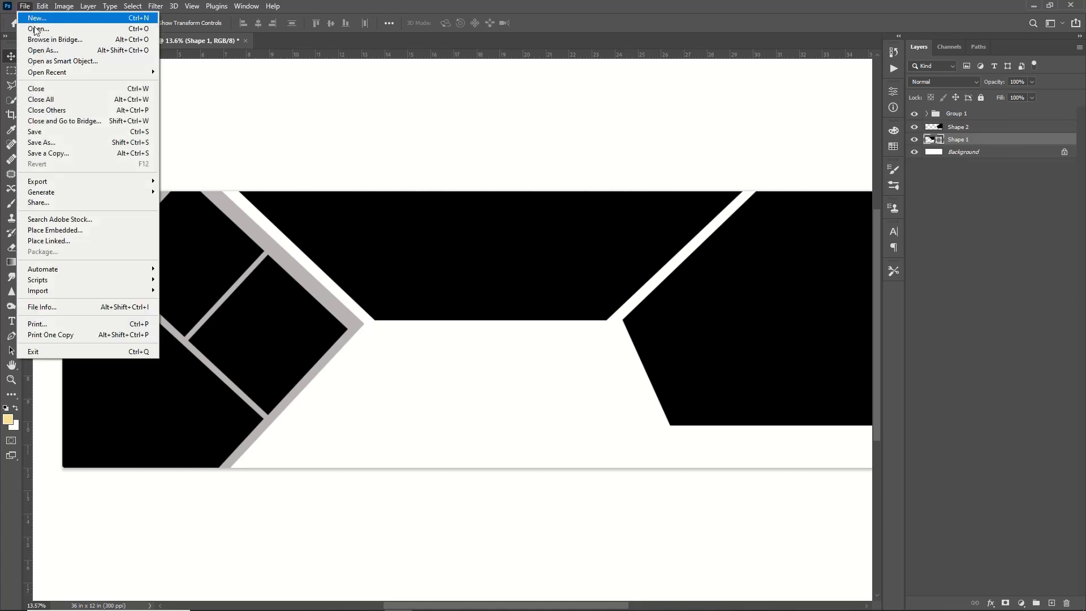
{"action": "left_click", "coordinate": [34, 27]}
{"action": "left_click", "coordinate": [270, 107]}
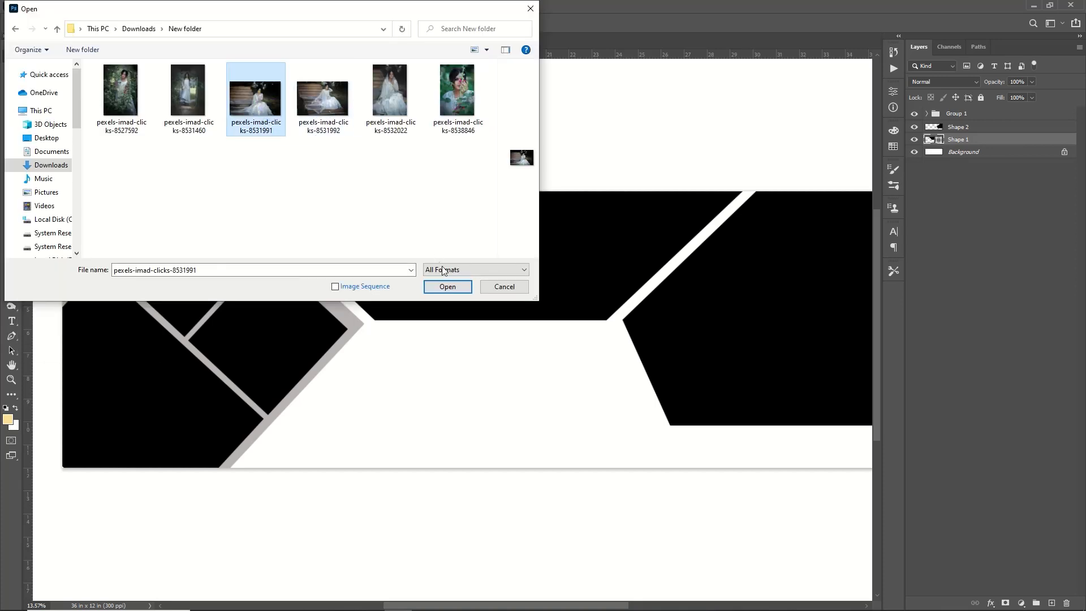
{"action": "left_click", "coordinate": [455, 287]}
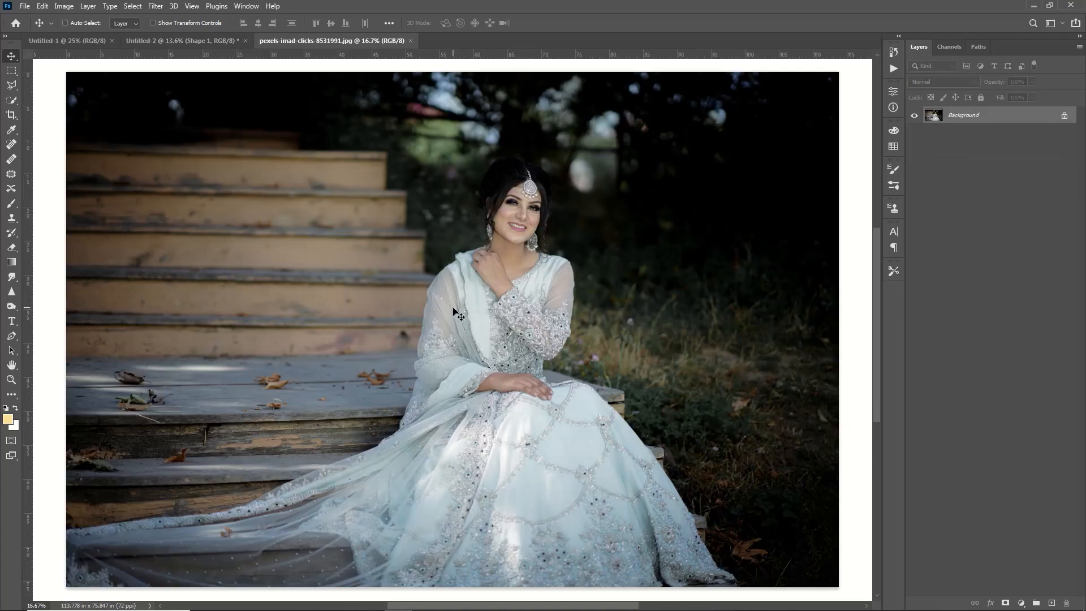
Step: Cut the whole photo and paste it above the Shape 1 layer in Untitled-2, closing the photo file without saving
{"action": "key", "text": "ctrl+BackSpace"}
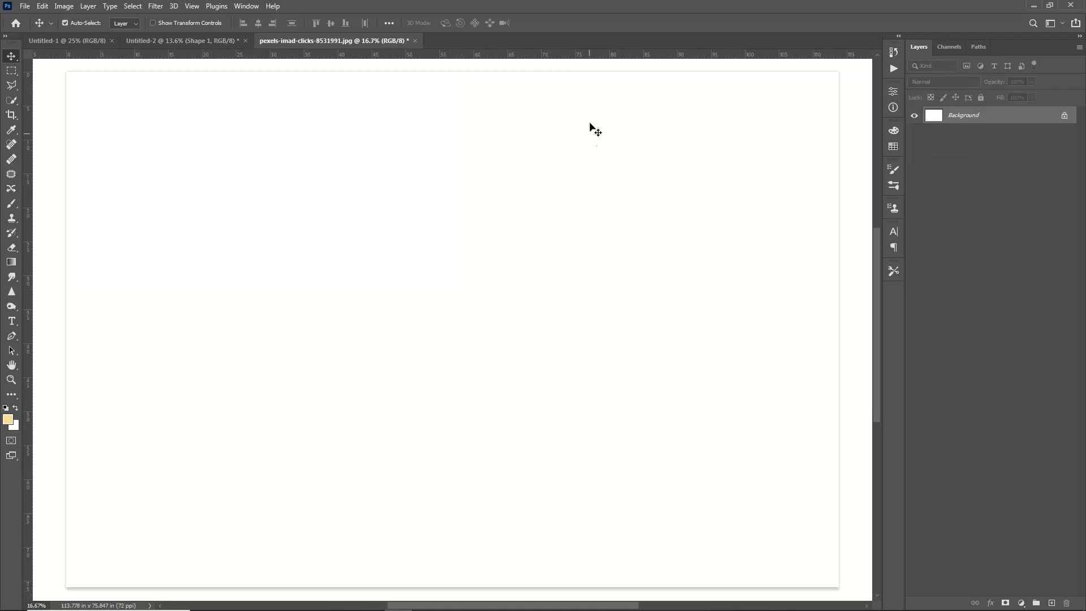
{"action": "left_click", "coordinate": [415, 41]}
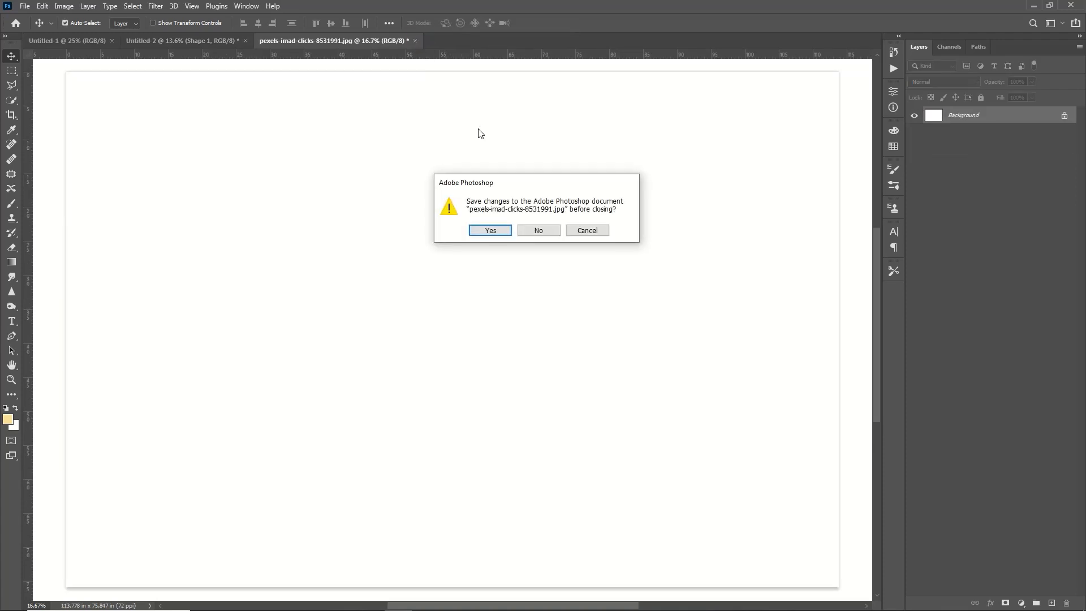
{"action": "left_click", "coordinate": [523, 232]}
{"action": "key", "text": "ctrl+v"}
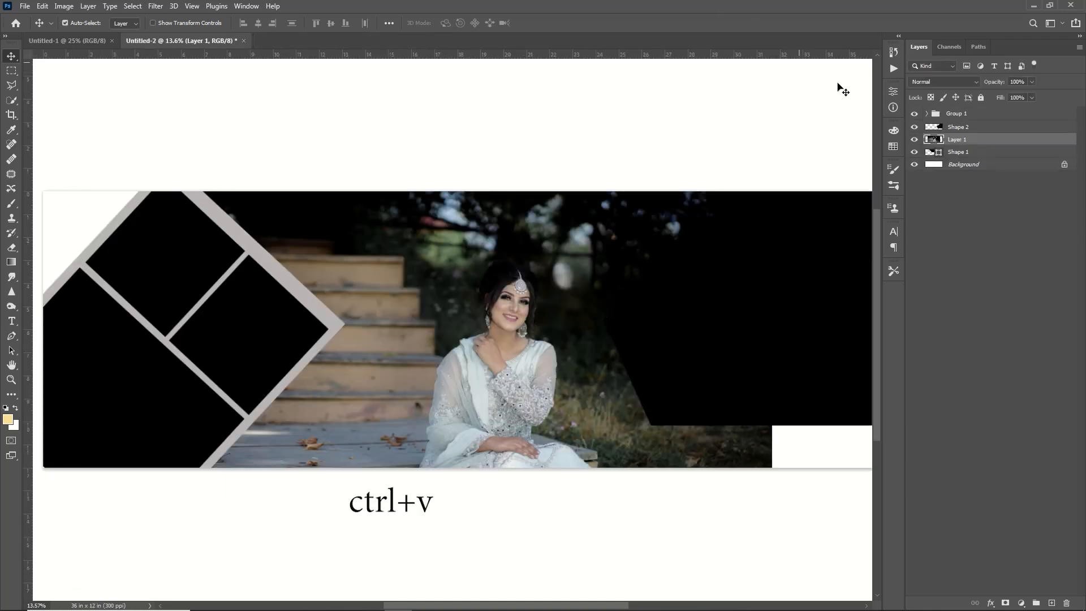
Step: Scale down the pasted staircase photo, position it over the central trapezoid, and clip it to the Shape 1 layer
{"action": "key", "text": "ctrl+t"}
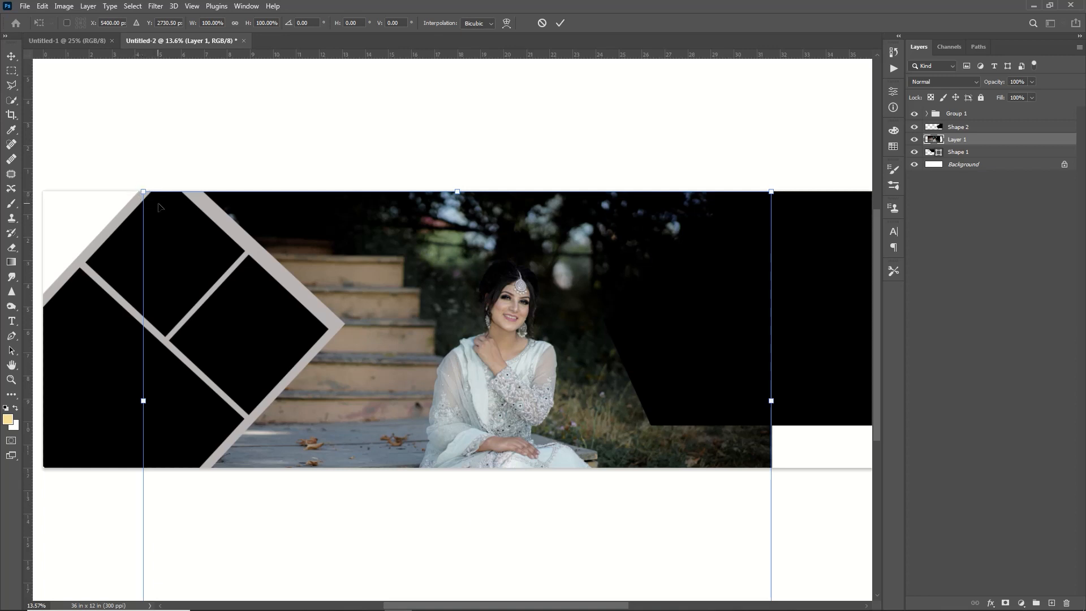
{"action": "left_click_drag", "start_coordinate": [143, 192], "coordinate": [384, 352]}
{"action": "left_click_drag", "start_coordinate": [573, 558], "coordinate": [465, 362]}
{"action": "left_click", "coordinate": [560, 23]}
{"action": "right_click", "coordinate": [968, 138]}
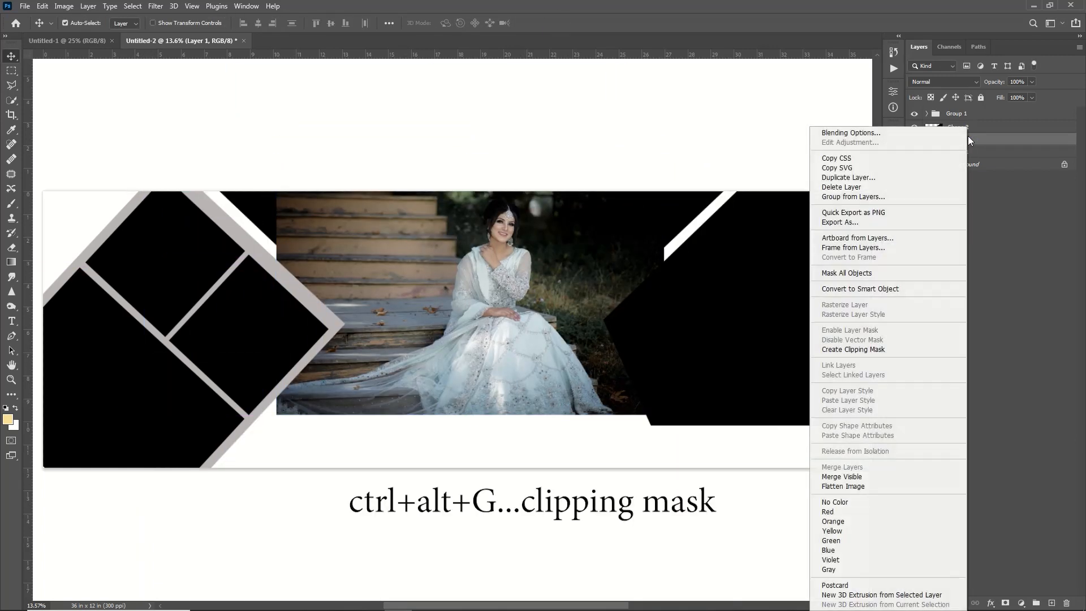
{"action": "left_click", "coordinate": [891, 349]}
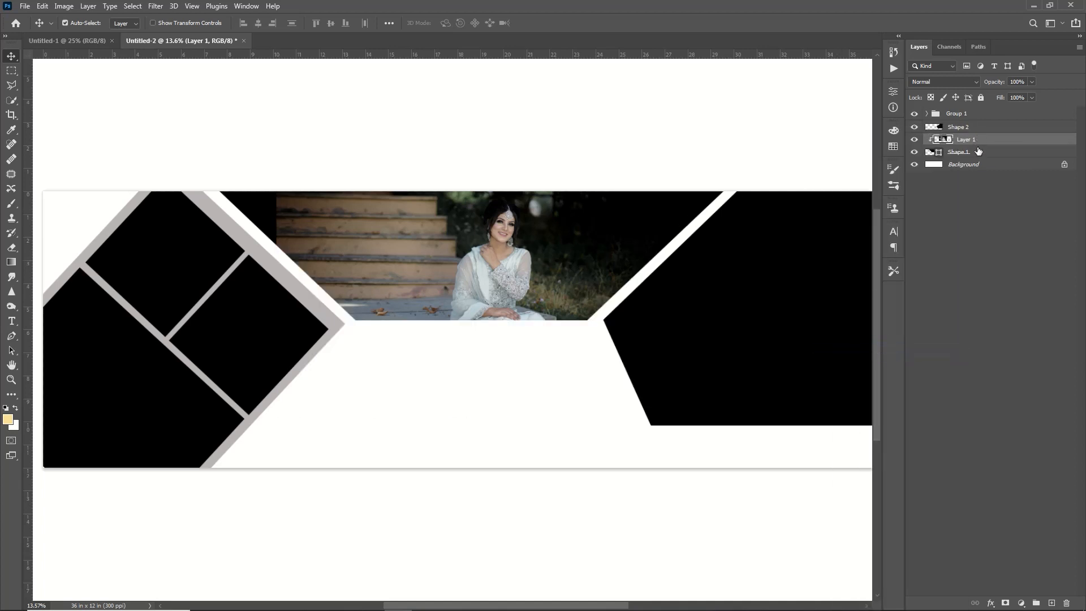
Step: Add a layer mask to the staircase photo and paint with a large soft black brush to fade its left and right edges
{"action": "left_click", "coordinate": [1006, 603]}
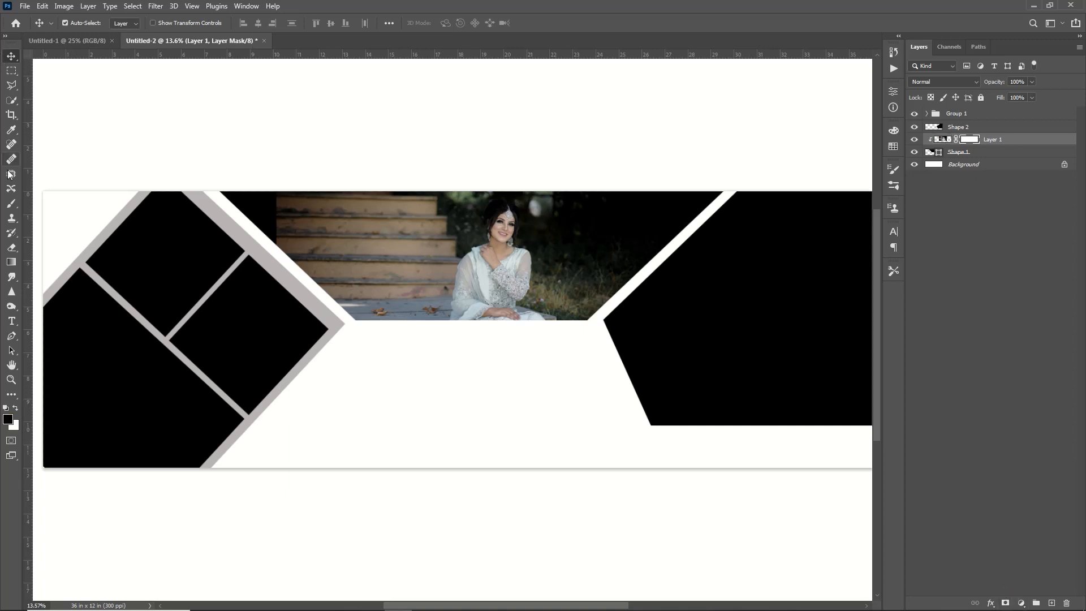
{"action": "left_click", "coordinate": [10, 204]}
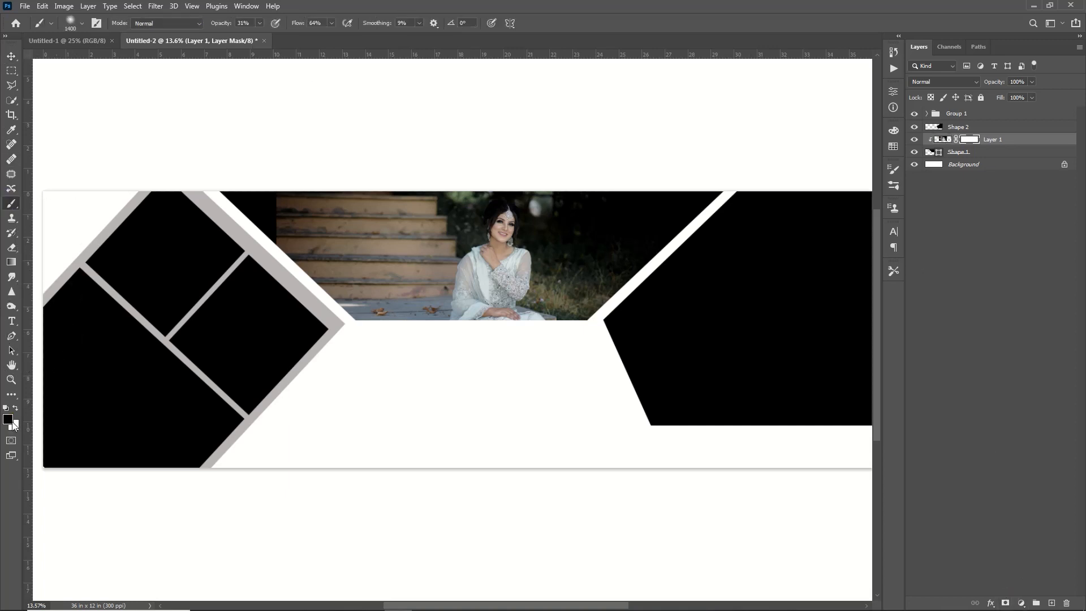
{"action": "mouse_move", "coordinate": [267, 216]}
{"action": "left_mouse_down"}
{"action": "mouse_move", "coordinate": [297, 289]}
{"action": "mouse_move", "coordinate": [304, 265]}
{"action": "left_mouse_up"}
{"action": "key", "text": "bracketright"}
{"action": "key", "text": "bracketright"}
{"action": "key", "text": "bracketright"}
{"action": "key", "text": "bracketright"}
{"action": "key", "text": "bracketright"}
{"action": "key", "text": "bracketright"}
{"action": "key", "text": "bracketright"}
{"action": "key", "text": "bracketright"}
{"action": "key", "text": "bracketright"}
{"action": "key", "text": "bracketright"}
{"action": "left_click_drag", "start_coordinate": [257, 219], "coordinate": [315, 329]}
{"action": "left_click", "coordinate": [636, 257]}
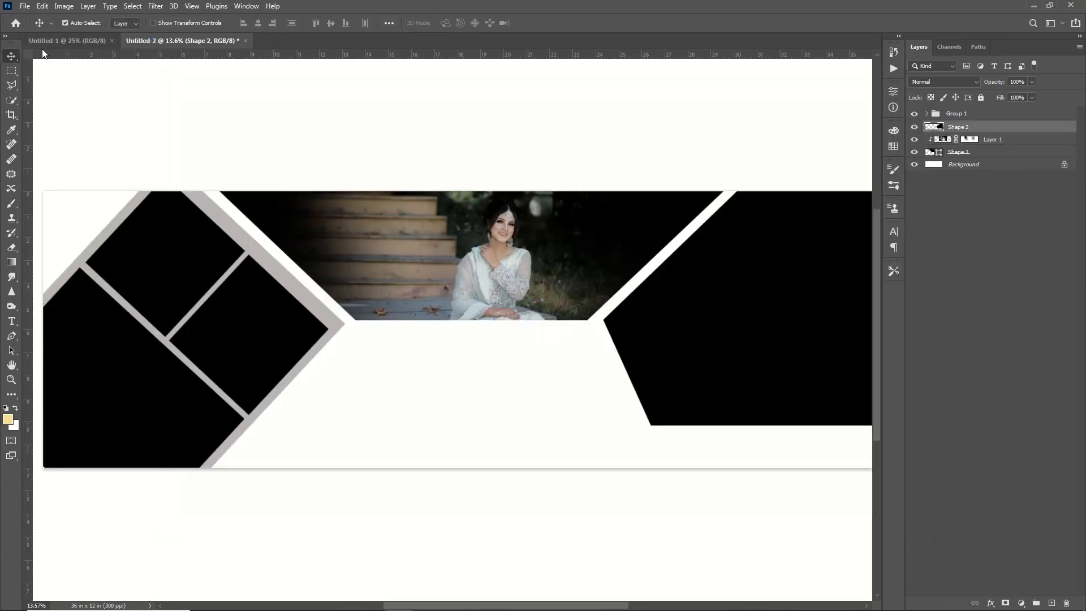
Step: Open the close-up photo with pink flowers, cut it whole, close its file, and paste it above the Shape 2 layer over the right frame
{"action": "double_click", "coordinate": [451, 93]}
{"action": "key", "text": "ctrl+a"}
{"action": "key", "text": "ctrl+x"}
{"action": "left_click", "coordinate": [414, 41]}
{"action": "left_click", "coordinate": [521, 234]}
{"action": "key", "text": "ctrl+v"}
{"action": "left_click_drag", "start_coordinate": [522, 234], "coordinate": [758, 378]}
Step: Scale the flower close-up to about 62%, rotate it about 47° to cover the right frame, and clip it to Shape 2
{"action": "key", "text": "ctrl+t"}
{"action": "left_click_drag", "start_coordinate": [480, 160], "coordinate": [616, 363]}
{"action": "left_click_drag", "start_coordinate": [663, 470], "coordinate": [610, 272]}
{"action": "left_click_drag", "start_coordinate": [531, 130], "coordinate": [691, 162]}
{"action": "left_click_drag", "start_coordinate": [645, 137], "coordinate": [716, 131]}
{"action": "left_click_drag", "start_coordinate": [759, 274], "coordinate": [814, 222]}
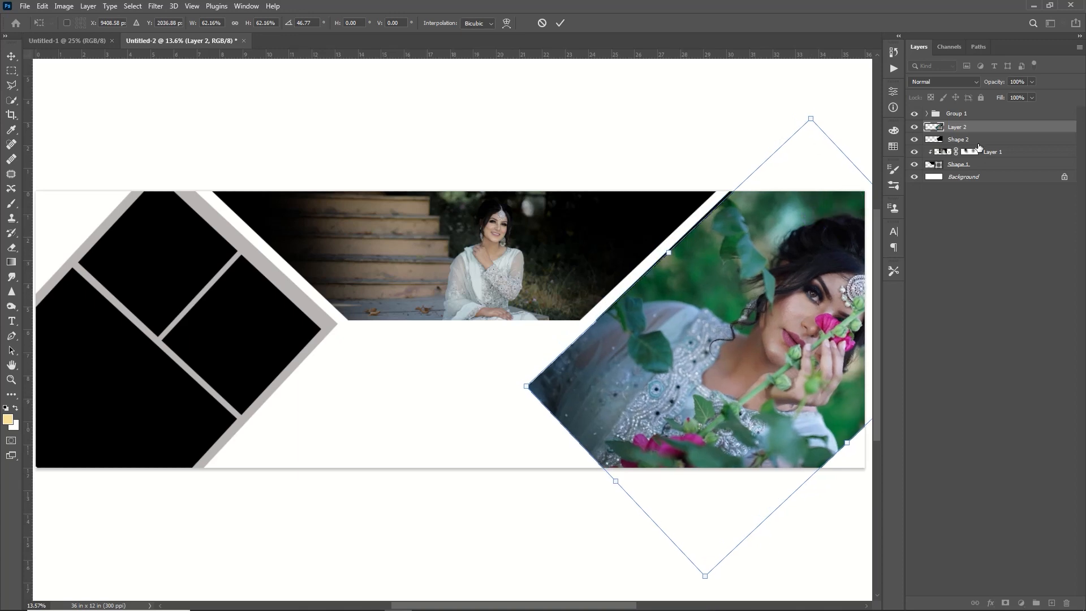
{"action": "key", "text": "Return"}
{"action": "right_click", "coordinate": [989, 125]}
{"action": "left_click", "coordinate": [982, 341]}
Step: Select the top diamond frame's layer and bring in the veiled bride portrait directly above it
{"action": "left_click", "coordinate": [195, 255]}
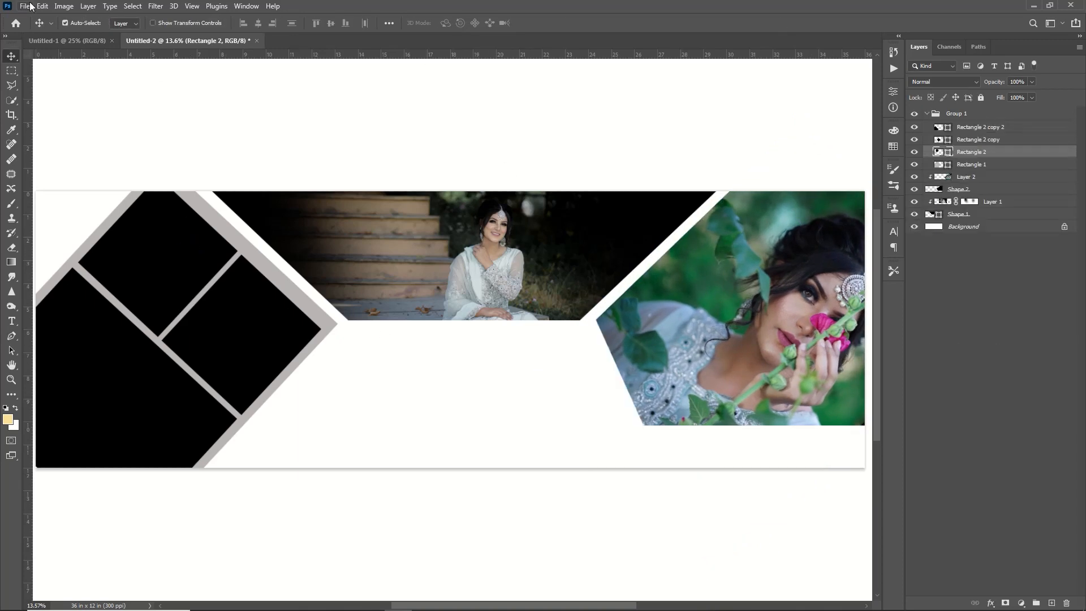
{"action": "key", "text": "ctrl+o"}
{"action": "left_click", "coordinate": [402, 95]}
{"action": "left_click", "coordinate": [447, 287]}
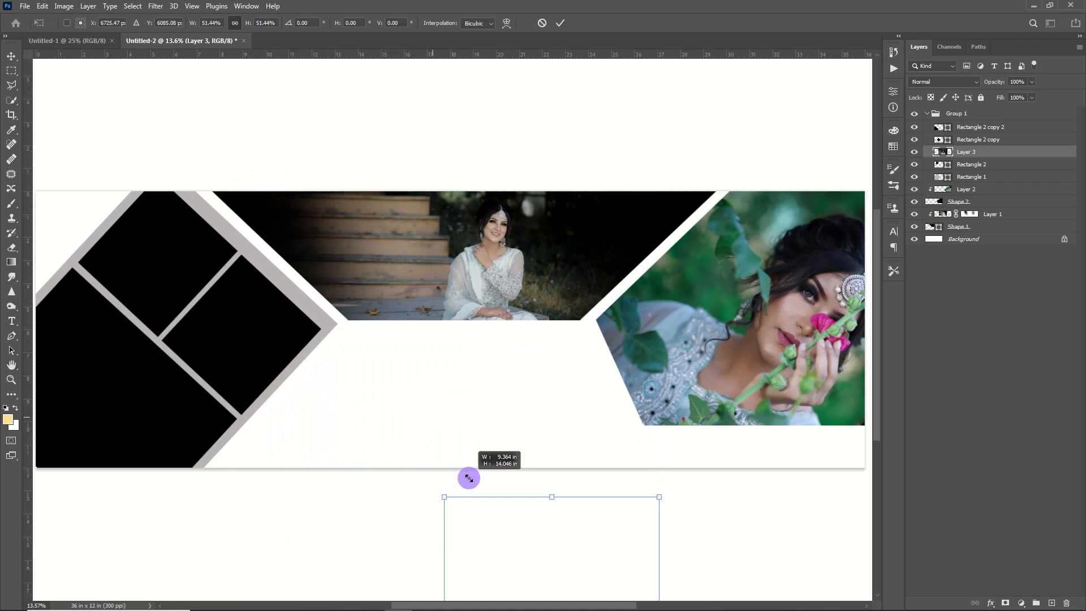
Step: Resize and move the veiled portrait over the top diamond frame and clip it to the Rectangle 2 layer
{"action": "left_click_drag", "start_coordinate": [468, 475], "coordinate": [134, 238]}
{"action": "key", "text": "Return"}
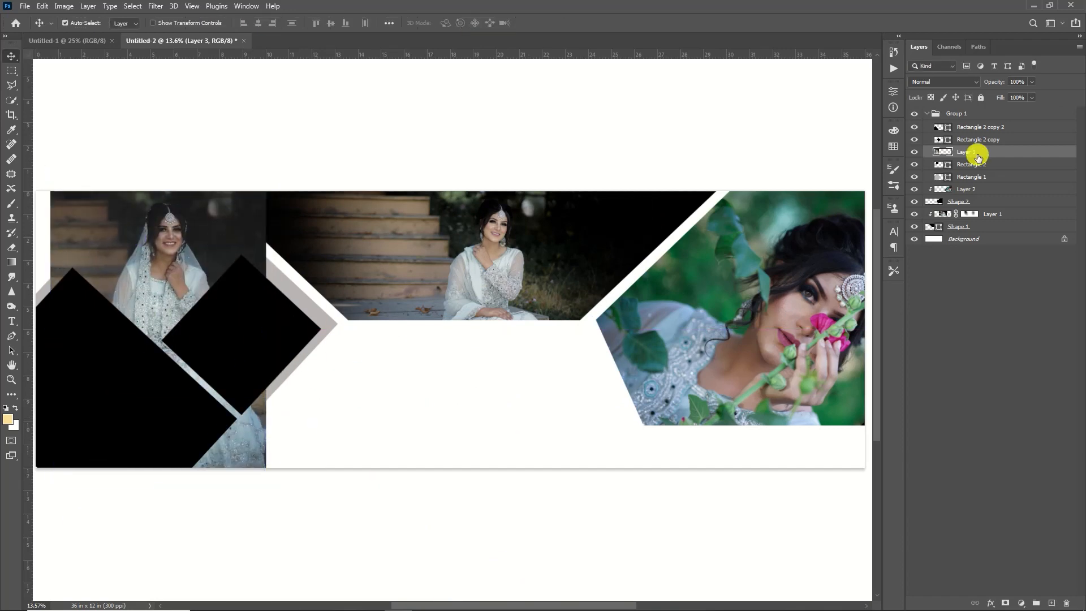
{"action": "right_click", "coordinate": [974, 151]}
{"action": "left_click", "coordinate": [960, 350]}
Step: Select the right diamond frame and bring in the photo of the bride seated on the stairs with one hand raised
{"action": "left_click", "coordinate": [237, 328]}
{"action": "left_click", "coordinate": [24, 6]}
{"action": "left_click", "coordinate": [34, 29]}
{"action": "left_click", "coordinate": [189, 93]}
{"action": "left_click", "coordinate": [448, 286]}
Step: Scale the seated bride photo and place it over the right diamond frame
{"action": "left_click_drag", "start_coordinate": [396, 283], "coordinate": [391, 43]}
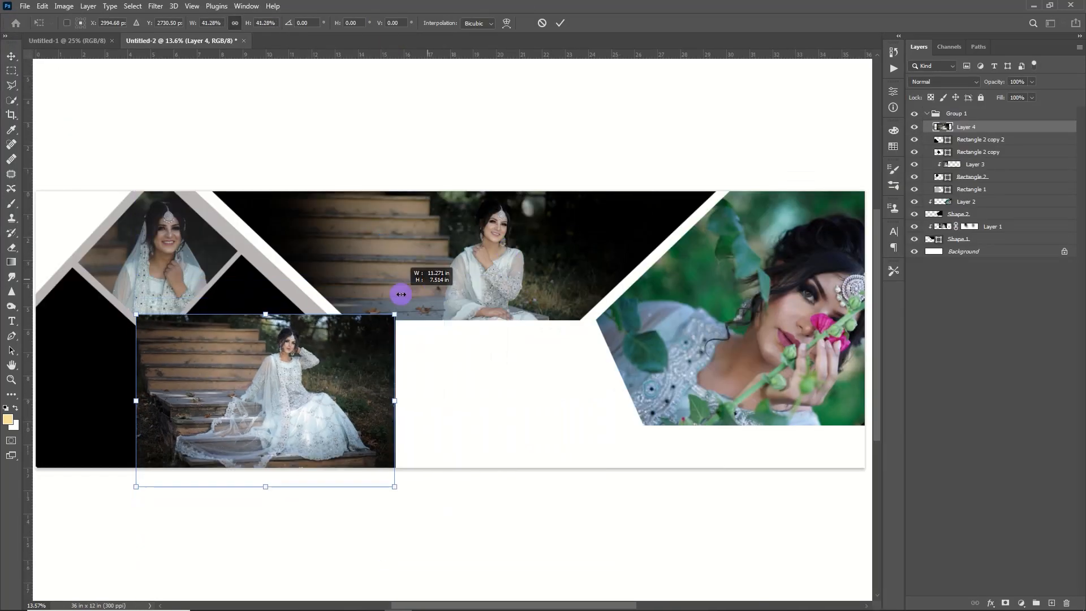
{"action": "left_click_drag", "start_coordinate": [401, 294], "coordinate": [410, 383]}
{"action": "key", "text": "Return"}
{"action": "right_click", "coordinate": [974, 127]}
{"action": "left_click", "coordinate": [988, 348]}
{"action": "key", "text": "ctrl+z"}
{"action": "left_click_drag", "start_coordinate": [261, 294], "coordinate": [274, 373]}
{"action": "key", "text": "ctrl+z"}
Step: Move the seated bride photo's layer directly above Rectangle 2 copy, align it with the right diamond frame, and clip it to that layer
{"action": "left_click", "coordinate": [241, 292]}
{"action": "left_click_drag", "start_coordinate": [975, 127], "coordinate": [993, 146]}
{"action": "left_click_drag", "start_coordinate": [273, 378], "coordinate": [248, 316]}
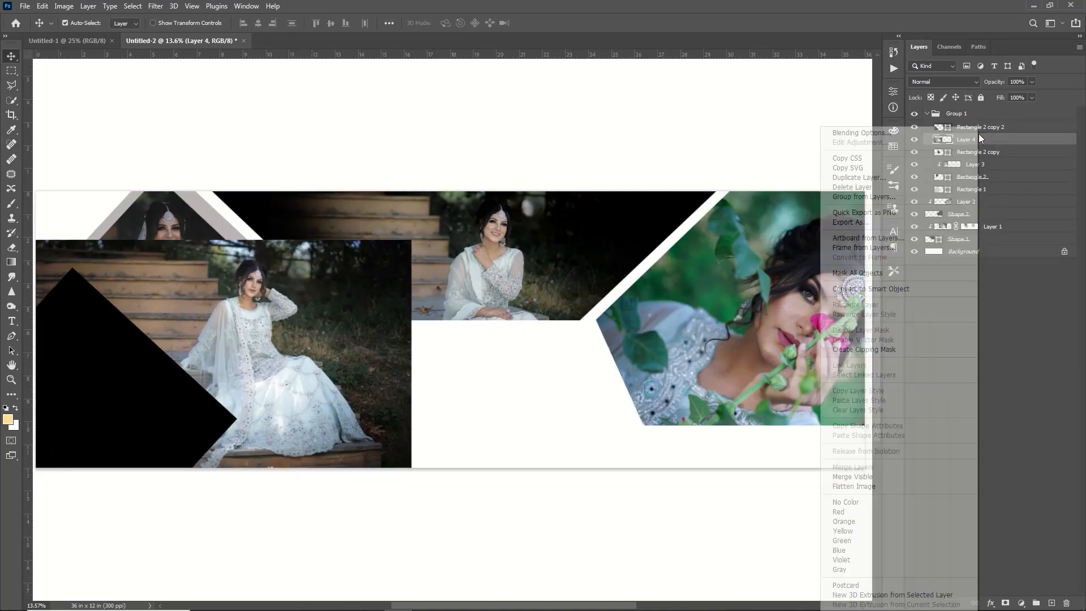
{"action": "right_click", "coordinate": [997, 139]}
{"action": "left_click", "coordinate": [961, 348]}
{"action": "left_click_drag", "start_coordinate": [595, 334], "coordinate": [586, 330]}
Step: Cut the bride portrait among green leaves from its file, close it without saving, and paste it above the lower-left frame's layer
{"action": "left_click", "coordinate": [136, 365]}
{"action": "left_click", "coordinate": [25, 6]}
{"action": "left_click", "coordinate": [37, 28]}
{"action": "double_click", "coordinate": [121, 99]}
{"action": "key", "text": "ctrl+a"}
{"action": "key", "text": "ctrl+x"}
{"action": "key", "text": "ctrl+w"}
{"action": "key", "text": "n"}
{"action": "key", "text": "ctrl+v"}
Step: Resize and position the leafy portrait over the lower-left frame and clip it to Rectangle 2 copy 2
{"action": "left_click_drag", "start_coordinate": [475, 324], "coordinate": [103, 416]}
{"action": "key", "text": "ctrl+t"}
{"action": "left_click_drag", "start_coordinate": [288, 285], "coordinate": [245, 296]}
{"action": "left_click_drag", "start_coordinate": [180, 418], "coordinate": [180, 359]}
{"action": "key", "text": "Return"}
{"action": "right_click", "coordinate": [1020, 127]}
{"action": "left_click", "coordinate": [911, 348]}
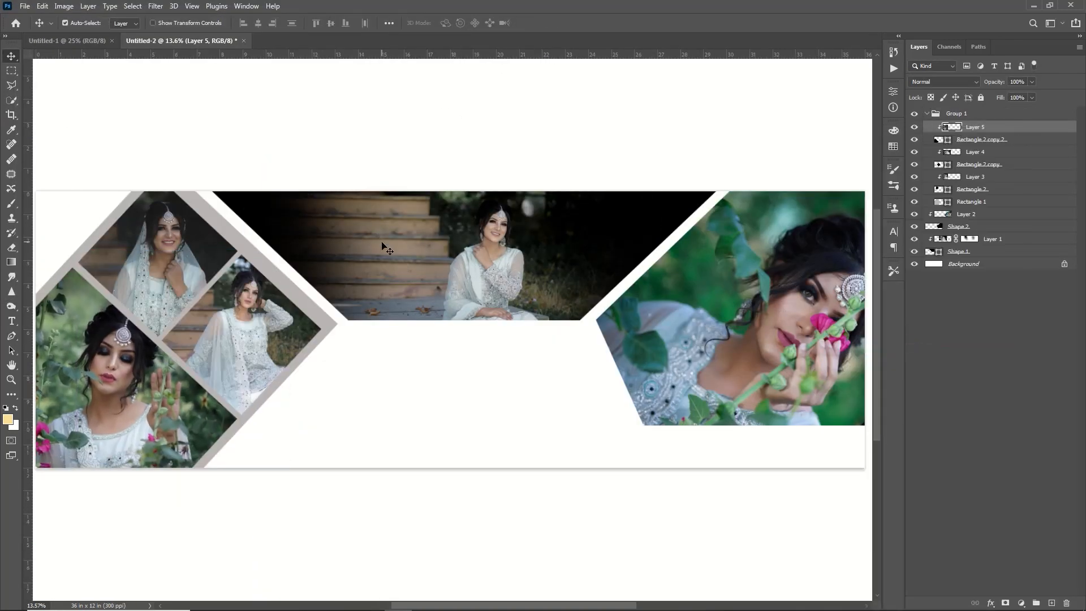
Step: Duplicate the Background layer
{"action": "left_click", "coordinate": [532, 432]}
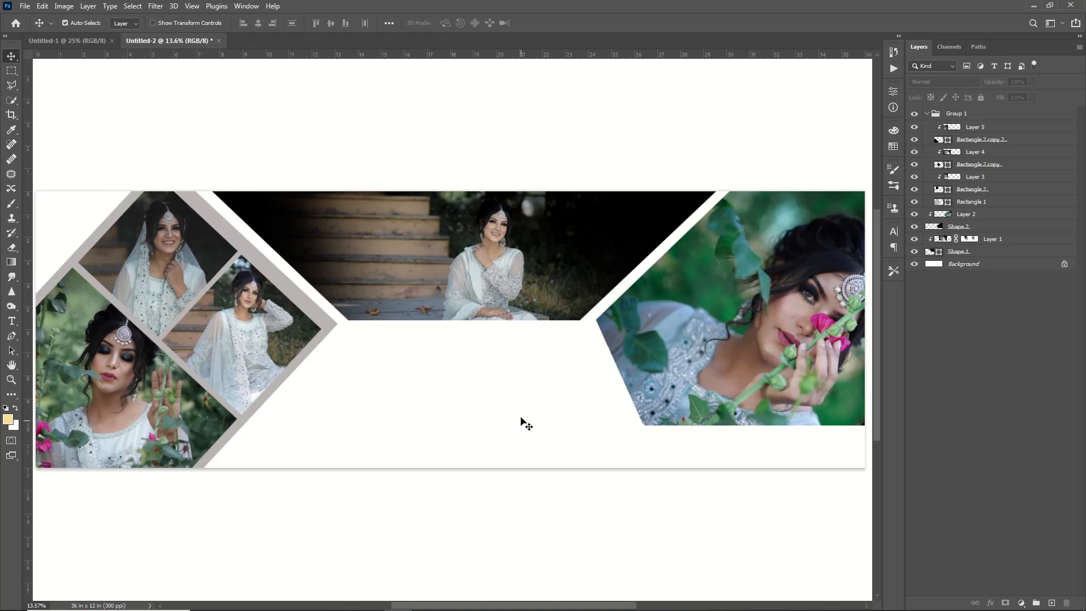
{"action": "left_click", "coordinate": [961, 265]}
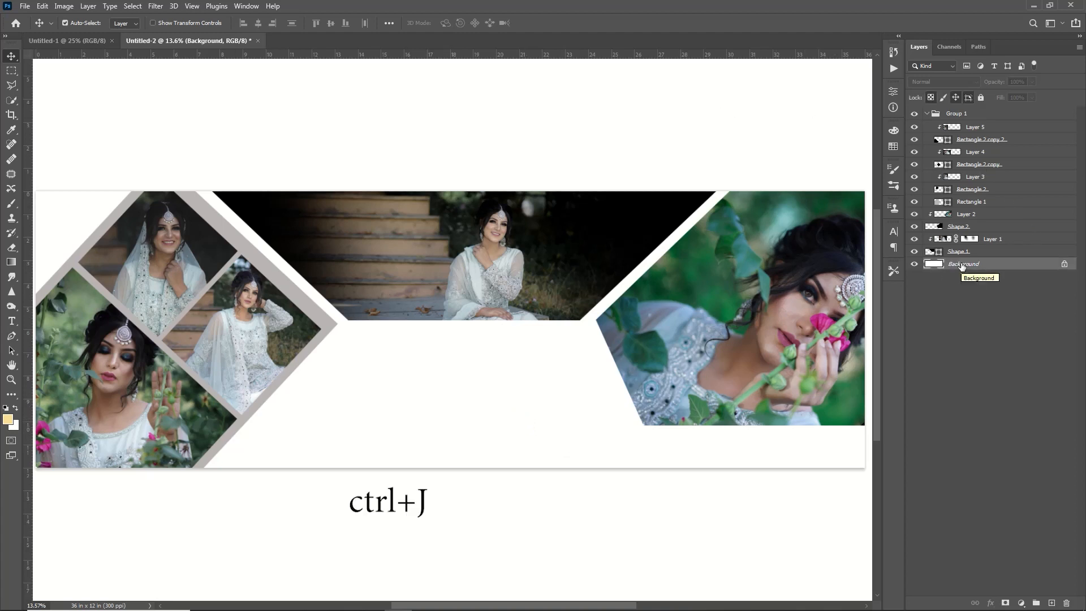
{"action": "key", "text": "ctrl+j"}
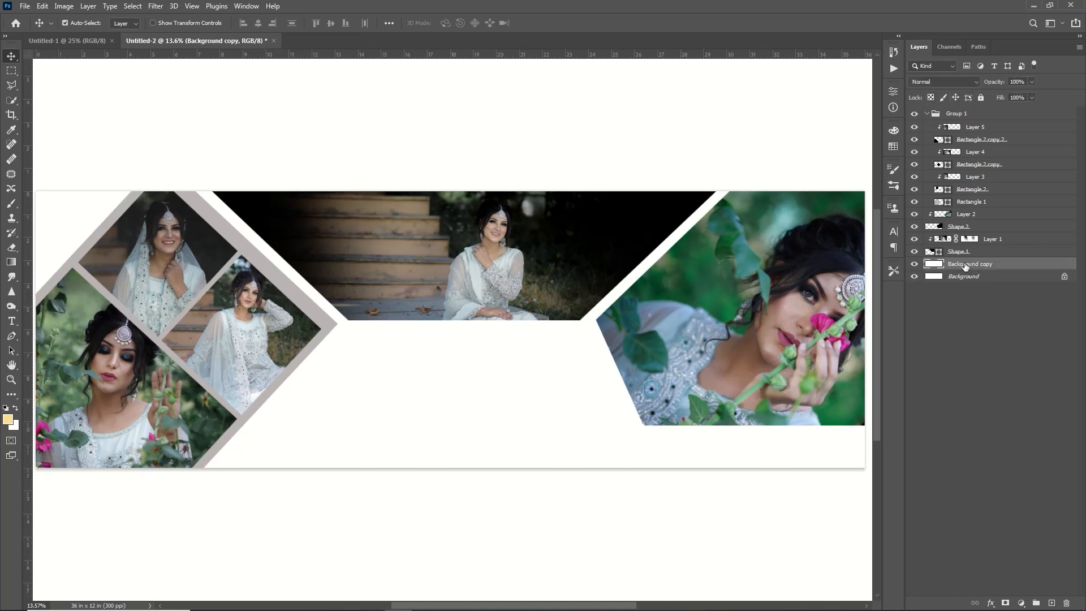
Step: Apply a Gradient Overlay to the background copy, replacing the gradient's yellow stop with a dark teal green sampled from the right photo's leaves
{"action": "double_click", "coordinate": [1021, 264]}
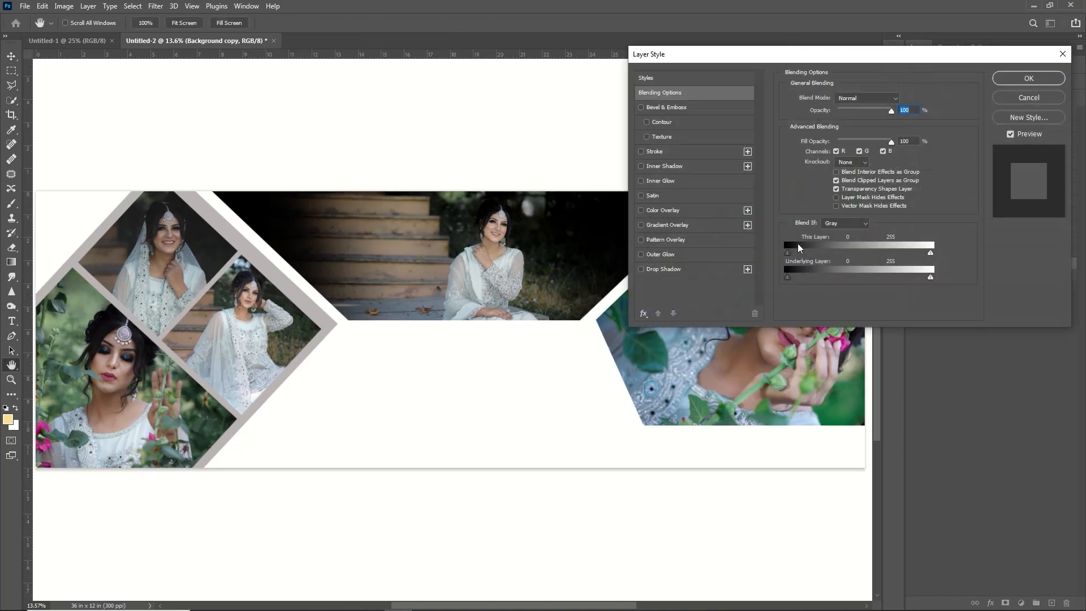
{"action": "left_click", "coordinate": [670, 225]}
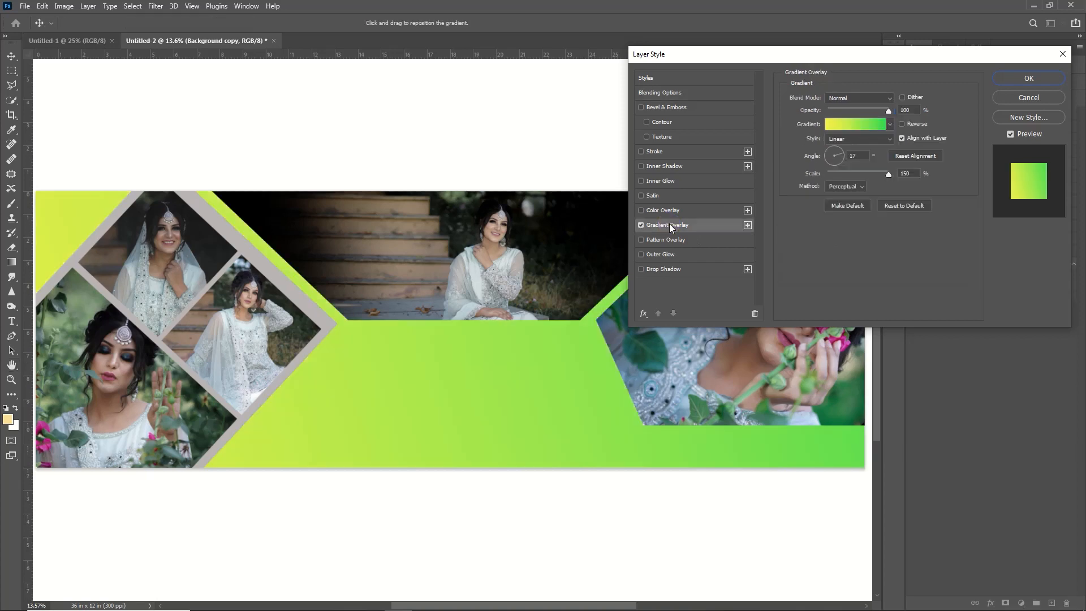
{"action": "left_click", "coordinate": [889, 125]}
{"action": "left_click", "coordinate": [864, 125]}
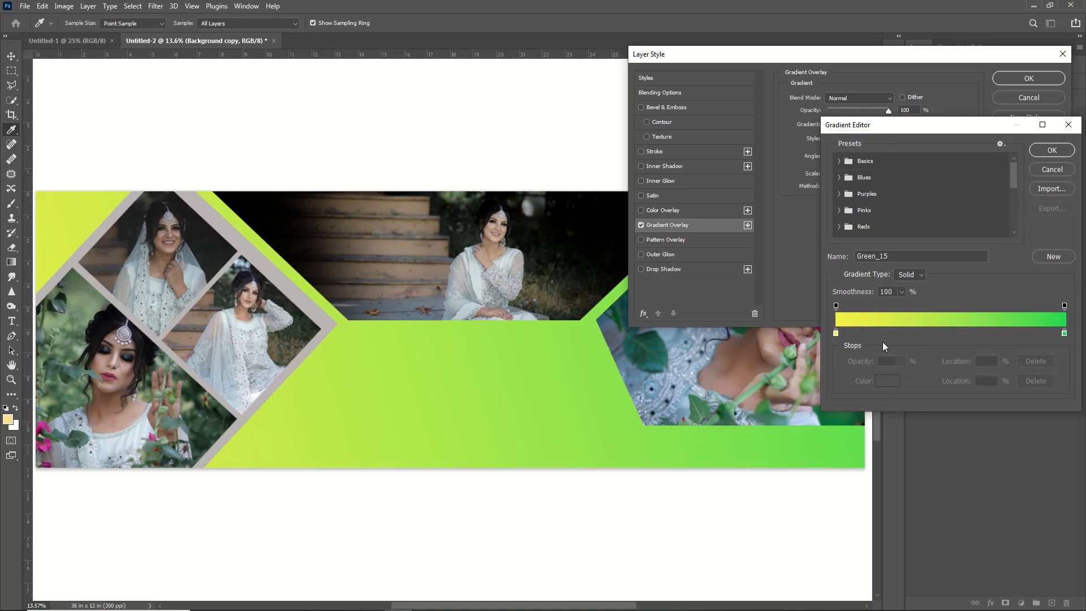
{"action": "double_click", "coordinate": [835, 333]}
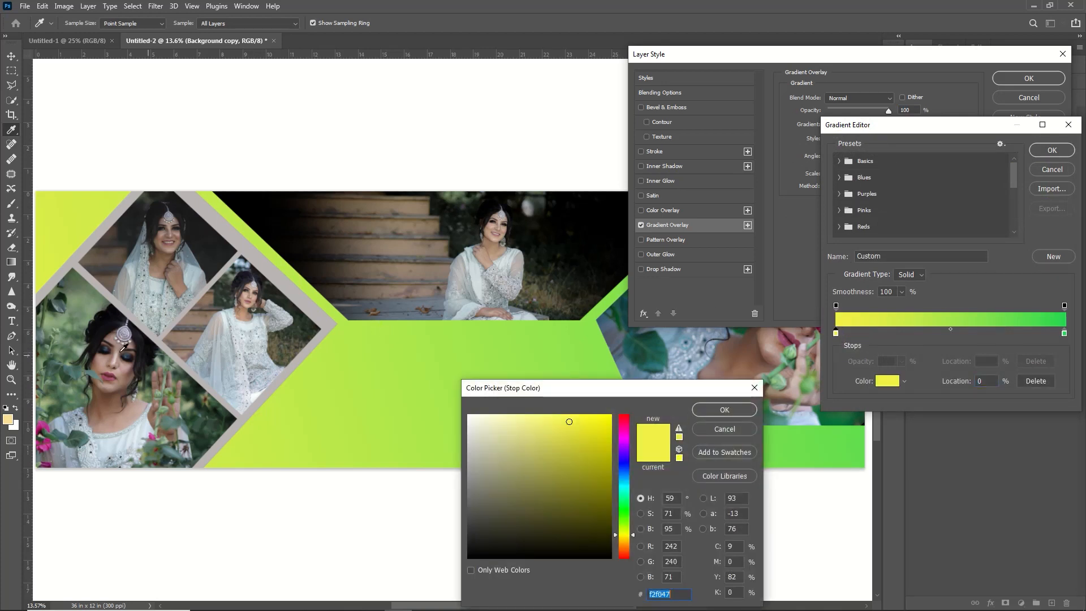
{"action": "left_click", "coordinate": [645, 344]}
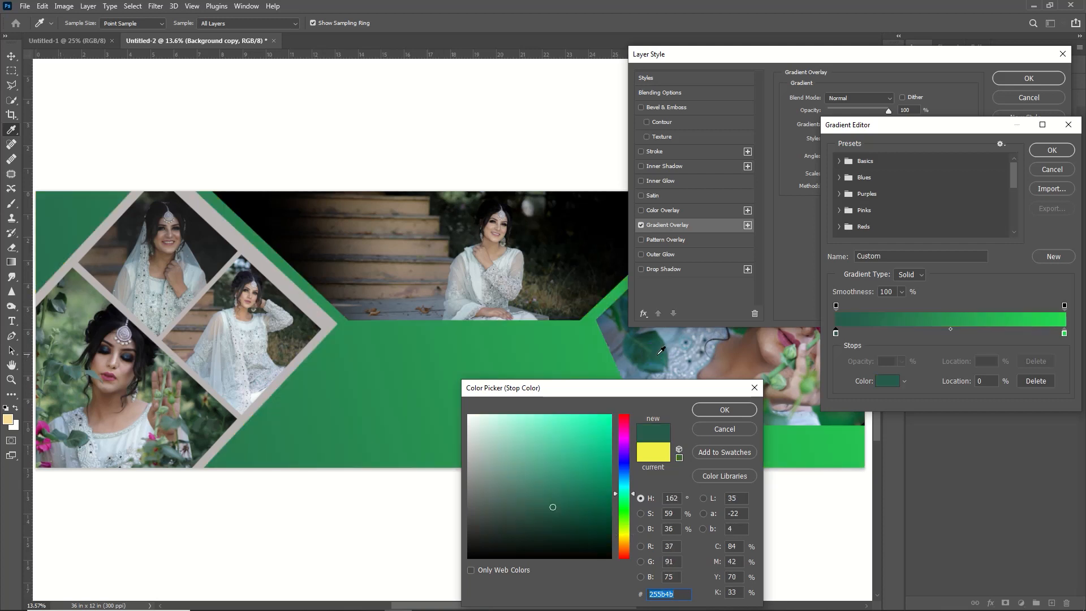
{"action": "left_click", "coordinate": [725, 409]}
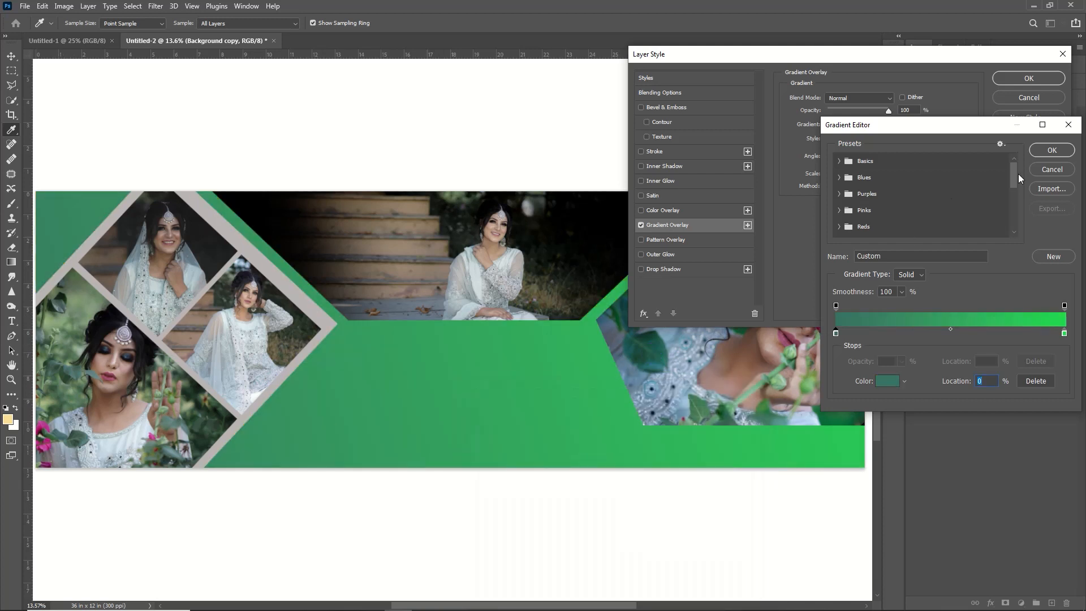
{"action": "left_click", "coordinate": [1052, 150]}
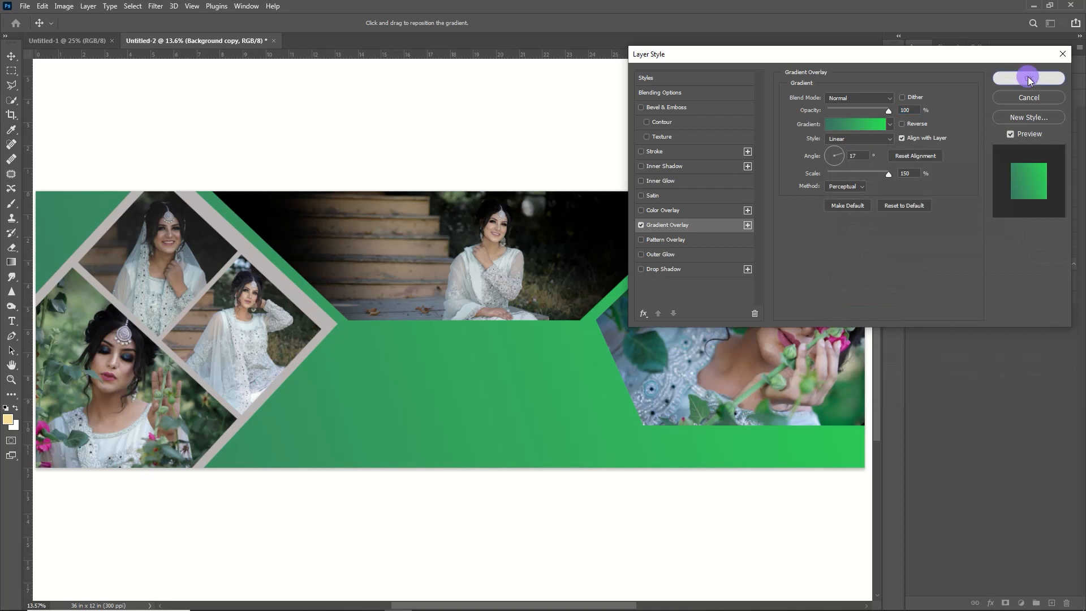
{"action": "left_click", "coordinate": [1029, 78]}
Step: Recolor the gray Rectangle 1 border behind the three diamond photos to dark green 0c5c2c
{"action": "left_click", "coordinate": [277, 275]}
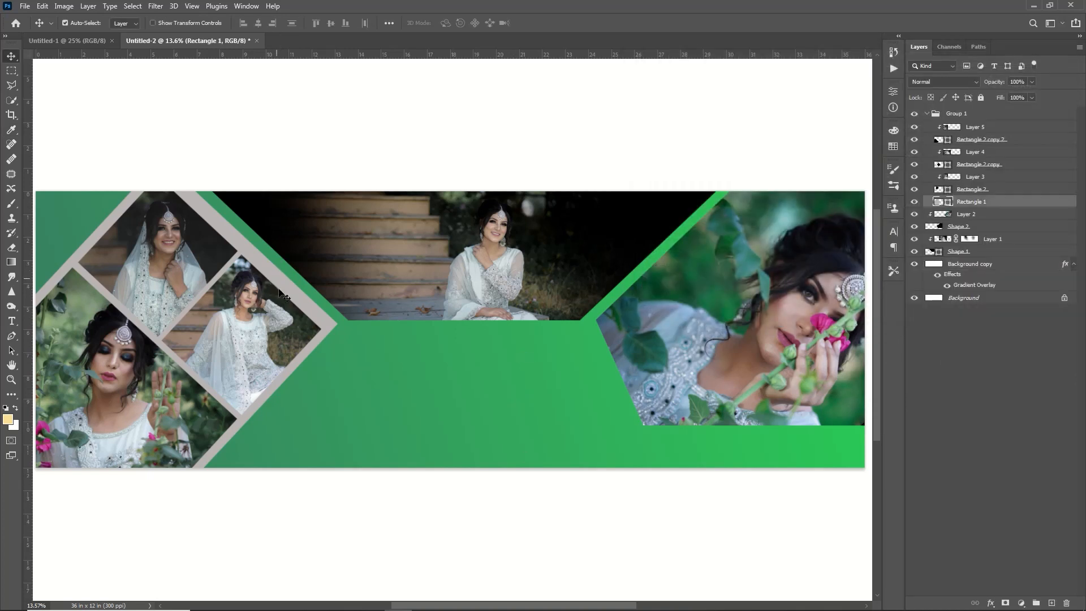
{"action": "double_click", "coordinate": [951, 202]}
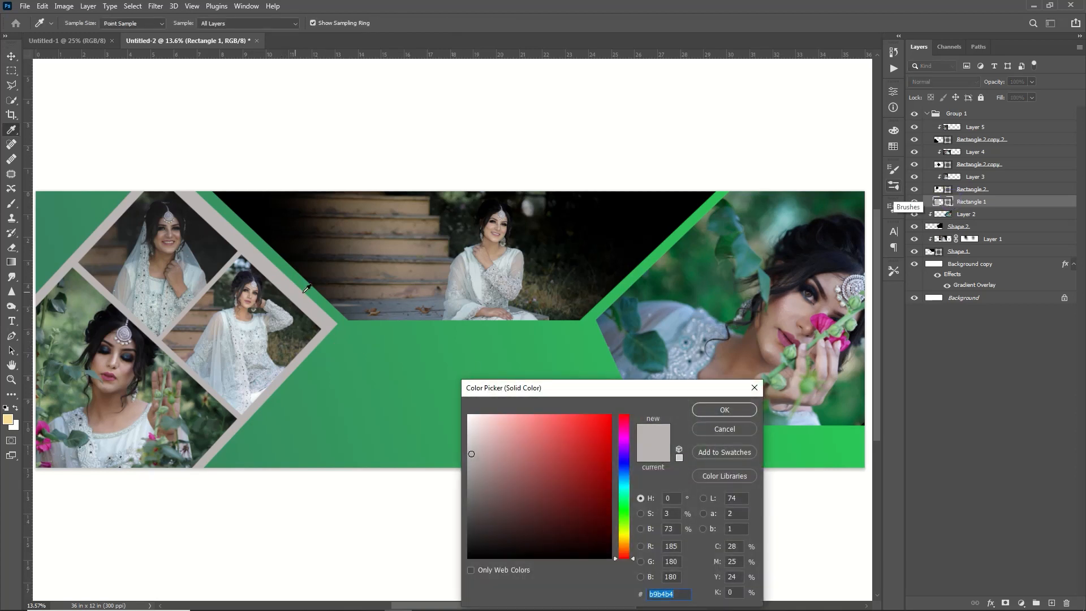
{"action": "left_click", "coordinate": [385, 340]}
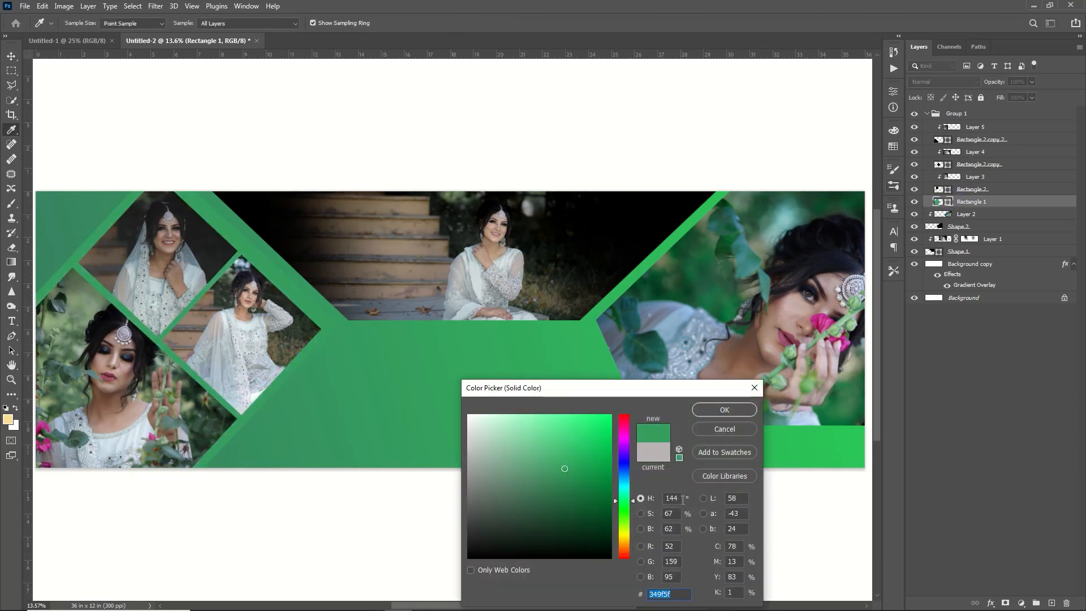
{"action": "left_click", "coordinate": [582, 462]}
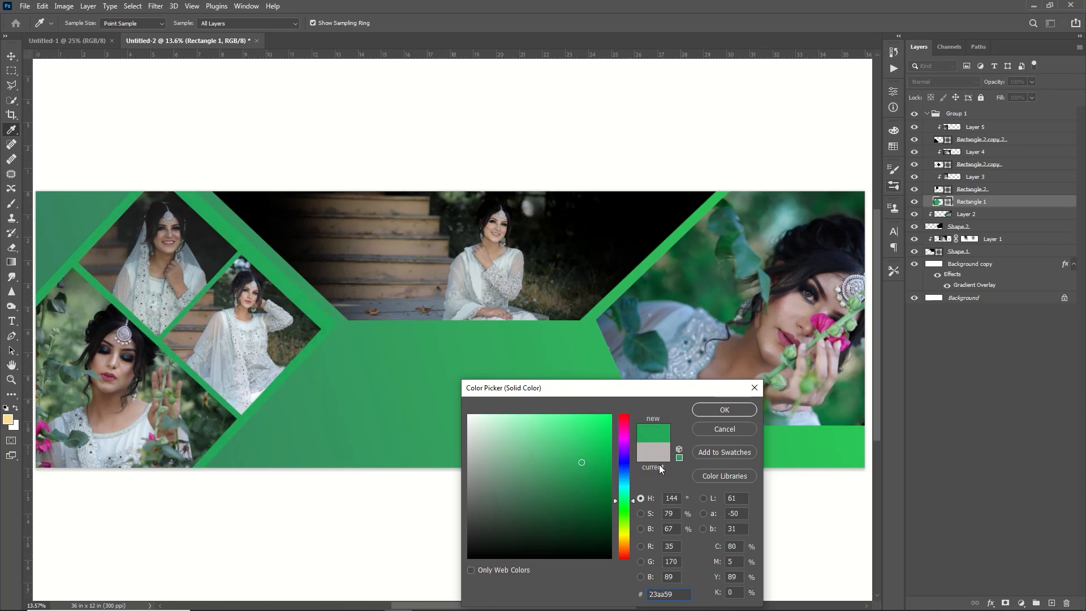
{"action": "left_click_drag", "start_coordinate": [597, 506], "coordinate": [593, 506]}
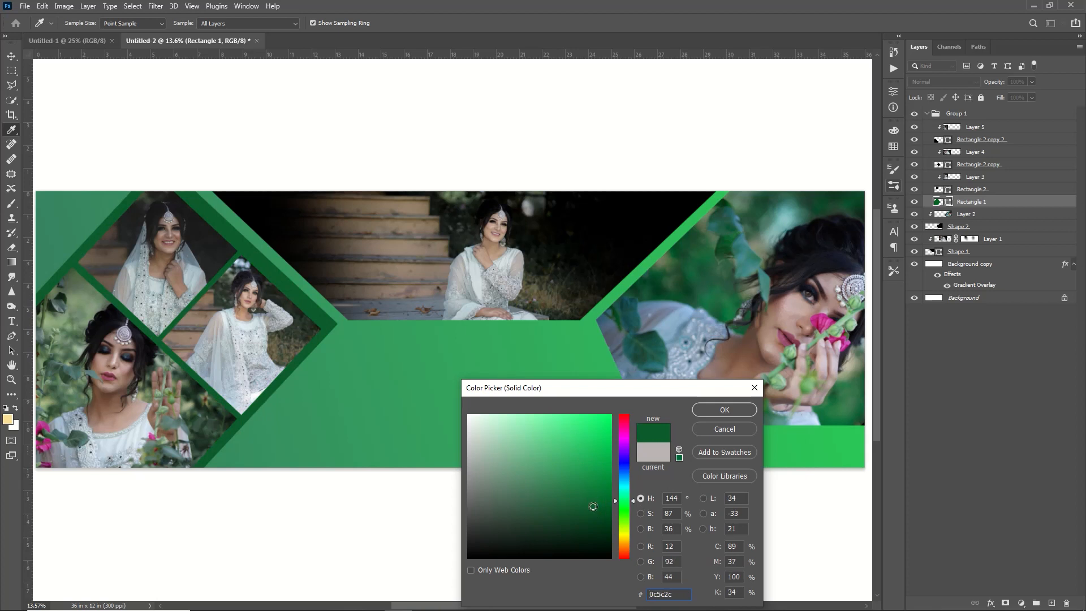
{"action": "key", "text": "Return"}
{"action": "key", "text": "v"}
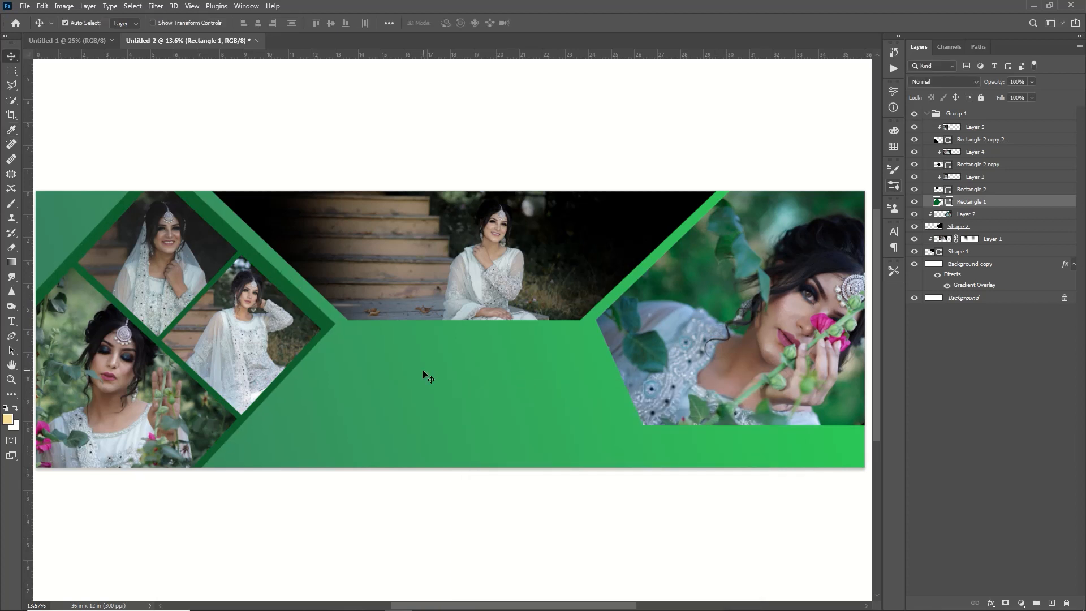
Step: Collapse Group 1 and shift the whole diamond photo group slightly away from the central trapezoid with Free Transform
{"action": "left_click", "coordinate": [957, 114]}
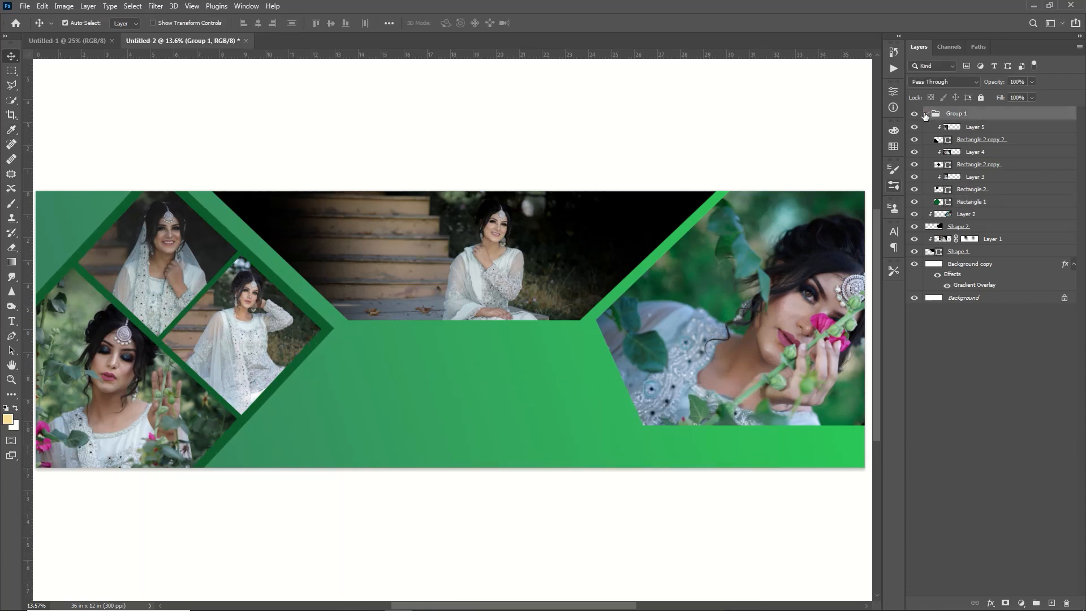
{"action": "left_click", "coordinate": [926, 113]}
{"action": "key", "text": "ctrl+t"}
{"action": "left_click_drag", "start_coordinate": [340, 236], "coordinate": [320, 233]}
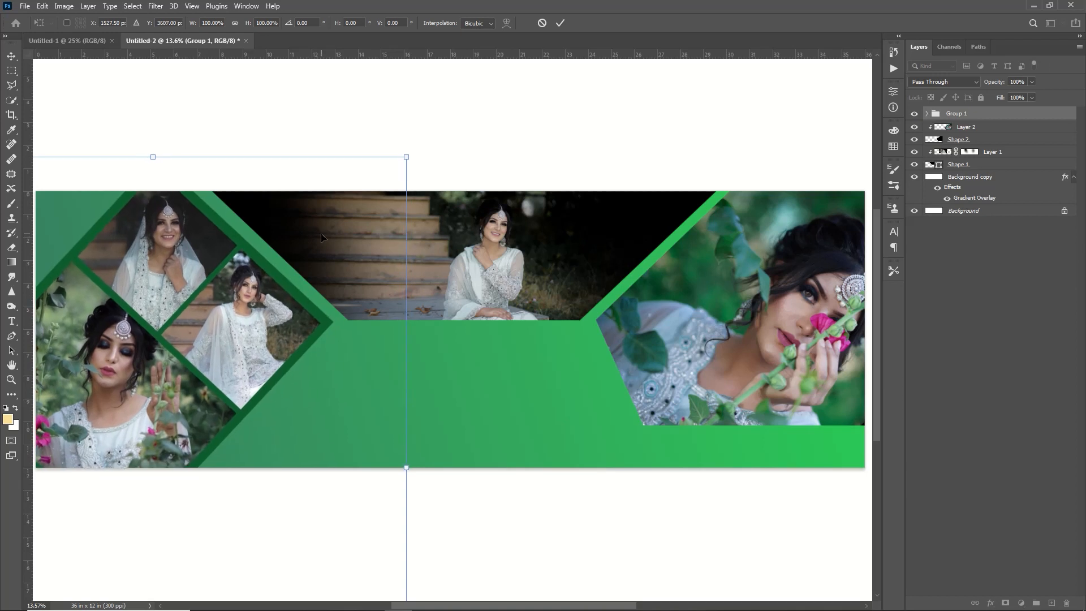
{"action": "key", "text": "Return"}
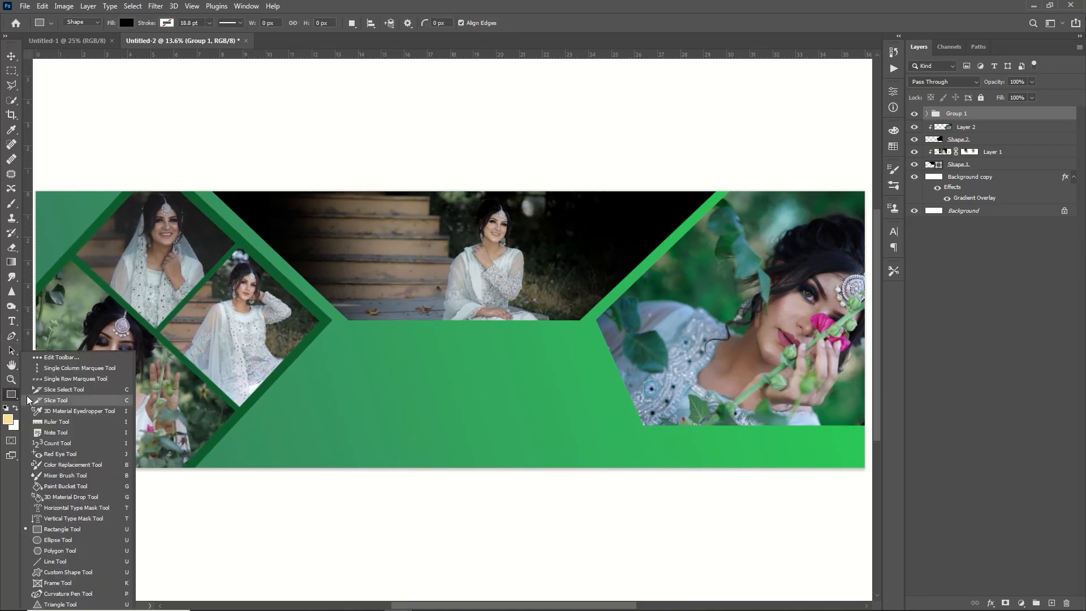
Step: Draw a 273 px square in the green area below the trapezoid photo and fill it with pink c43282 sampled from the flower
{"action": "left_click", "coordinate": [15, 391]}
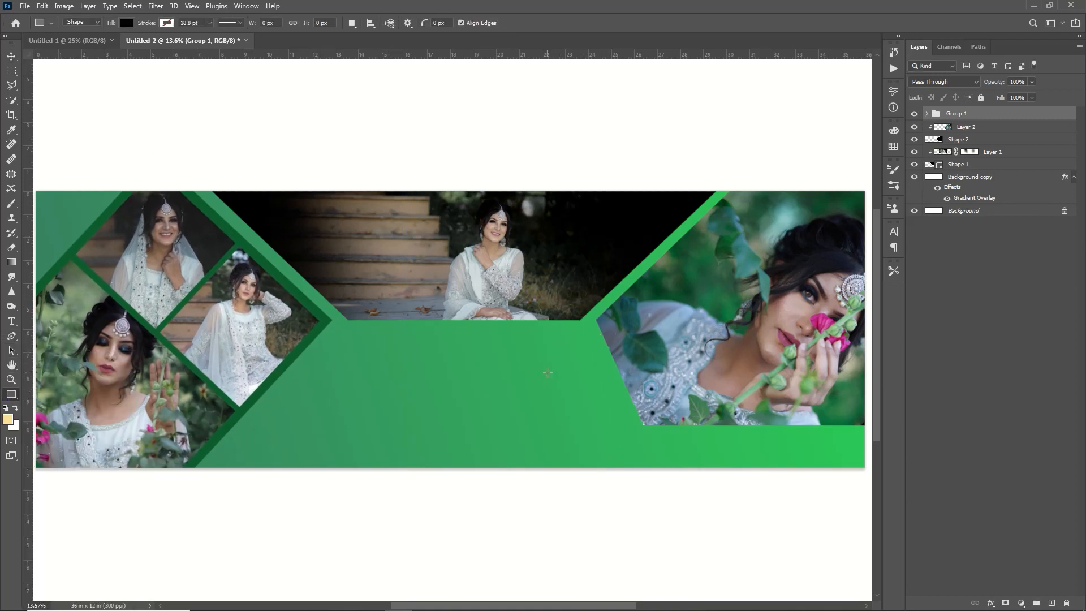
{"action": "left_click_drag", "start_coordinate": [529, 335], "coordinate": [552, 355]}
{"action": "left_click", "coordinate": [937, 114]}
{"action": "double_click", "coordinate": [939, 114]}
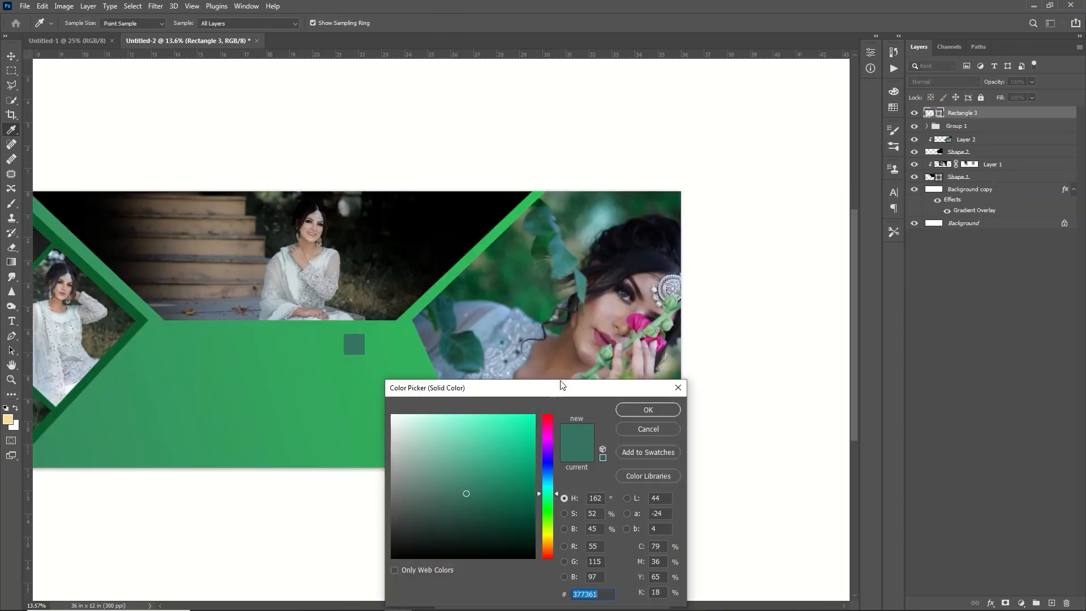
{"action": "left_click", "coordinate": [646, 319]}
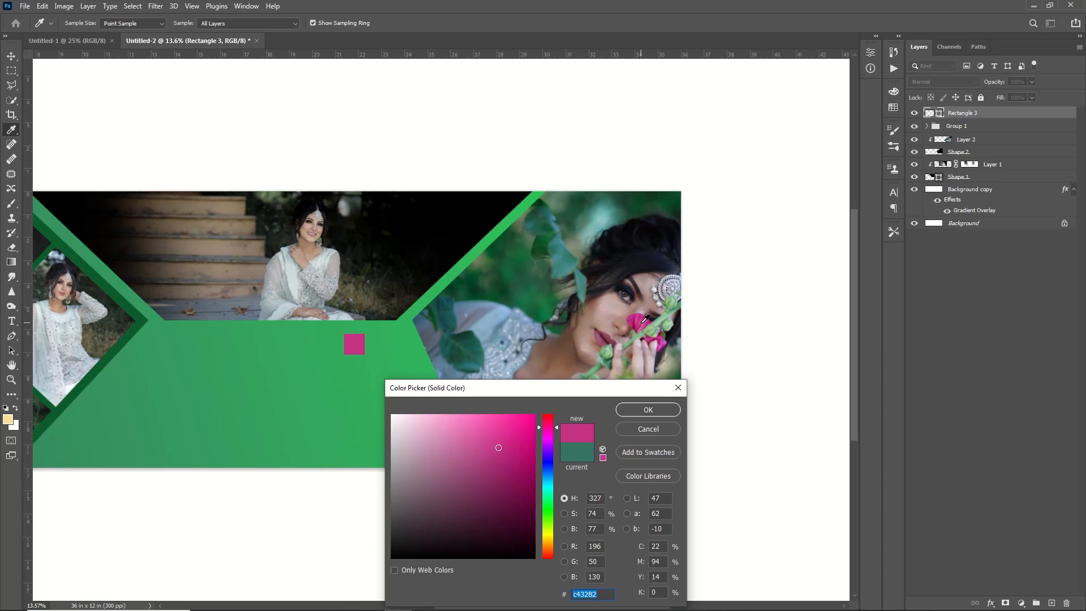
{"action": "left_click", "coordinate": [649, 410]}
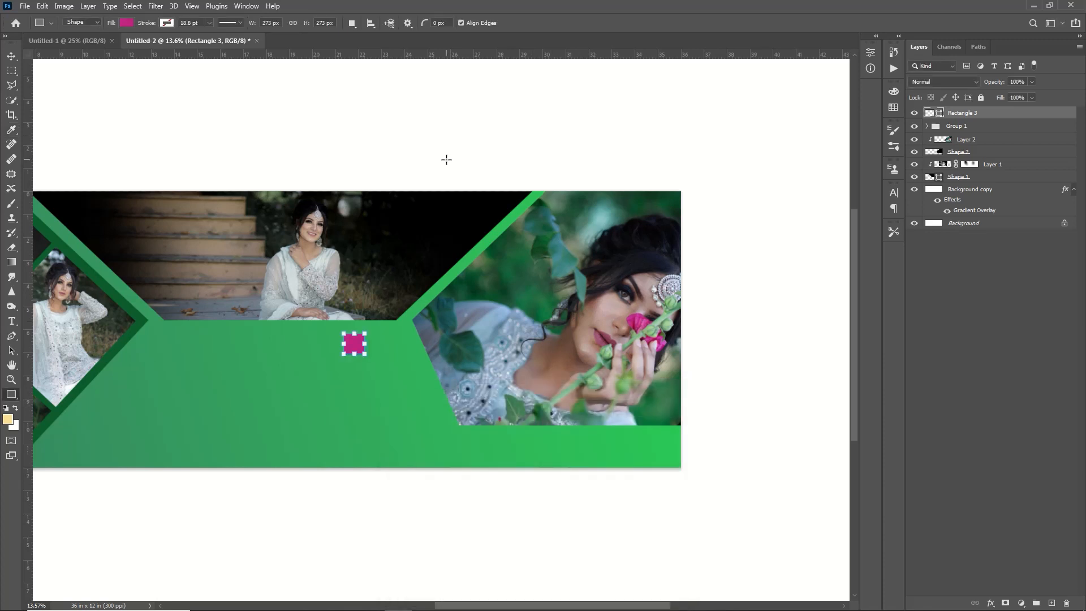
Step: Duplicate the pink square, offset the copy diagonally below the original and scale it down slightly
{"action": "key", "text": "ctrl+j"}
{"action": "key", "text": "Return"}
{"action": "key", "text": "v"}
{"action": "key", "text": "shift+Down"}
{"action": "key", "text": "shift+Down"}
{"action": "key", "text": "shift+Down"}
{"action": "key", "text": "shift+Right"}
{"action": "key", "text": "shift+Right"}
{"action": "key", "text": "shift+Right"}
{"action": "key", "text": "ctrl+t"}
{"action": "left_click_drag", "start_coordinate": [382, 371], "coordinate": [376, 366]}
Step: Apply a Gradient Overlay running from light gray to pink to the original square, Rectangle 3
{"action": "left_click", "coordinate": [360, 338]}
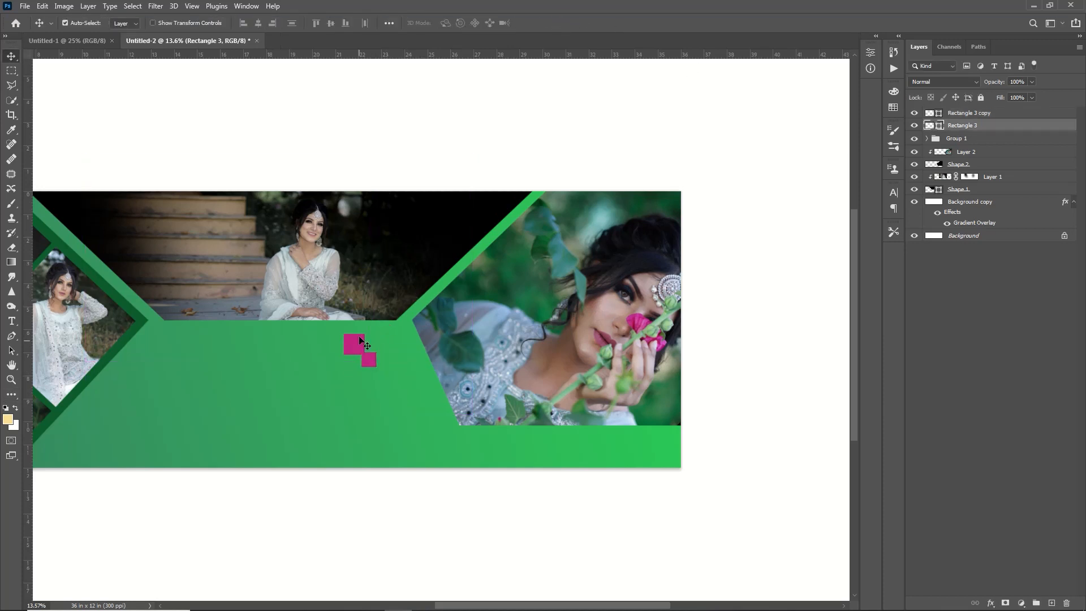
{"action": "double_click", "coordinate": [1044, 129]}
{"action": "left_click", "coordinate": [671, 226]}
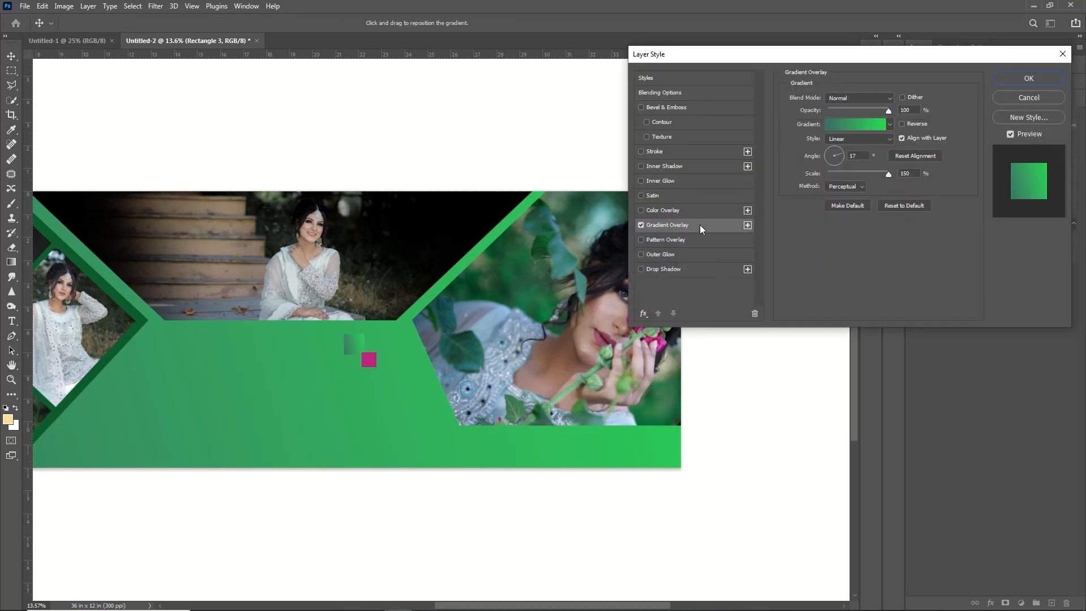
{"action": "left_click", "coordinate": [889, 122]}
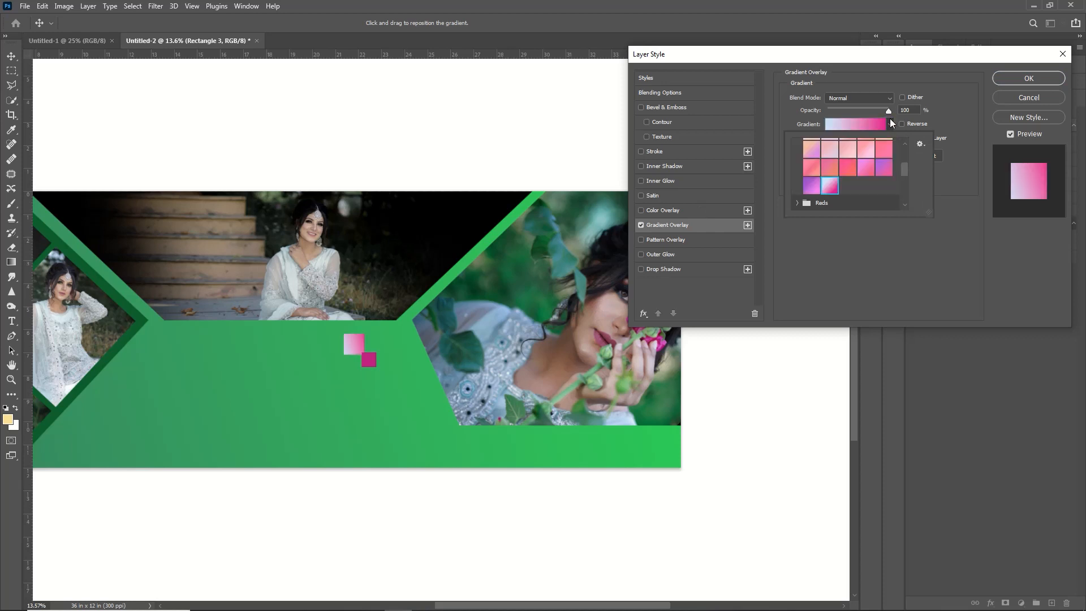
{"action": "left_click", "coordinate": [890, 119]}
{"action": "left_click", "coordinate": [1030, 77]}
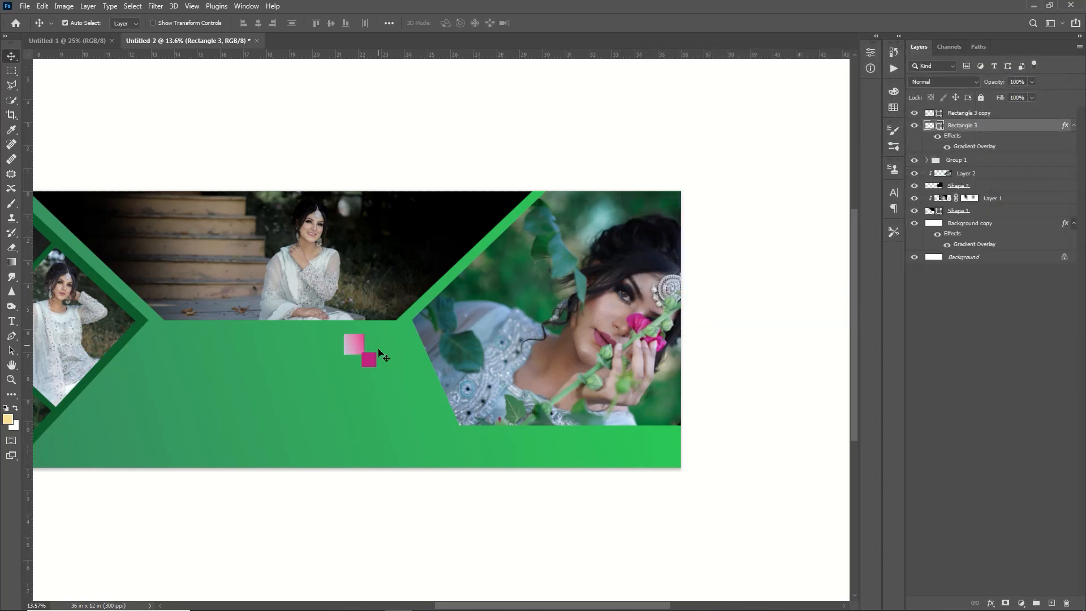
Step: Delete the smaller plain pink square and duplicate the gradient-filled square
{"action": "left_click", "coordinate": [373, 363]}
{"action": "key", "text": "Delete"}
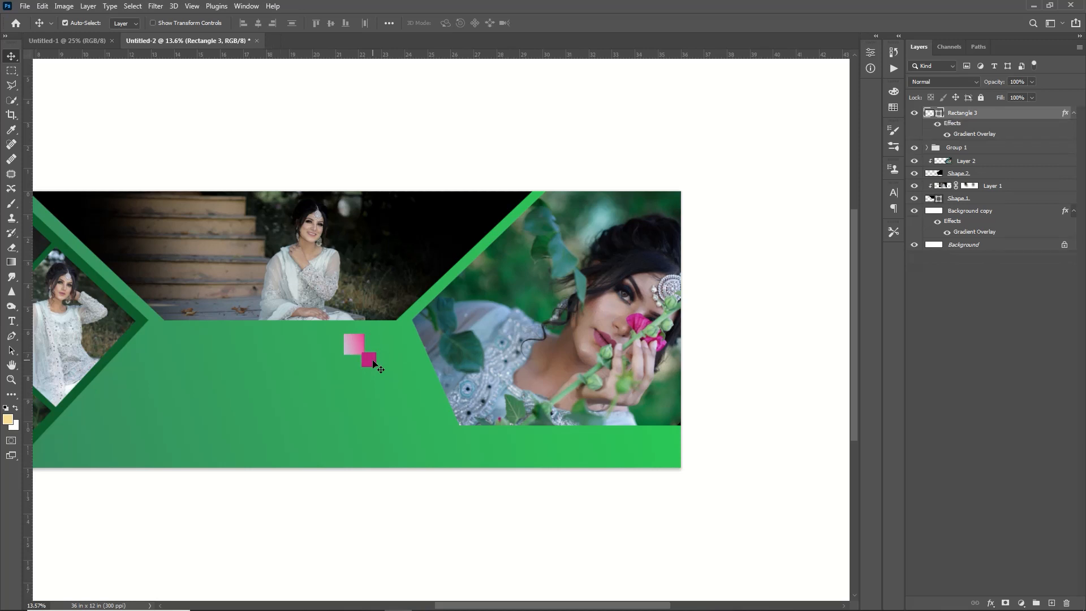
{"action": "key", "text": "ctrl+j"}
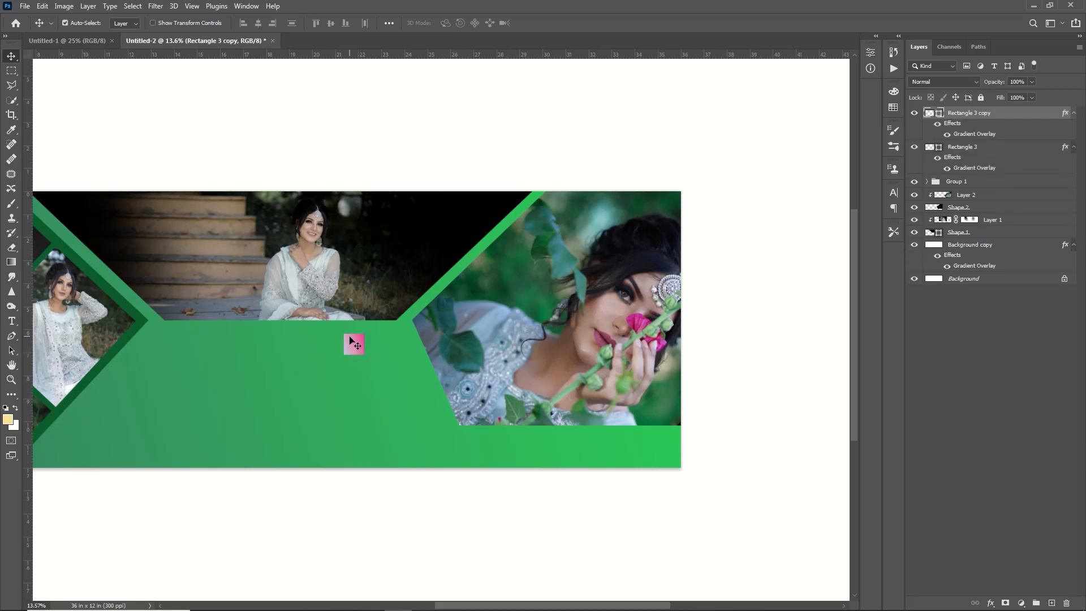
Step: Scatter copies of the gradient square along the album's bottom edge beside the diamond photos
{"action": "left_click_drag", "start_coordinate": [351, 353], "coordinate": [202, 467]}
{"action": "key", "text": "ctrl+j"}
{"action": "key", "text": "shift+Down"}
{"action": "key", "text": "shift+Down"}
{"action": "key", "text": "shift+Down"}
{"action": "key", "text": "shift+Down"}
{"action": "key", "text": "shift+Down"}
{"action": "key", "text": "shift+Down"}
{"action": "key", "text": "shift+Down"}
{"action": "key", "text": "shift+Down"}
{"action": "key", "text": "shift+Right"}
{"action": "key", "text": "shift+Right"}
Step: Place resized gradient square copies in a diagonal cluster below the trapezoid photo's lower-right corner
{"action": "key", "text": "ctrl+t"}
{"action": "left_click_drag", "start_coordinate": [160, 450], "coordinate": [463, 328]}
{"action": "key", "text": "Return"}
{"action": "key", "text": "ctrl+t"}
{"action": "key", "text": "Return"}
{"action": "left_click_drag", "start_coordinate": [462, 327], "coordinate": [483, 389]}
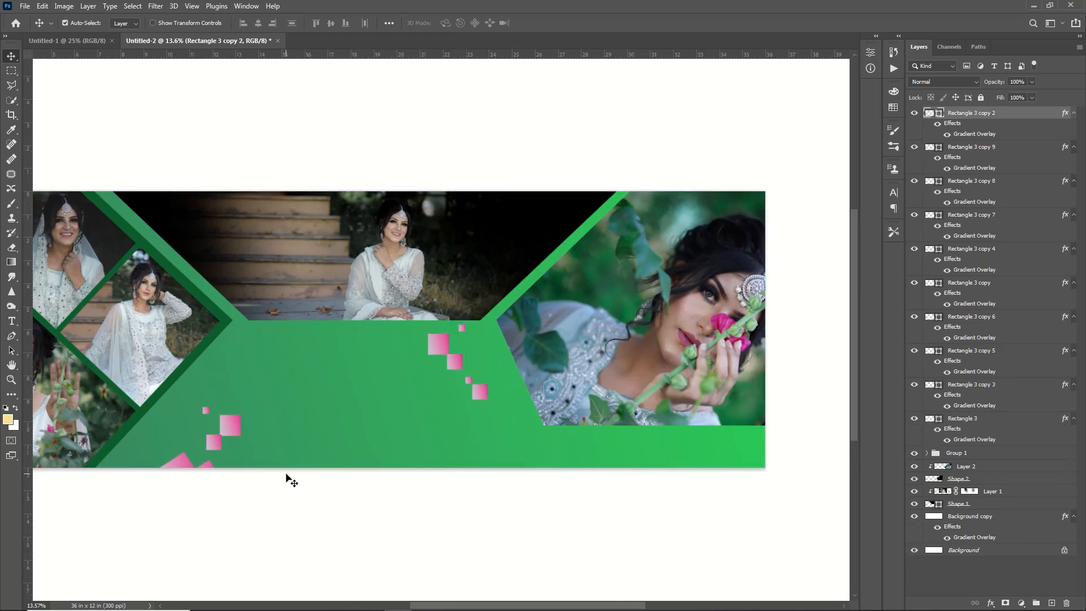
Step: Group all the gradient squares with a drop shadow and set the group's blend mode to Luminosity
{"action": "left_click", "coordinate": [1000, 423]}
{"action": "left_click", "coordinate": [953, 112], "text": "shift"}
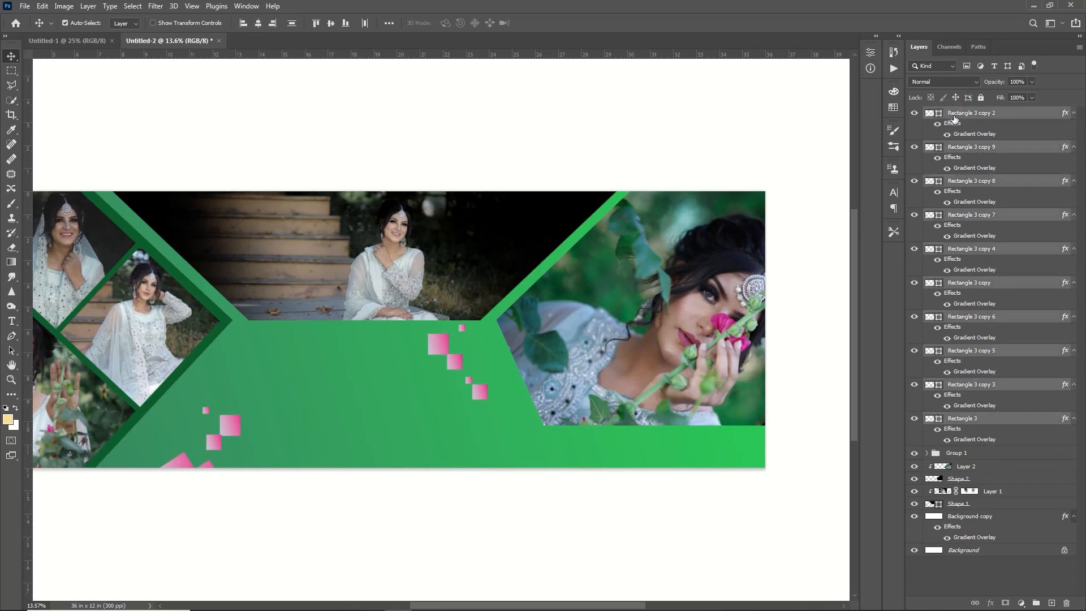
{"action": "key", "text": "ctrl+g"}
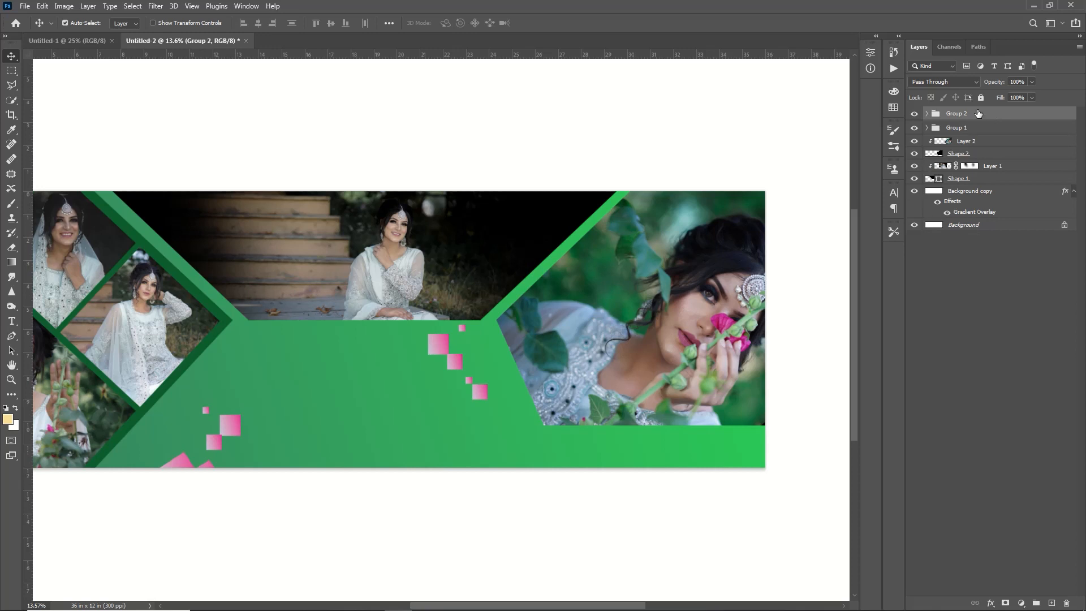
{"action": "left_click", "coordinate": [956, 80]}
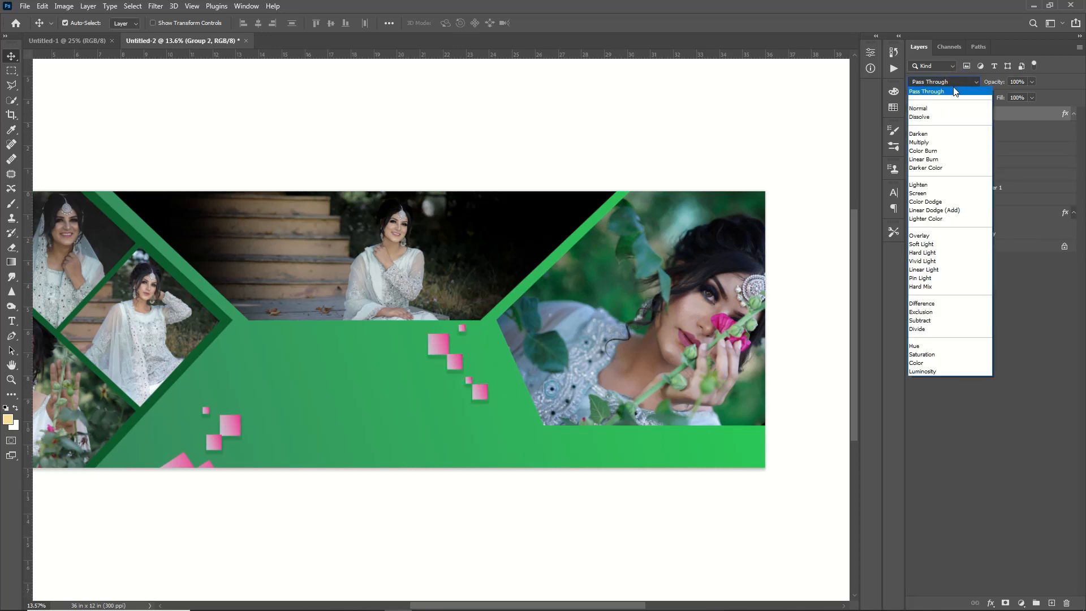
{"action": "left_click", "coordinate": [948, 371]}
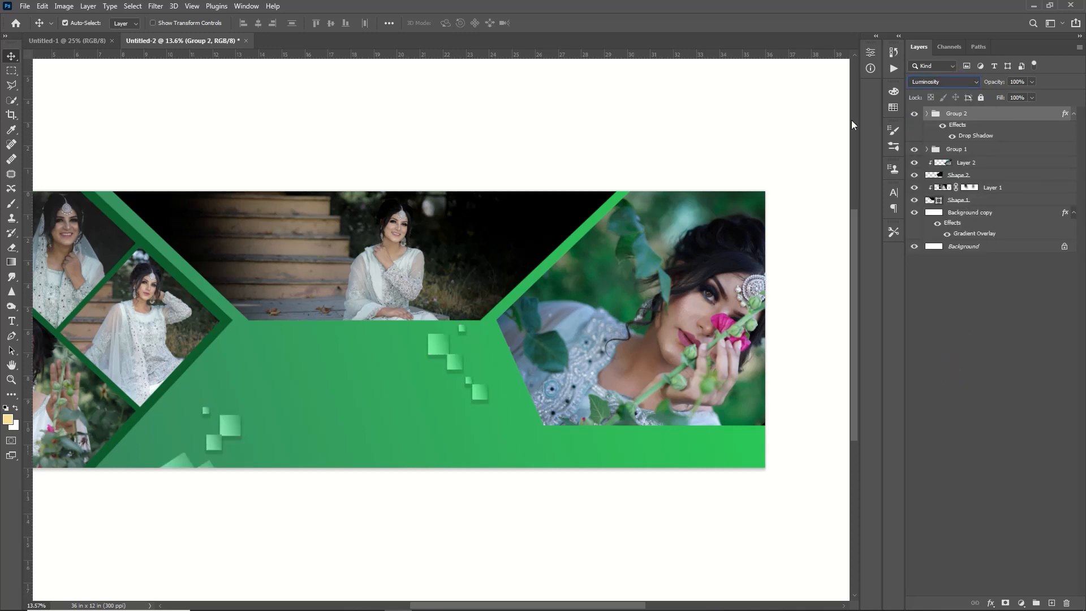
Step: Draw a bar about 11.1 x 1.7 in across the middle of the album's bottom edge, with 0.85 in rounded corners and dark teal fill
{"action": "key", "text": "u"}
{"action": "left_click_drag", "start_coordinate": [285, 453], "coordinate": [541, 487]}
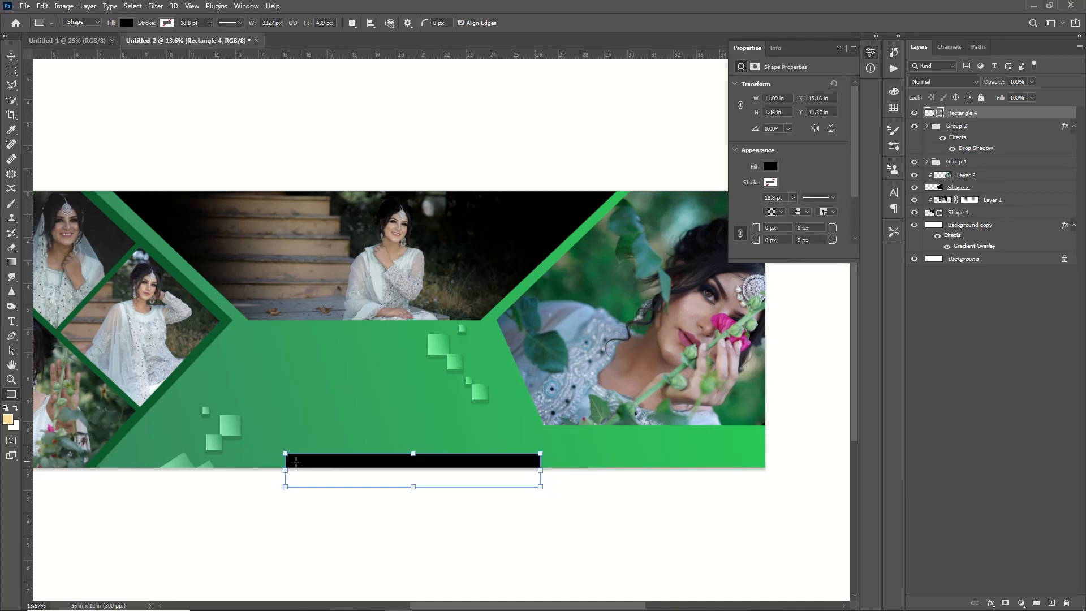
{"action": "left_click_drag", "start_coordinate": [416, 486], "coordinate": [414, 491]}
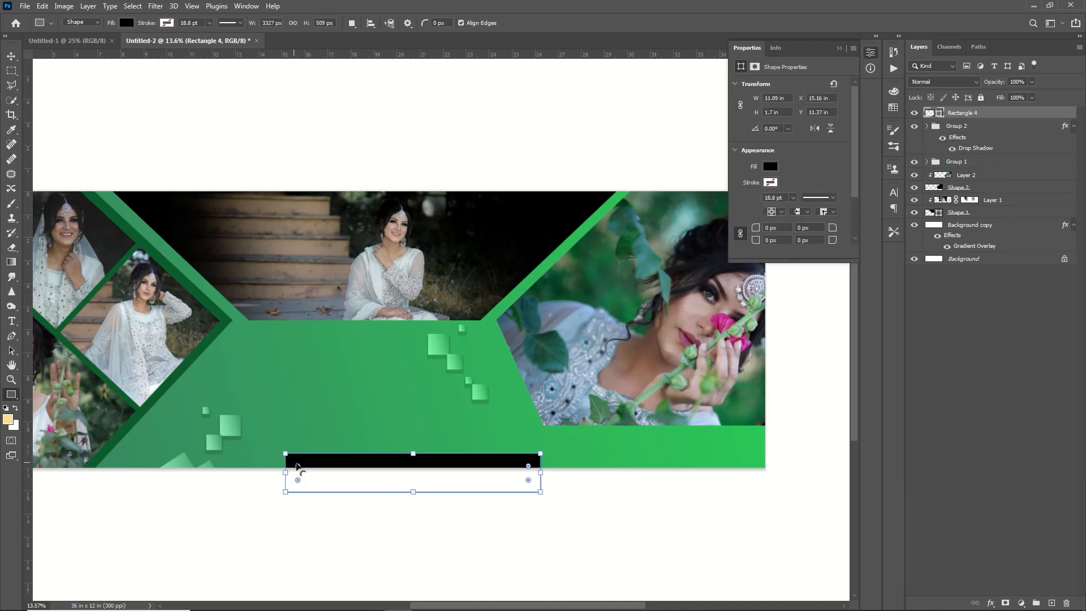
{"action": "left_click_drag", "start_coordinate": [296, 464], "coordinate": [332, 484]}
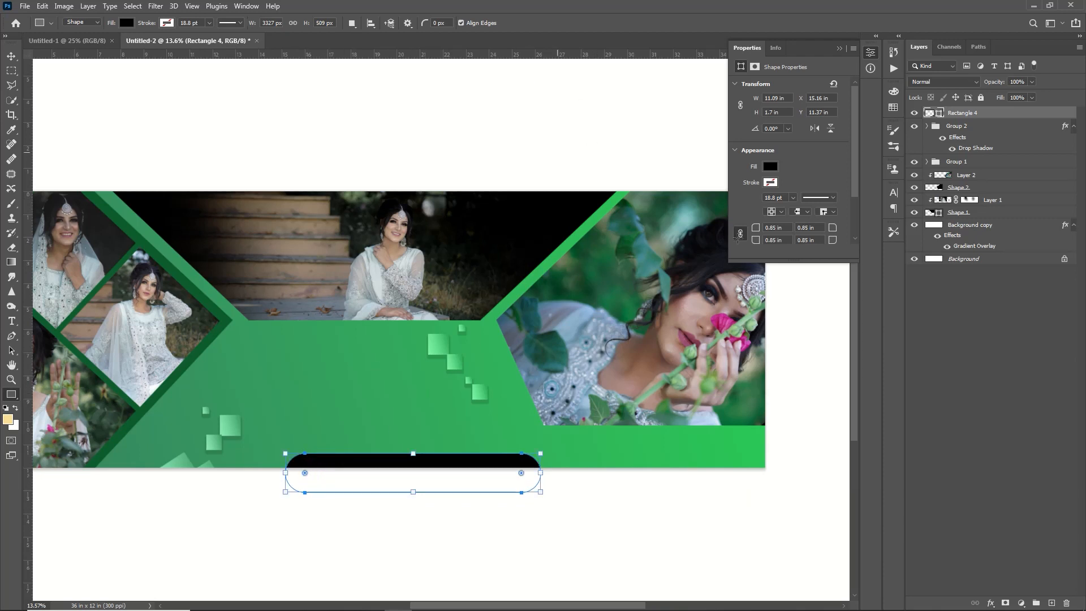
{"action": "left_click", "coordinate": [770, 166]}
{"action": "left_click", "coordinate": [791, 226]}
Step: Draw a rectangle about 1.22 x 0.65 in on the green strip below the right photo and fill it with yellow
{"action": "mouse_move", "coordinate": [599, 451]}
{"action": "left_mouse_down"}
{"action": "mouse_move", "coordinate": [640, 468]}
{"action": "mouse_move", "coordinate": [626, 465]}
{"action": "left_mouse_up"}
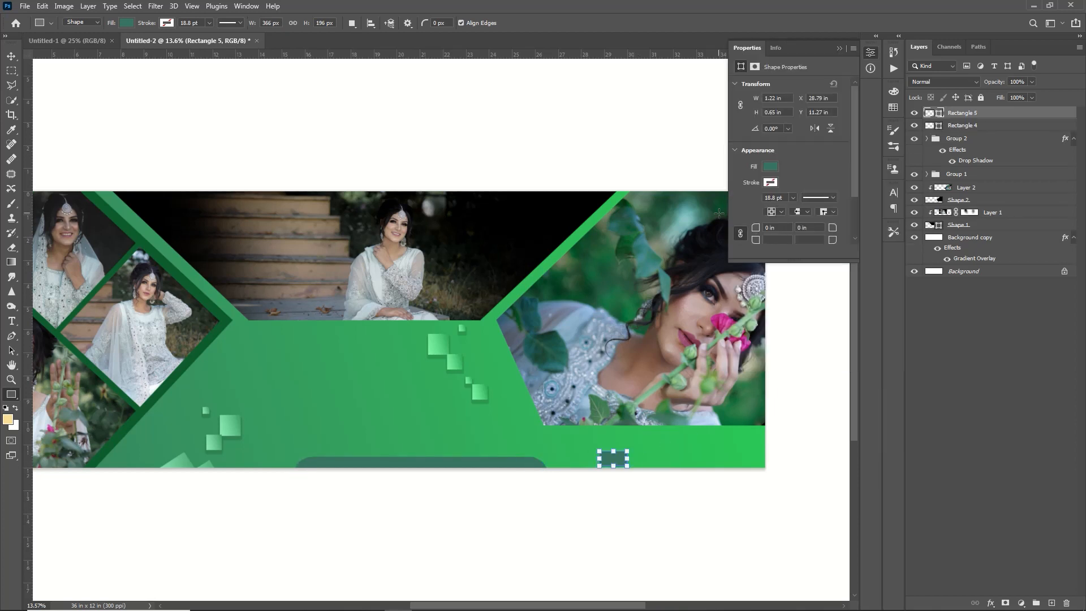
{"action": "left_click", "coordinate": [770, 167]}
{"action": "left_click", "coordinate": [883, 188]}
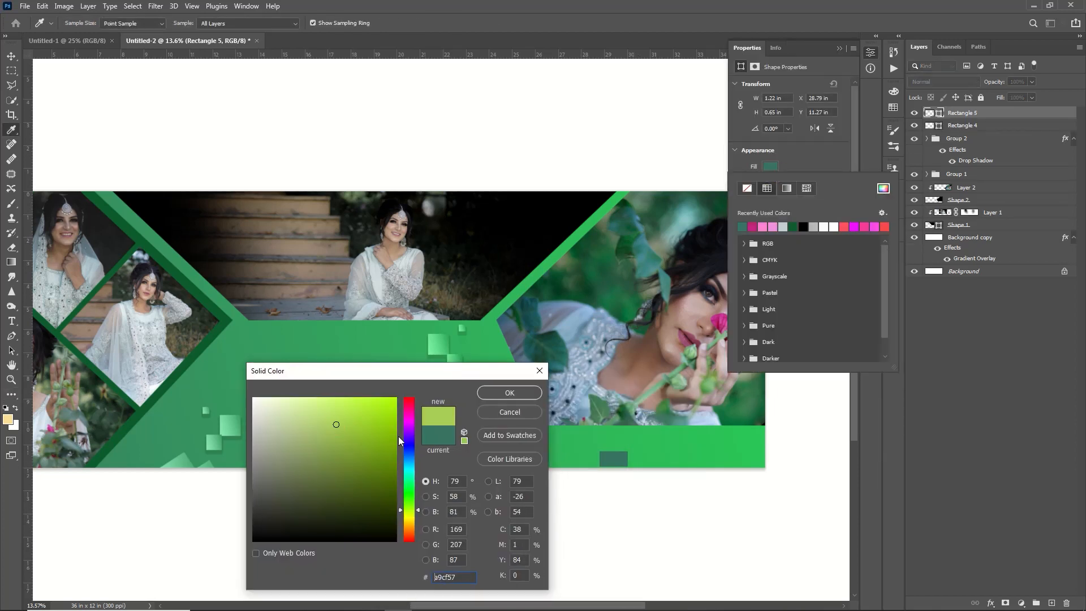
{"action": "left_click", "coordinate": [407, 515]}
{"action": "left_click", "coordinate": [337, 417]}
{"action": "left_click", "coordinate": [506, 391]}
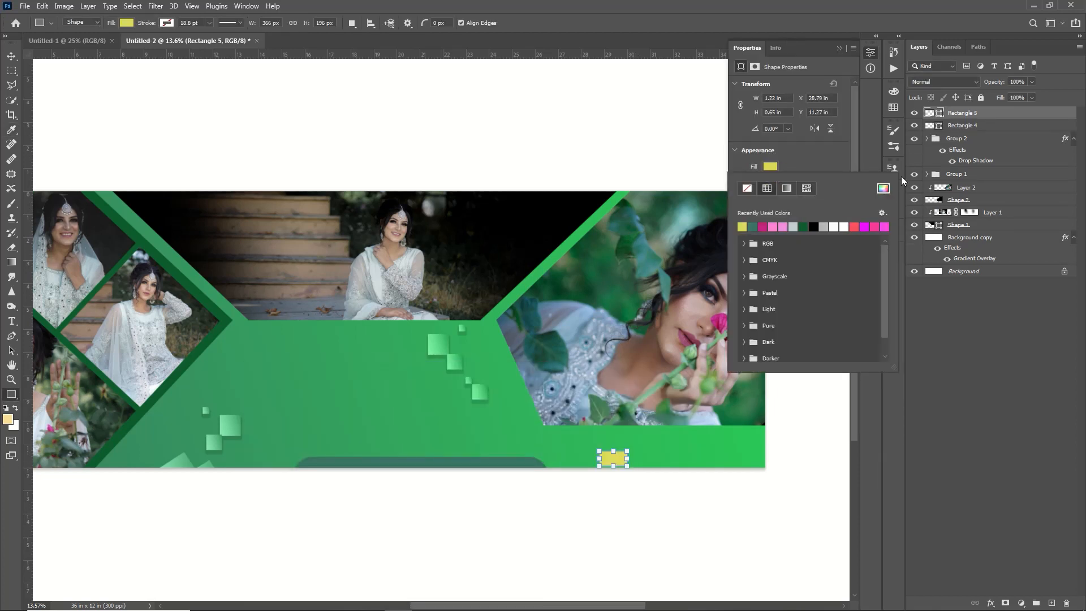
{"action": "key", "text": "Return"}
Step: Place two copies of the yellow rectangle in a row beside it, filling the first with turquoise and the second with pink
{"action": "key", "text": "v"}
{"action": "left_click_drag", "start_coordinate": [616, 459], "coordinate": [646, 461]}
{"action": "left_click", "coordinate": [770, 166]}
{"action": "left_click", "coordinate": [752, 227]}
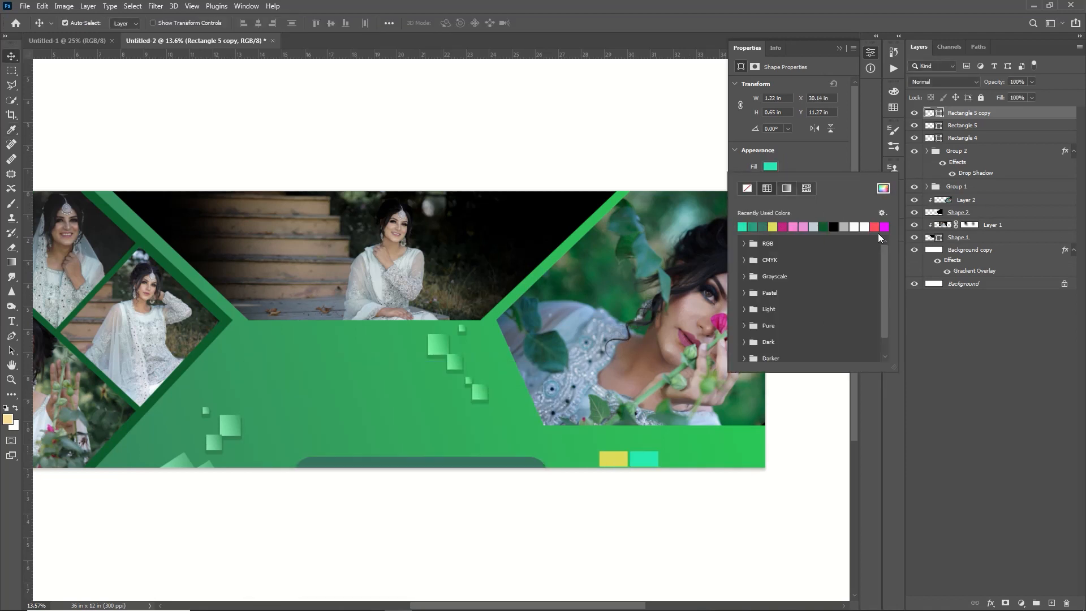
{"action": "key", "text": "Return"}
{"action": "left_click_drag", "start_coordinate": [631, 468], "coordinate": [660, 469]}
{"action": "left_click", "coordinate": [770, 167]}
{"action": "left_click", "coordinate": [798, 227]}
{"action": "left_click", "coordinate": [840, 47]}
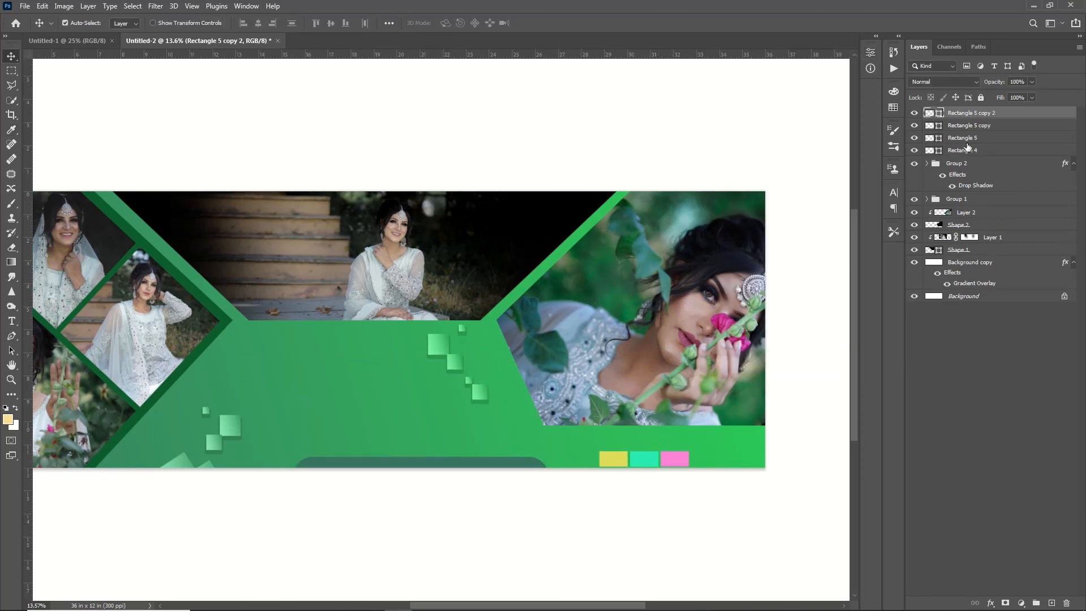
Step: Select the yellow, turquoise and pink rectangles and nudge the row slightly up and to the right
{"action": "left_click", "coordinate": [966, 142], "text": "shift"}
{"action": "left_click", "coordinate": [13, 337]}
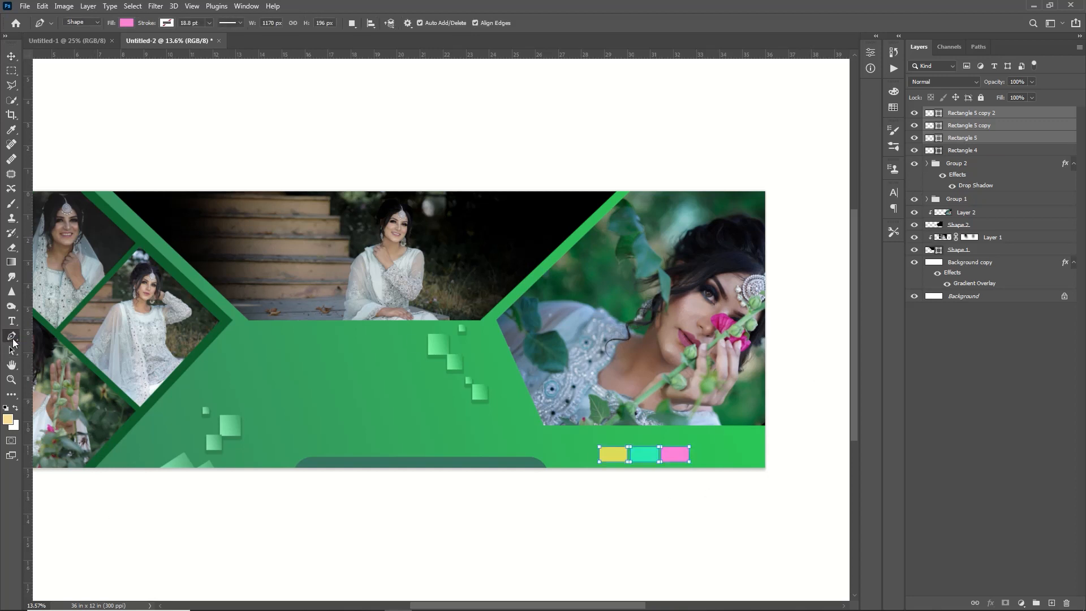
{"action": "key", "text": "shift+Right"}
{"action": "key", "text": "shift+Right"}
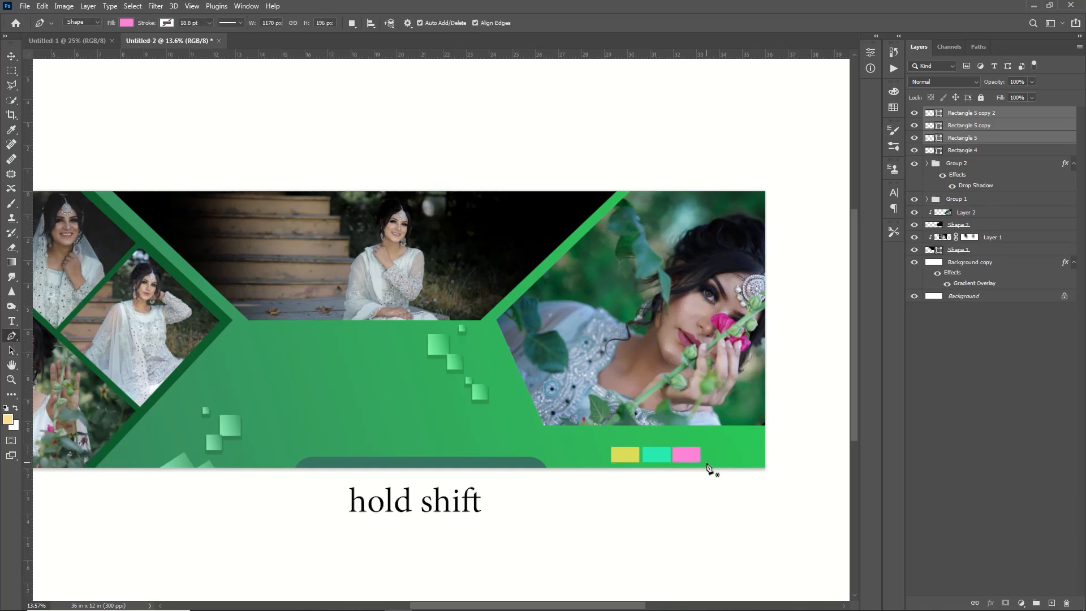
Step: Draw a horizontal Pen line from the pink rectangle toward the album's right edge, with no fill and a 6.36 pt teal stroke
{"action": "left_click", "coordinate": [704, 462]}
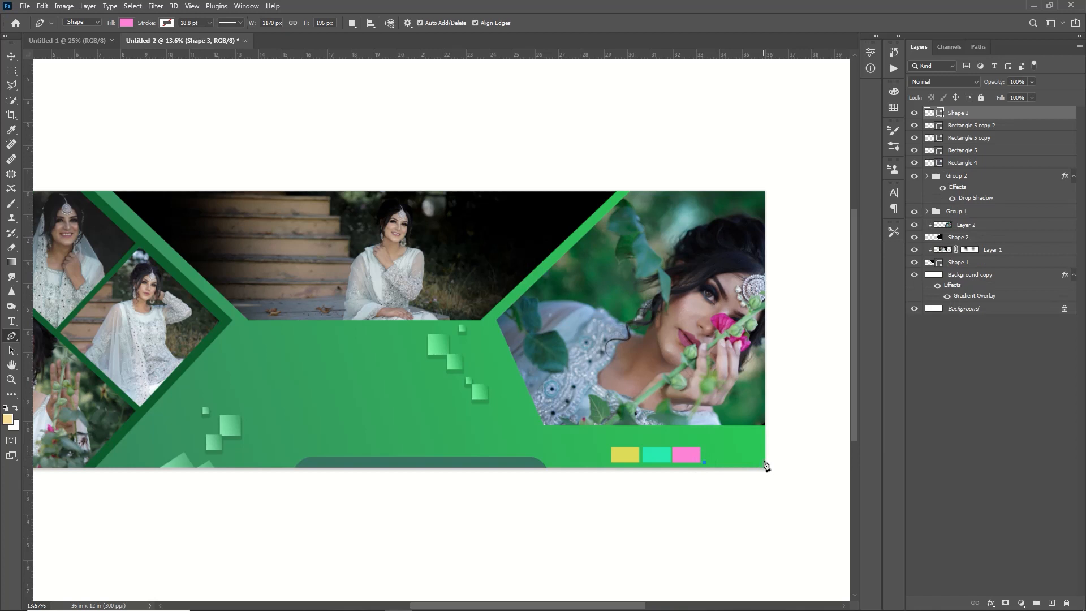
{"action": "left_click", "coordinate": [760, 462]}
{"action": "left_click", "coordinate": [127, 23]}
{"action": "left_click", "coordinate": [60, 44]}
{"action": "left_click", "coordinate": [166, 23]}
{"action": "left_click", "coordinate": [107, 83]}
{"action": "left_click", "coordinate": [116, 83]}
{"action": "left_click_drag", "start_coordinate": [209, 23], "coordinate": [193, 34]}
Step: Place a copy of the teal line on the other side of the colored rectangles and set the rounded bottom bar's opacity to 47%
{"action": "key", "text": "ctrl+j"}
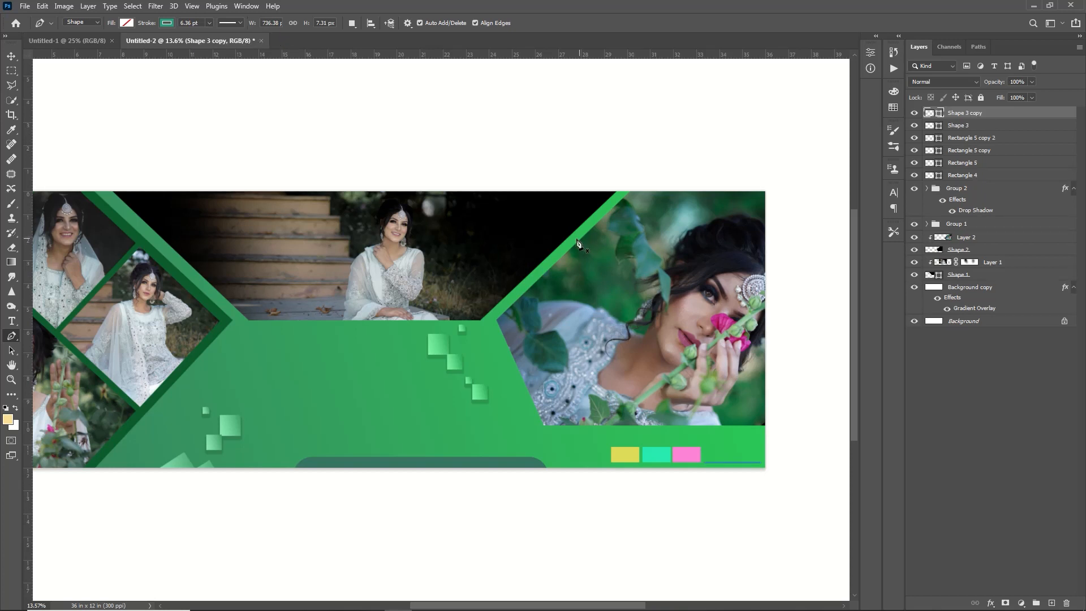
{"action": "key", "text": "v"}
{"action": "scroll", "coordinate": [411, 379], "scroll_direction": "left", "scroll_amount": 3}
{"action": "left_click", "coordinate": [411, 379]}
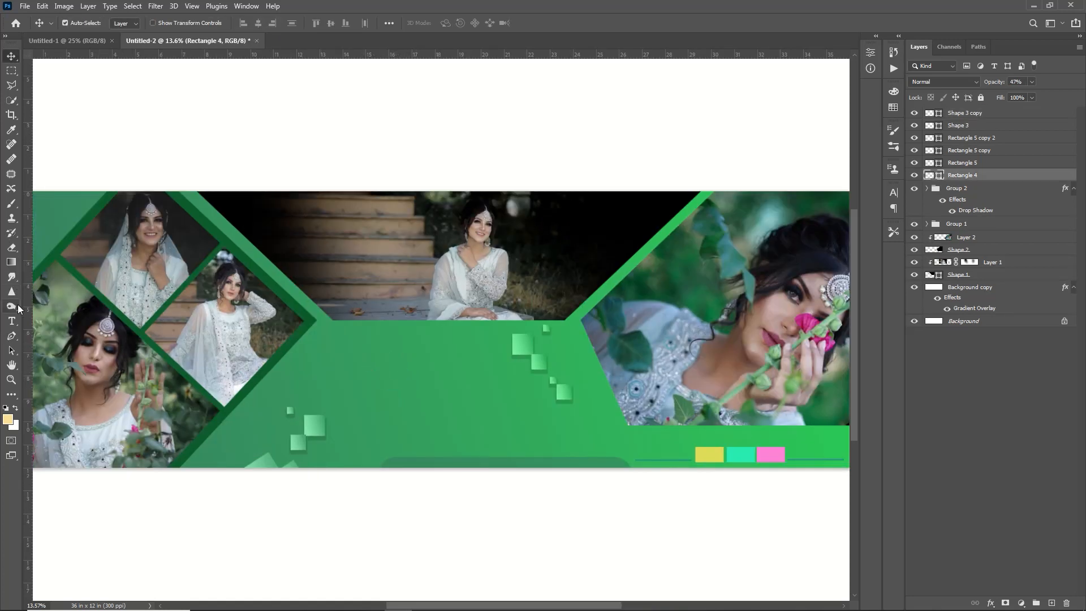
Step: Add the text BRIDE in magenta Armalite Rifle at 89 pt in the green area below the trapezoid photo
{"action": "left_click", "coordinate": [8, 325]}
{"action": "left_click", "coordinate": [351, 373]}
{"action": "type", "text": "BRIDE"}
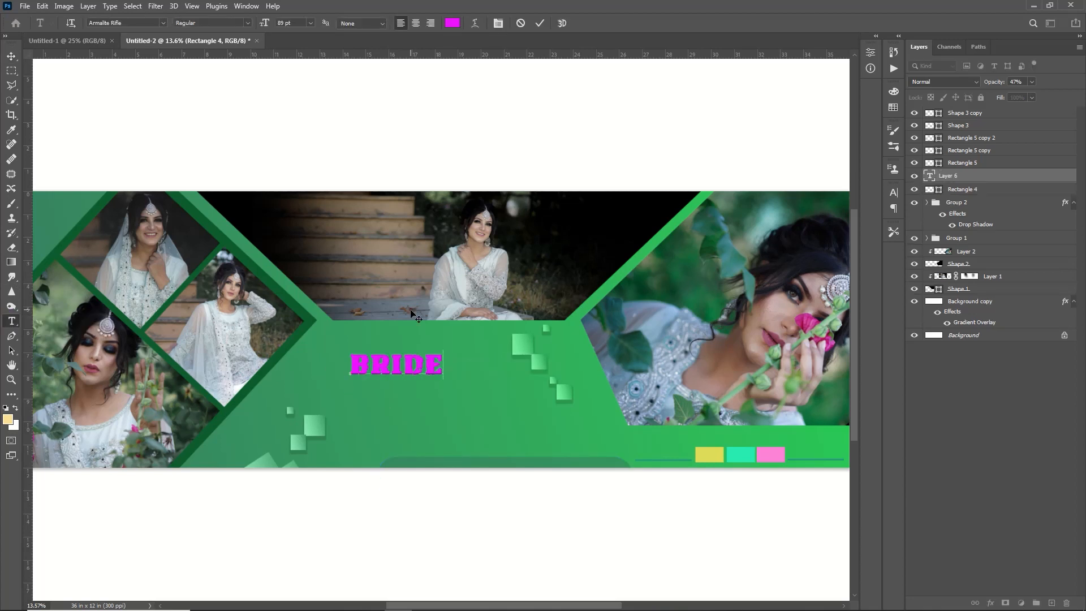
Step: Apply a Gradient Overlay to the BRIDE text, changing its light gray stop to yellow, and add a drop shadow
{"action": "double_click", "coordinate": [1054, 176]}
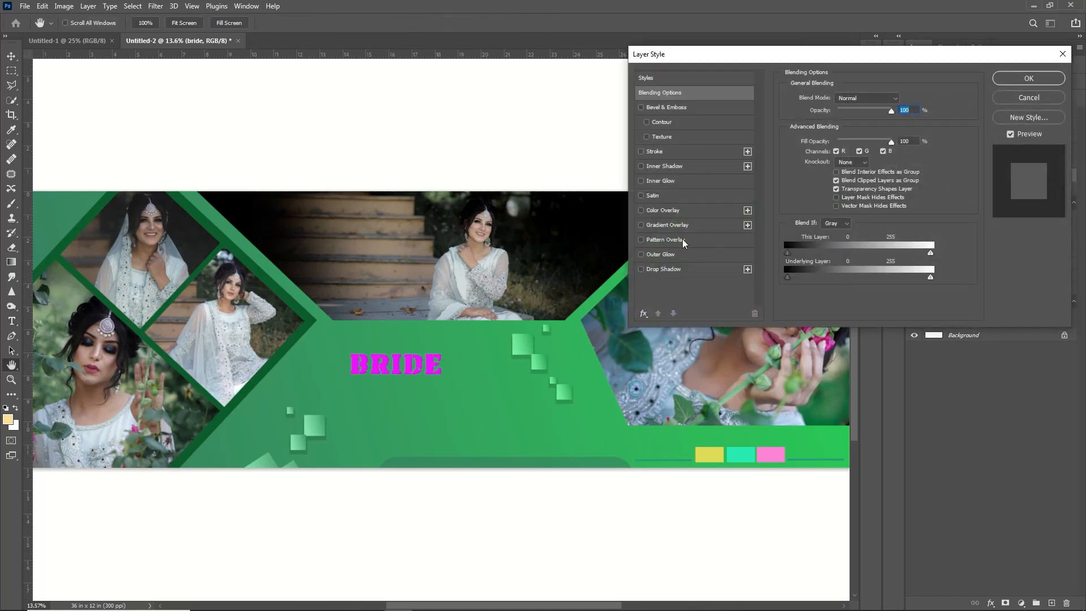
{"action": "left_click", "coordinate": [676, 226]}
{"action": "left_click", "coordinate": [838, 125]}
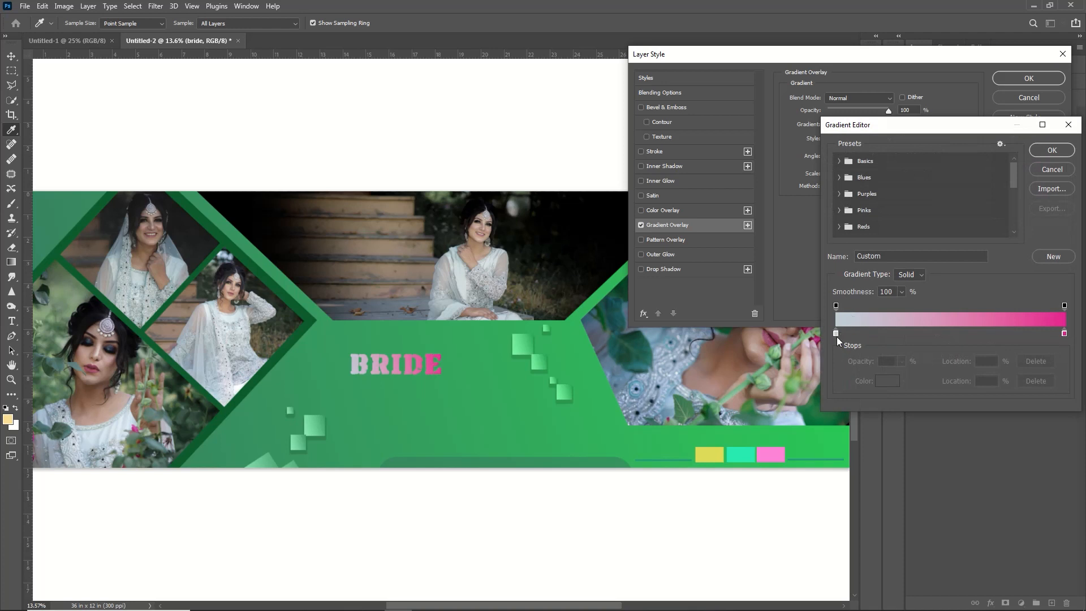
{"action": "double_click", "coordinate": [836, 333]}
{"action": "left_click", "coordinate": [697, 511]}
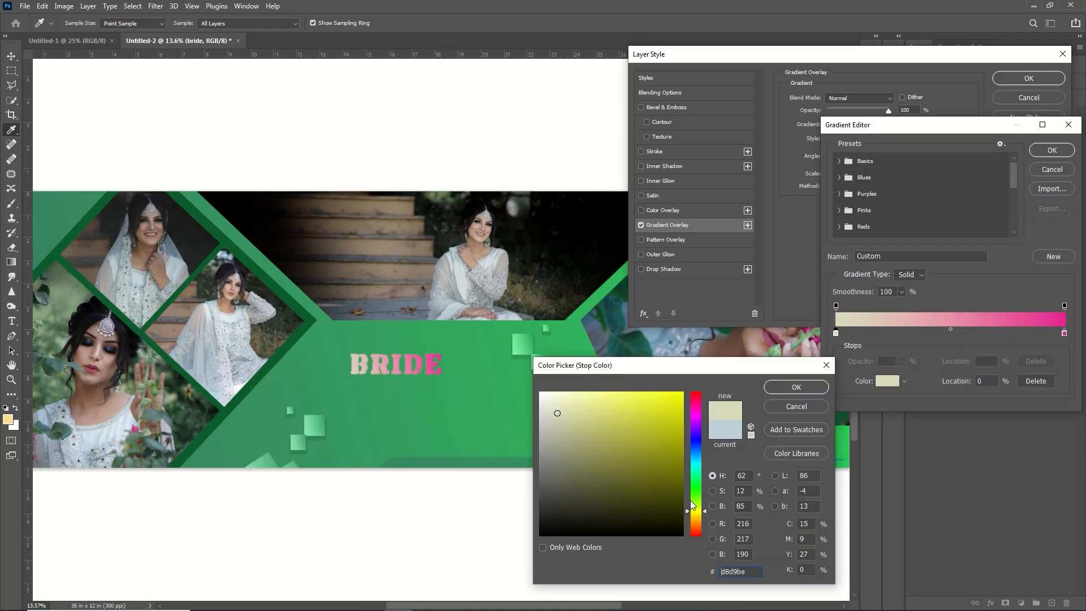
{"action": "left_click", "coordinate": [638, 400]}
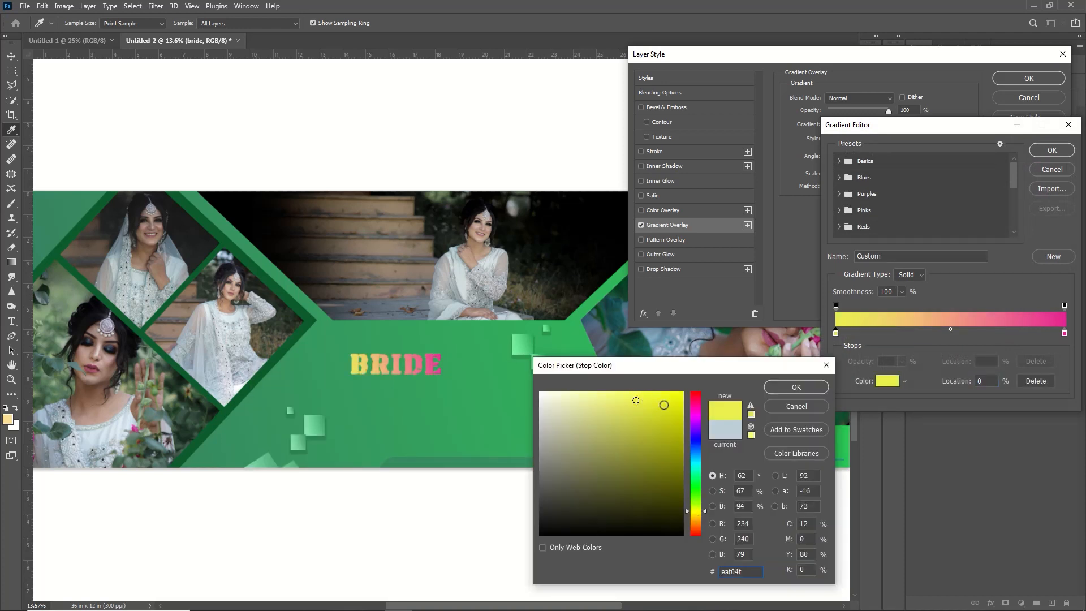
{"action": "key", "text": "Return"}
{"action": "key", "text": "Return"}
{"action": "left_click", "coordinate": [716, 271]}
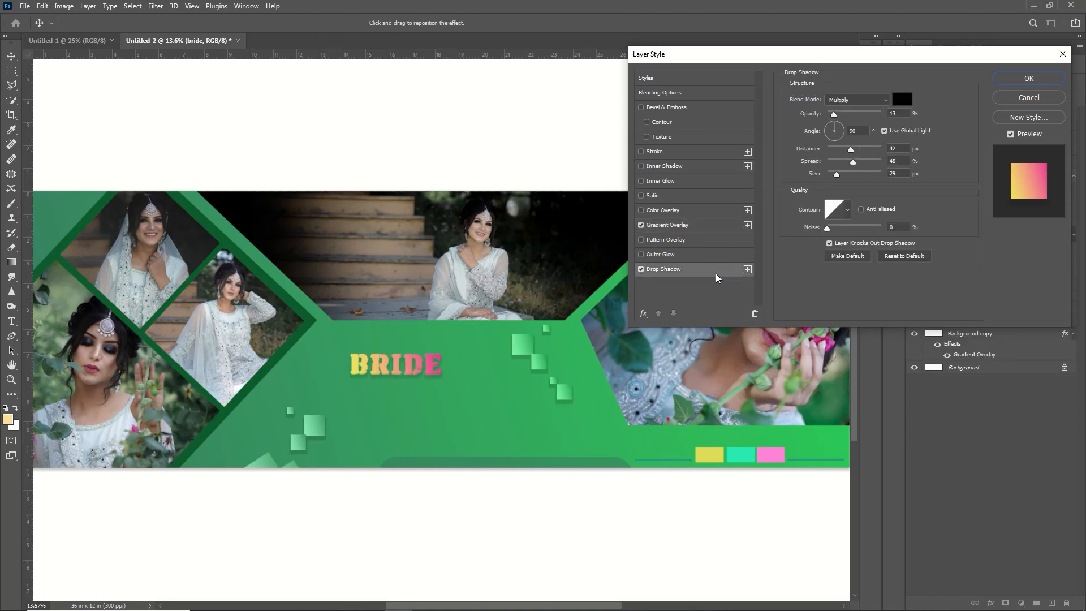
{"action": "left_click", "coordinate": [1029, 78]}
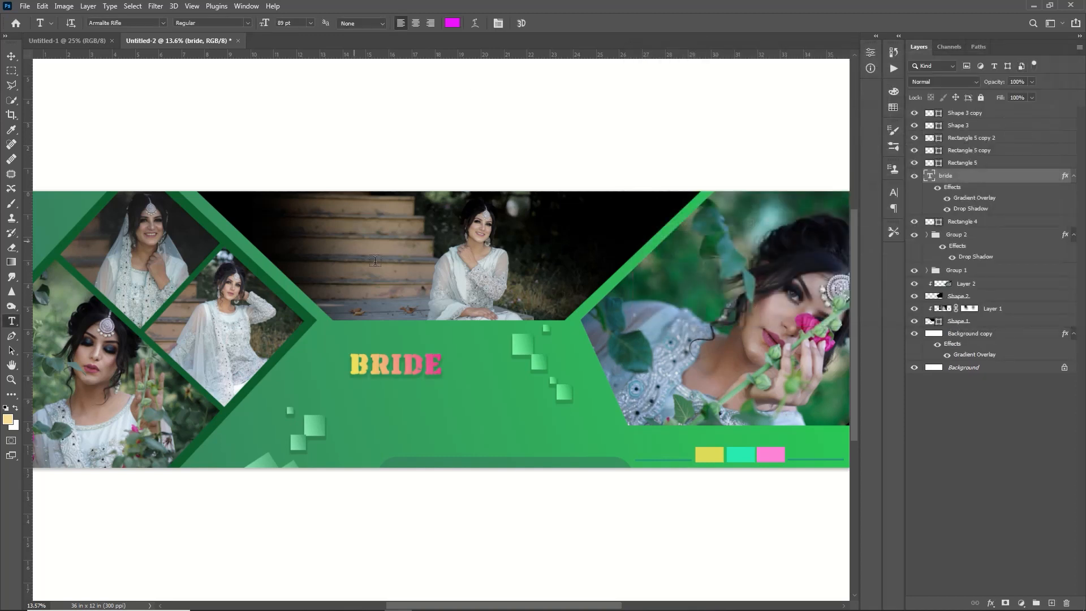
Step: Add the text "the moments of the LOVE" in Acquest Script at 47 pt just below BRIDE
{"action": "left_click", "coordinate": [416, 395]}
{"action": "left_click_drag", "start_coordinate": [264, 23], "coordinate": [246, 22]}
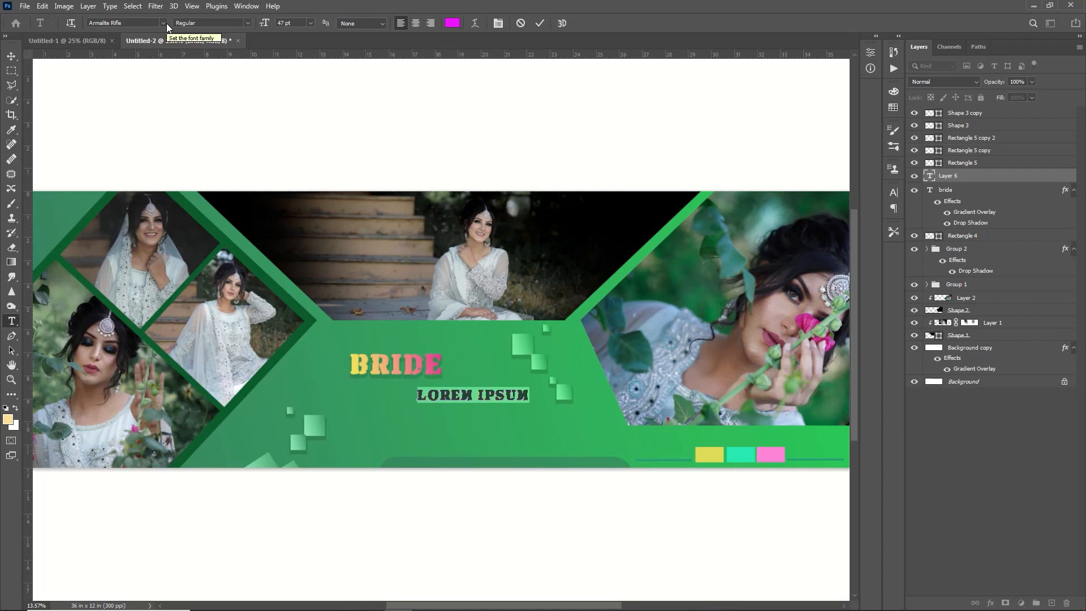
{"action": "left_click", "coordinate": [163, 23]}
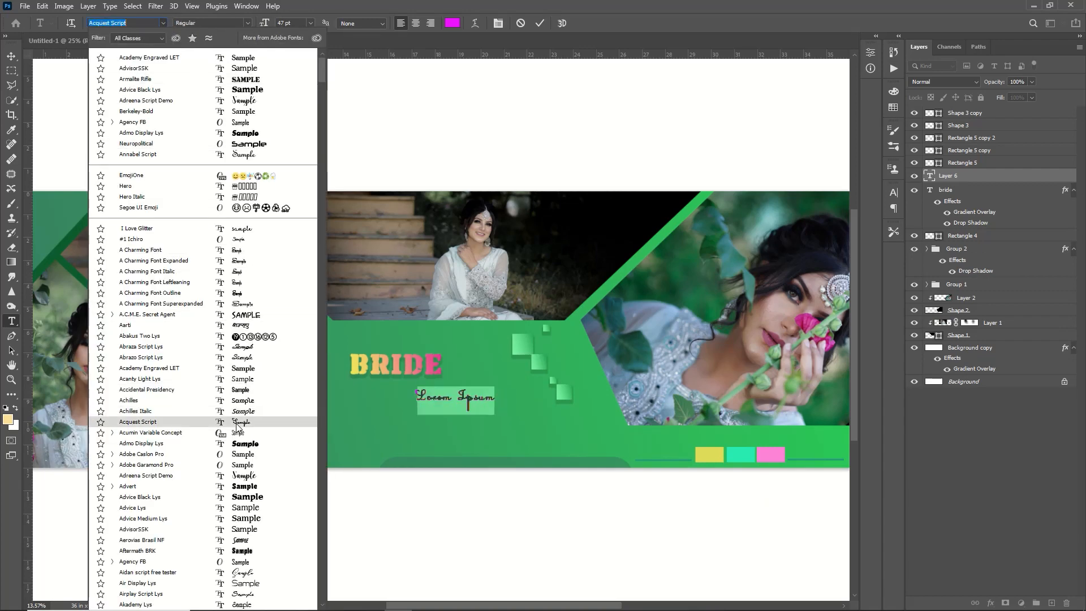
{"action": "left_click", "coordinate": [232, 422]}
{"action": "type", "text": "the moments of the LOVE"}
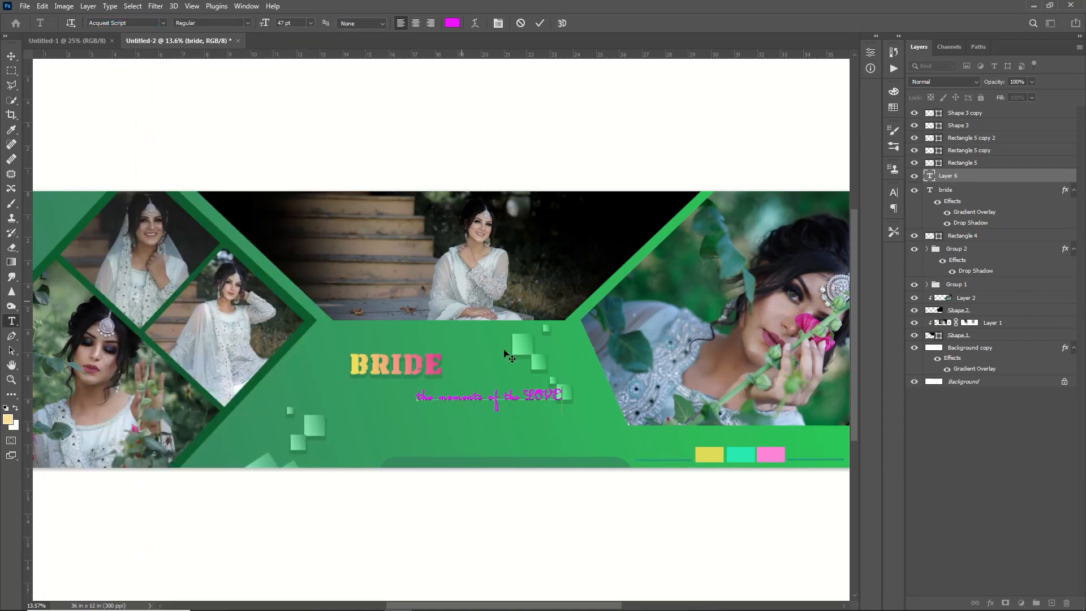
{"action": "key", "text": "ctrl+Return"}
Step: Apply a Gradient Overlay to the "the moments of the LOVE" text and set its starting color stop to orange
{"action": "key", "text": "h"}
{"action": "double_click", "coordinate": [1044, 182]}
{"action": "left_click", "coordinate": [667, 225]}
{"action": "left_click", "coordinate": [860, 124]}
{"action": "double_click", "coordinate": [836, 333]}
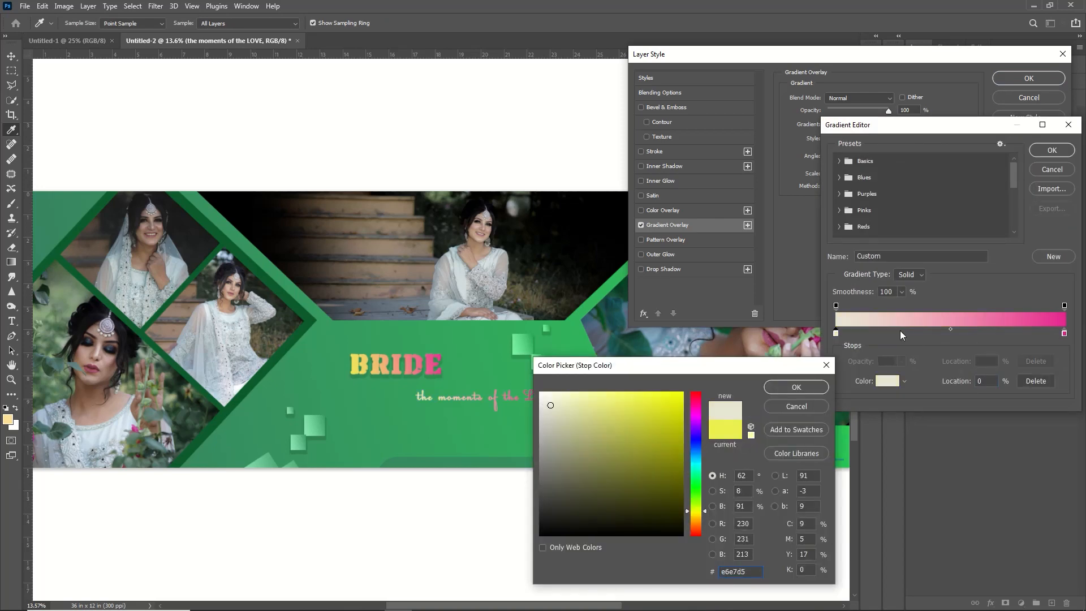
{"action": "left_click", "coordinate": [695, 455]}
{"action": "left_click", "coordinate": [678, 408]}
{"action": "left_click", "coordinate": [695, 525]}
{"action": "left_click", "coordinate": [655, 412]}
{"action": "left_click", "coordinate": [796, 387]}
Step: Set the tagline gradient's end stop to yellow, and move the tagline closer beneath BRIDE
{"action": "double_click", "coordinate": [1064, 333]}
{"action": "left_click", "coordinate": [696, 452]}
{"action": "left_click_drag", "start_coordinate": [642, 365], "coordinate": [733, 365]}
{"action": "left_click", "coordinate": [788, 508]}
{"action": "left_click", "coordinate": [888, 386]}
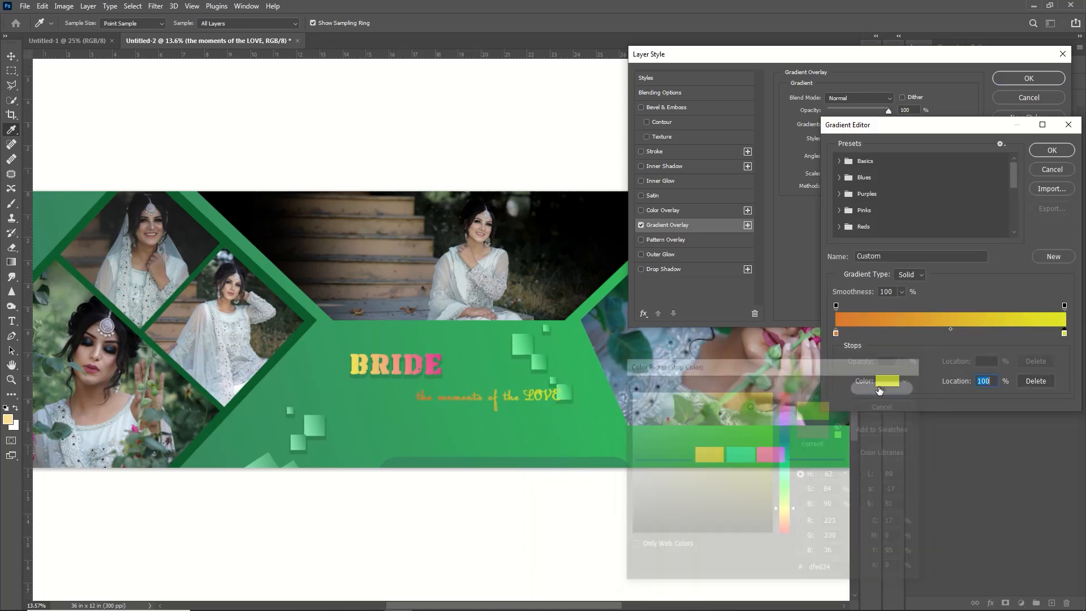
{"action": "left_click", "coordinate": [1051, 150]}
{"action": "left_click", "coordinate": [1028, 78]}
{"action": "left_click_drag", "start_coordinate": [686, 270], "coordinate": [681, 259]}
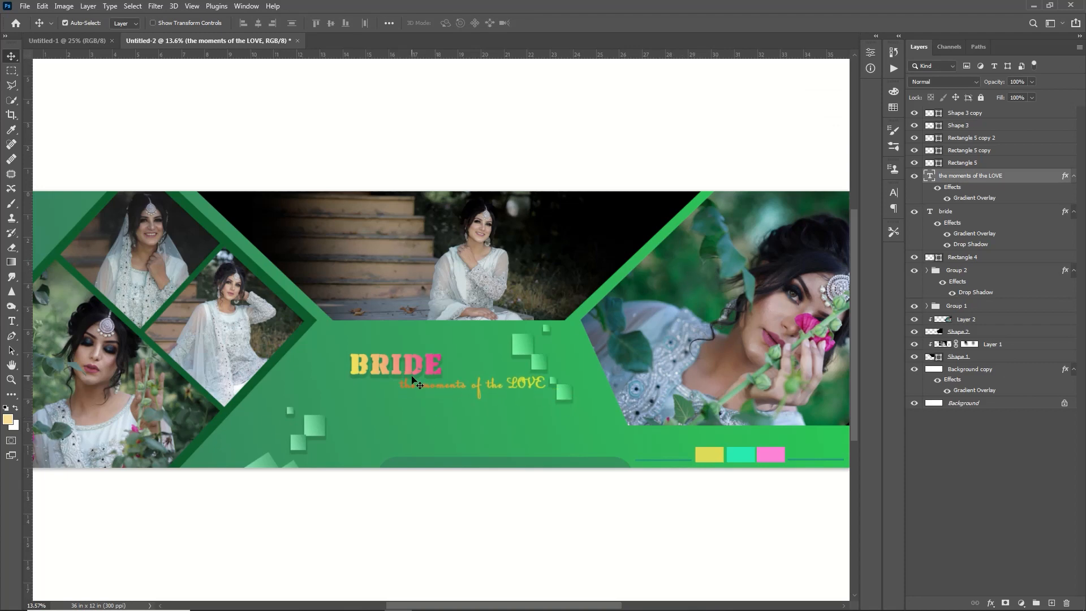
Step: Add the text "You" in the Aidan script free tester font at 71 pt below the tagline
{"action": "key", "text": "t"}
{"action": "left_click", "coordinate": [373, 411]}
{"action": "left_click", "coordinate": [163, 23]}
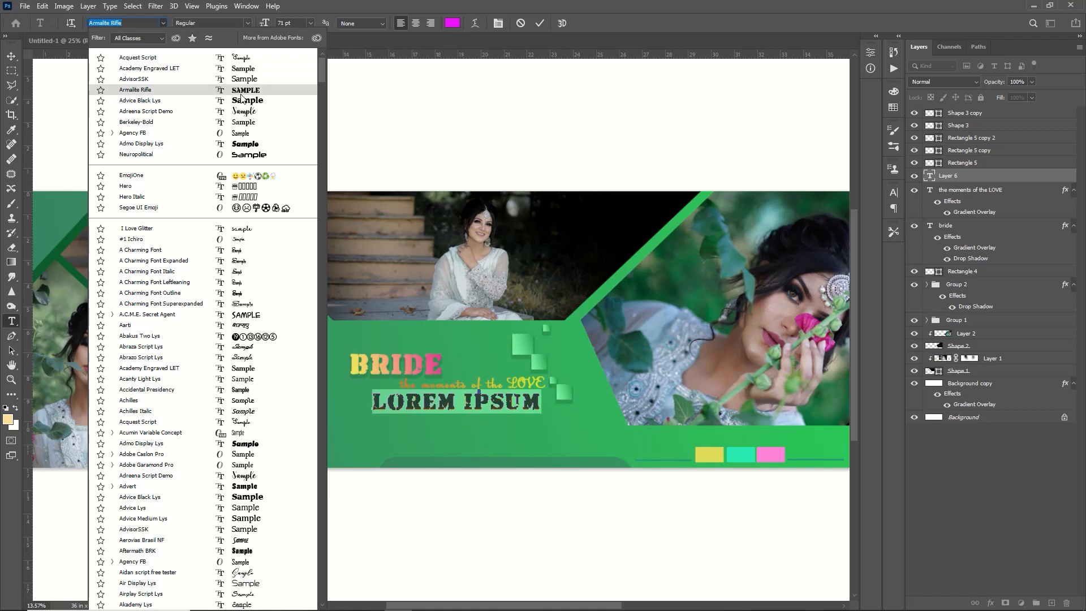
{"action": "scroll", "coordinate": [243, 599], "scroll_direction": "down", "scroll_amount": 5}
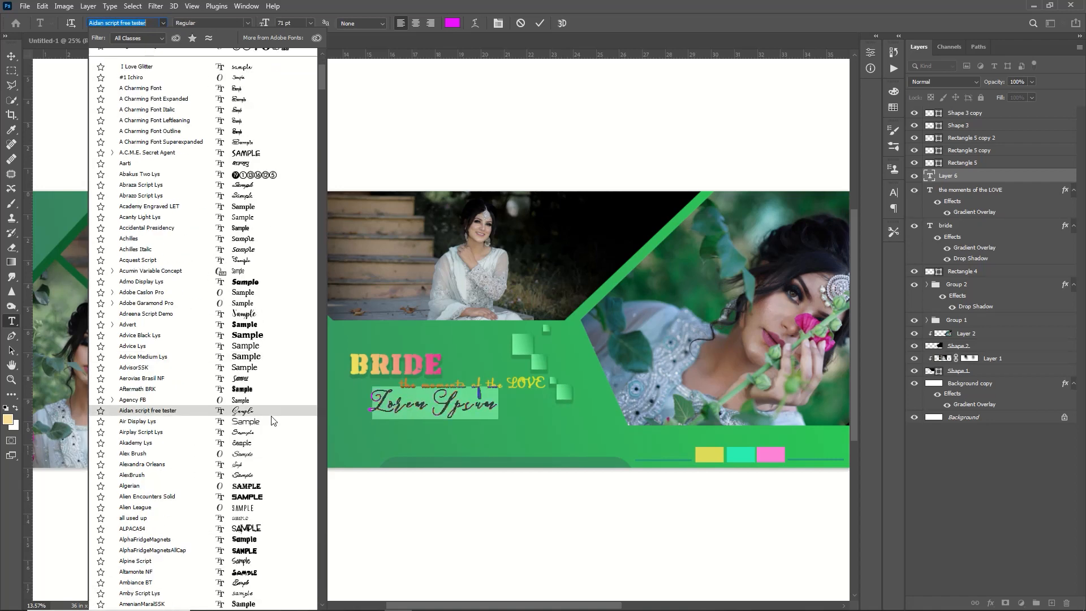
{"action": "left_click", "coordinate": [270, 413]}
{"action": "type", "text": "YOU"}
{"action": "key", "text": "BackSpace"}
{"action": "key", "text": "BackSpace"}
{"action": "key", "text": "BackSpace"}
{"action": "type", "text": "Y"}
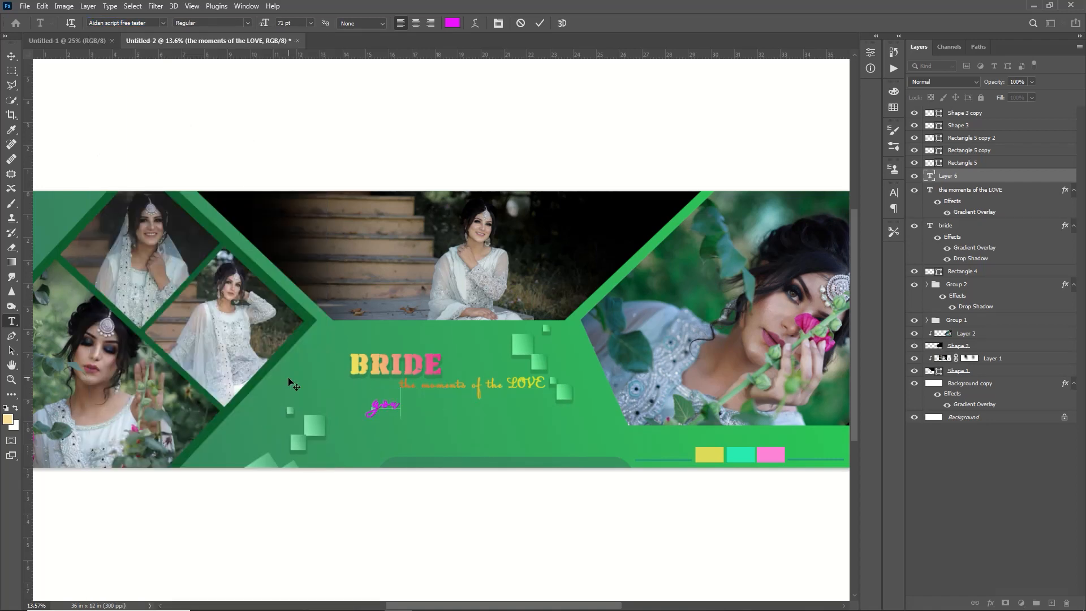
Step: Apply a Gradient Overlay to the You text and set its starting color stop to magenta
{"action": "double_click", "coordinate": [1042, 177]}
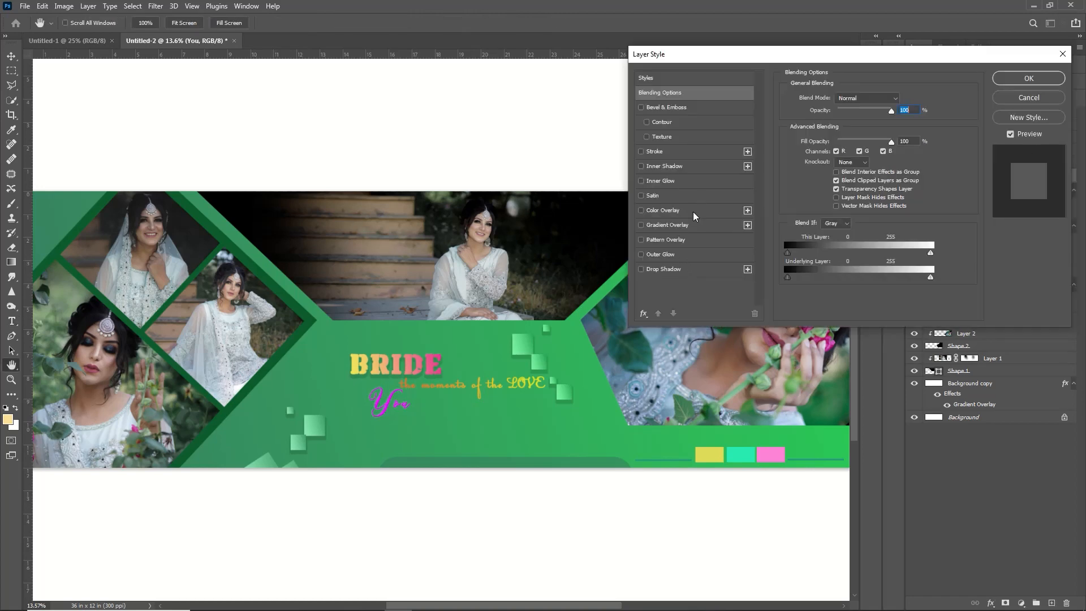
{"action": "left_click", "coordinate": [678, 225]}
{"action": "left_click", "coordinate": [852, 124]}
{"action": "double_click", "coordinate": [836, 334]}
{"action": "left_click_drag", "start_coordinate": [783, 445], "coordinate": [787, 413]}
{"action": "left_click", "coordinate": [757, 403]}
{"action": "left_click", "coordinate": [886, 385]}
Step: Set the end stop of the You text's gradient to yellow and accept the layer style
{"action": "double_click", "coordinate": [1064, 333]}
{"action": "left_click", "coordinate": [789, 464]}
{"action": "mouse_move", "coordinate": [788, 463]}
{"action": "left_mouse_down"}
{"action": "mouse_move", "coordinate": [788, 431]}
{"action": "mouse_move", "coordinate": [740, 432]}
{"action": "mouse_move", "coordinate": [738, 485]}
{"action": "left_mouse_up"}
{"action": "left_click", "coordinate": [700, 451]}
{"action": "left_click", "coordinate": [788, 509]}
{"action": "left_click_drag", "start_coordinate": [749, 421], "coordinate": [810, 365]}
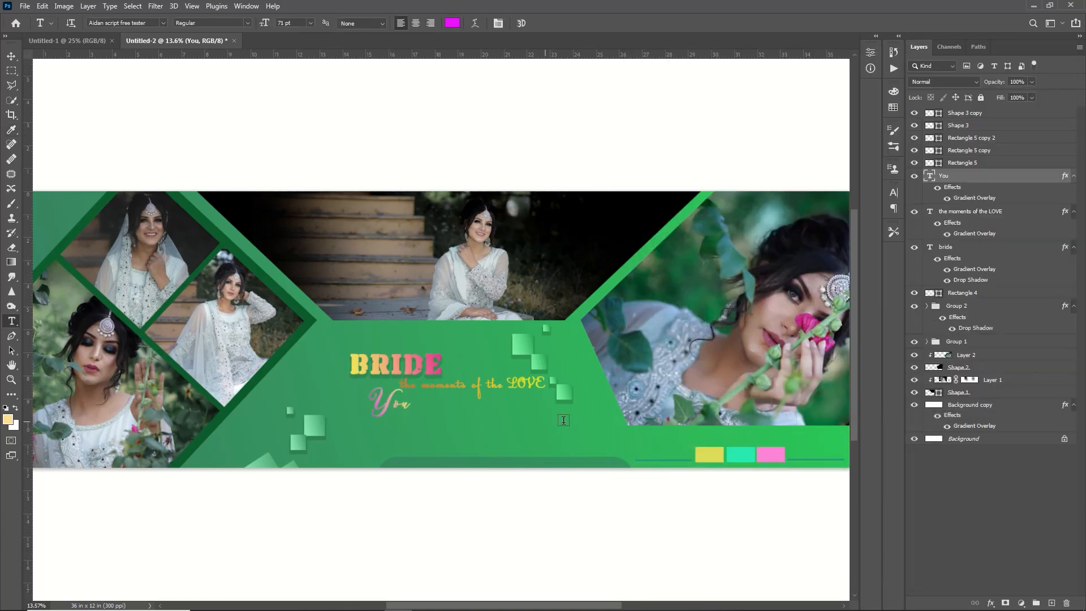
Step: Duplicate the You text, place the copy lower and to its right, and change its wording to "are not a Alone"
{"action": "key", "text": "ctrl+j"}
{"action": "left_click_drag", "start_coordinate": [414, 404], "coordinate": [452, 424]}
{"action": "double_click", "coordinate": [451, 425]}
{"action": "type", "text": "are not a Alone"}
Step: Change the font of the "are not a Alone" text to Alex Brush
{"action": "left_click_drag", "start_coordinate": [572, 427], "coordinate": [392, 424]}
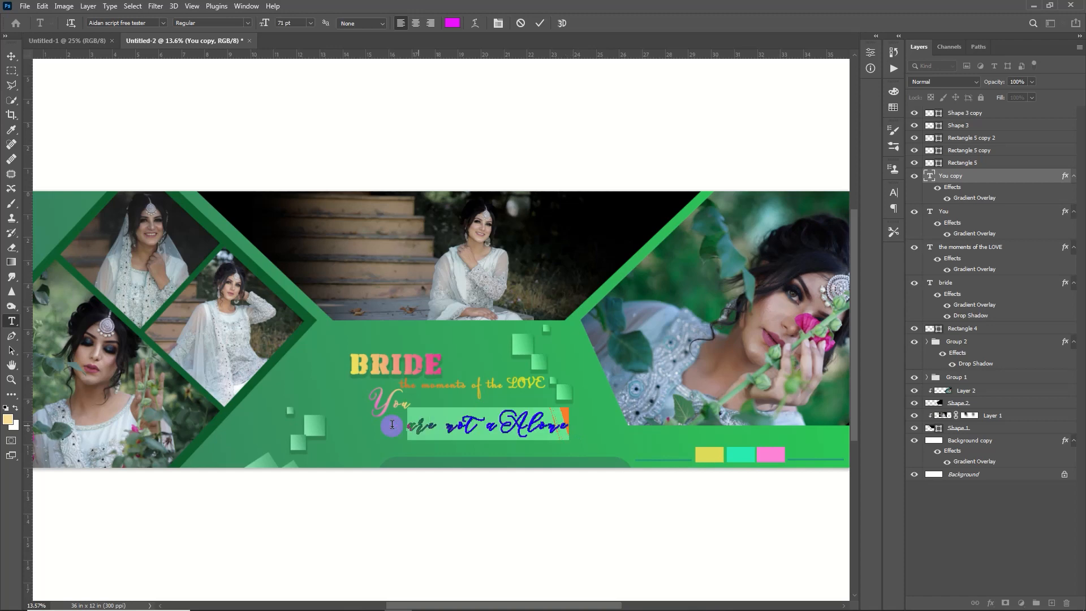
{"action": "left_click", "coordinate": [163, 22]}
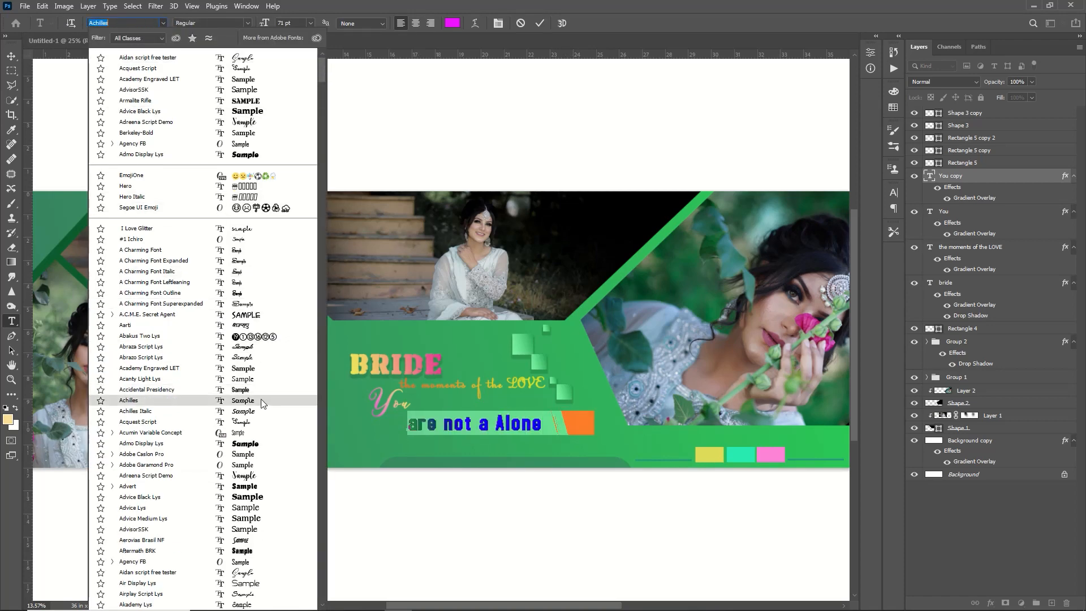
{"action": "scroll", "coordinate": [261, 404], "scroll_direction": "down", "scroll_amount": 1}
{"action": "scroll", "coordinate": [253, 510], "scroll_direction": "down", "scroll_amount": 5}
{"action": "left_click", "coordinate": [237, 425]}
{"action": "left_click", "coordinate": [539, 23]}
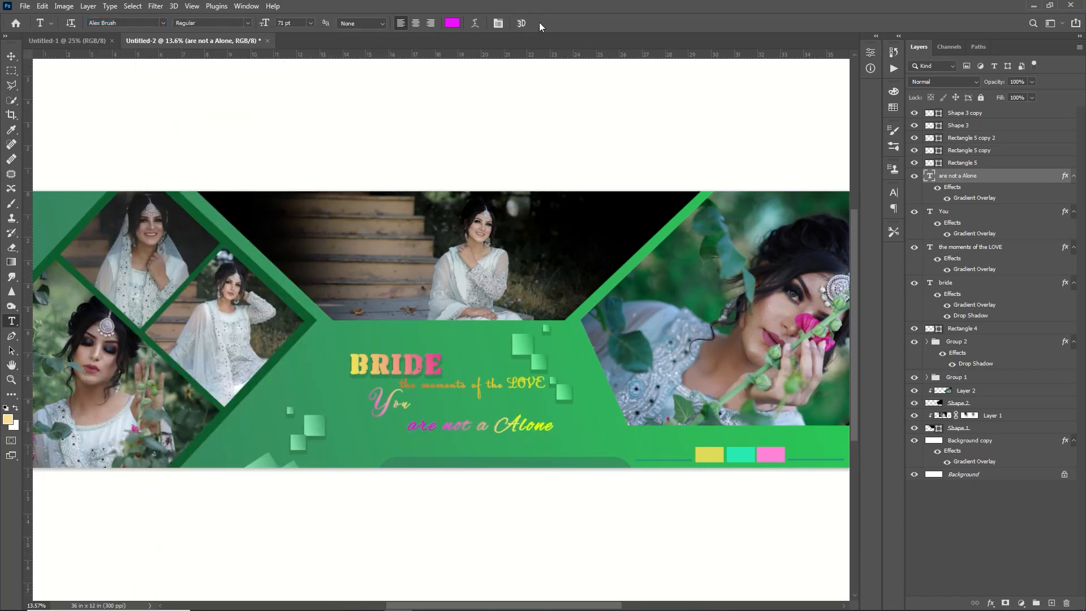
Step: Shift the You text and the tagline slightly down, and add a drop shadow to You
{"action": "key", "text": "v"}
{"action": "left_click_drag", "start_coordinate": [396, 403], "coordinate": [407, 412]}
{"action": "left_click_drag", "start_coordinate": [492, 380], "coordinate": [492, 384]}
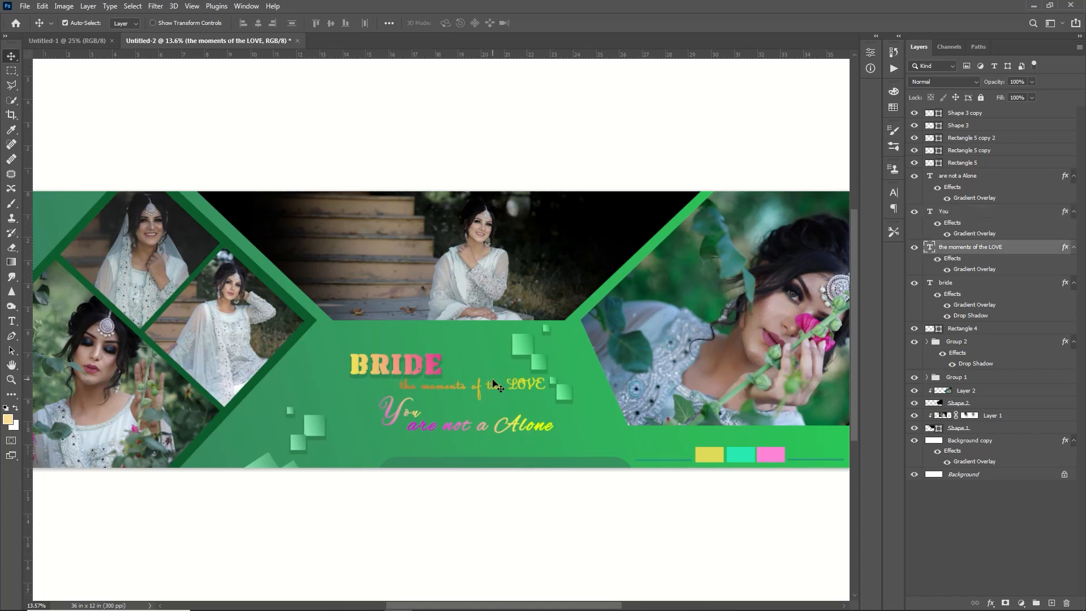
{"action": "left_click", "coordinate": [411, 421]}
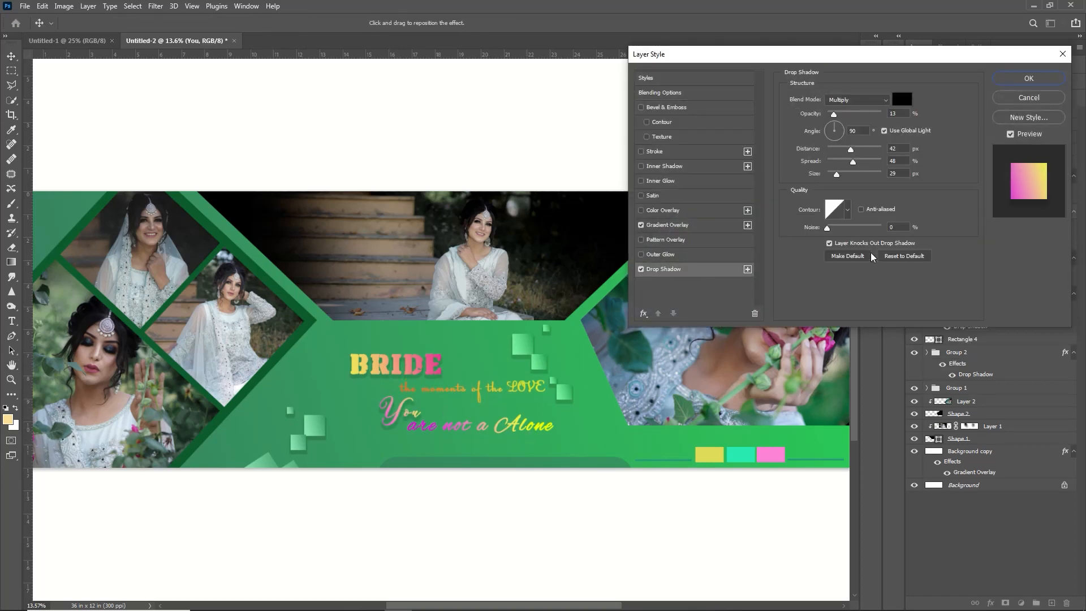
{"action": "key", "text": "Return"}
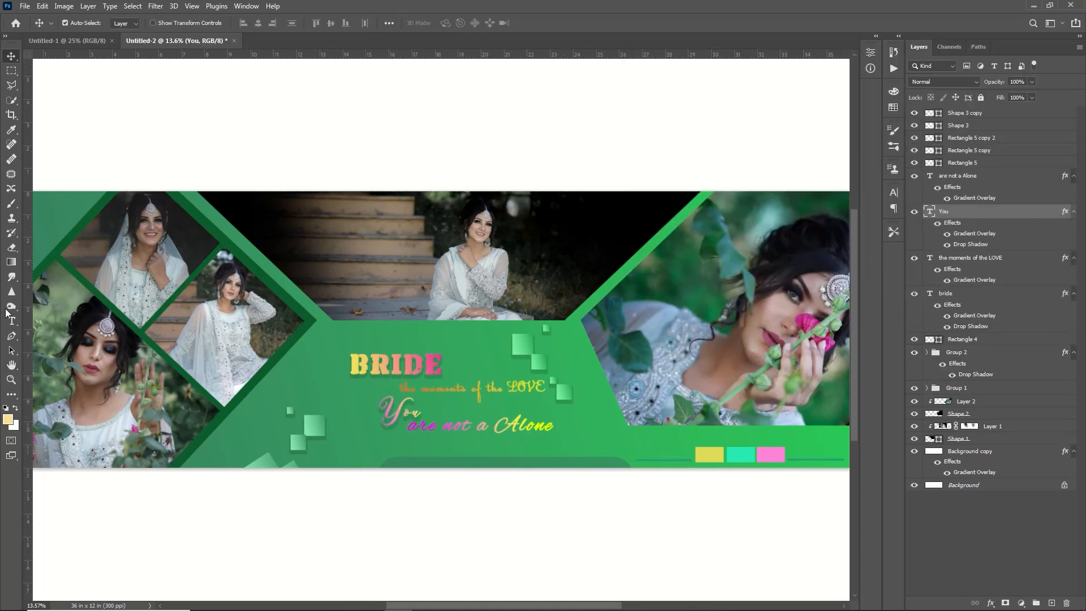
Step: Draw a rectangle about 4.57 x 1.64 in over BRIDE and move its layer directly above Background copy
{"action": "left_click", "coordinate": [11, 395]}
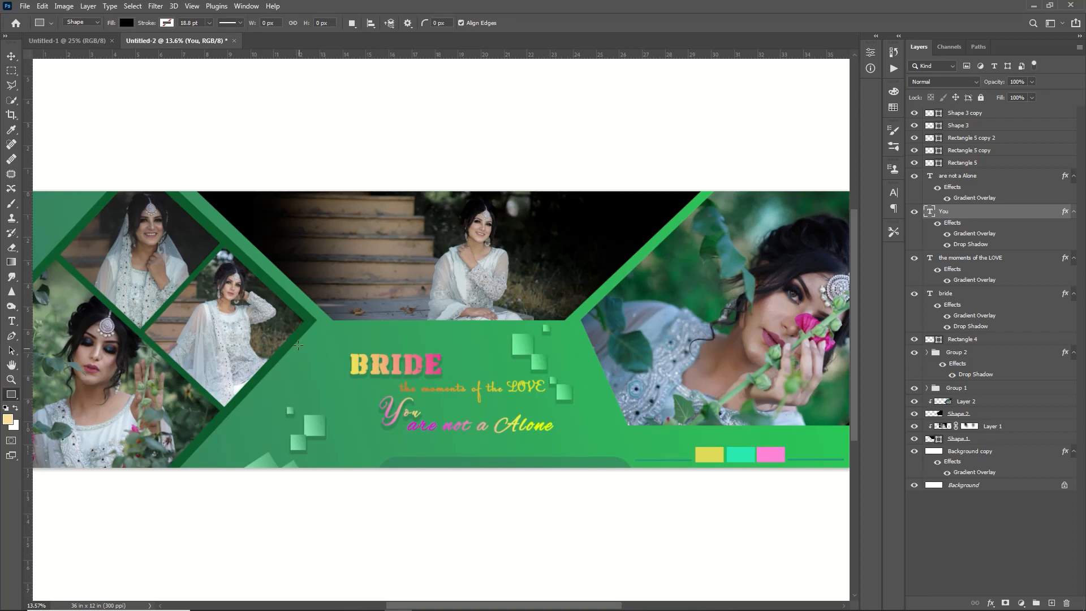
{"action": "left_click_drag", "start_coordinate": [347, 357], "coordinate": [448, 383]}
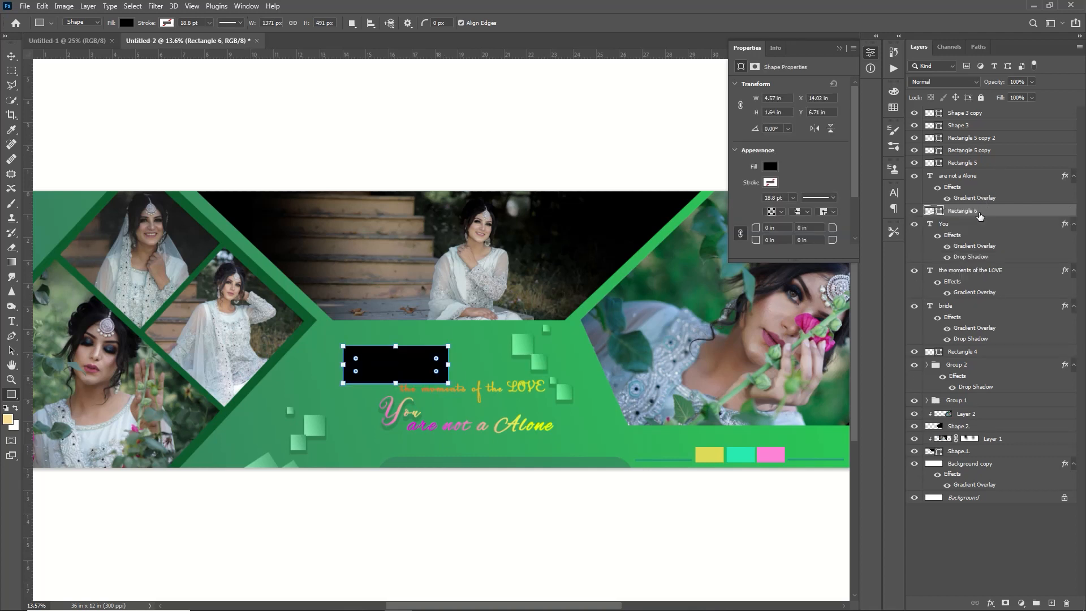
{"action": "left_click_drag", "start_coordinate": [980, 211], "coordinate": [987, 458]}
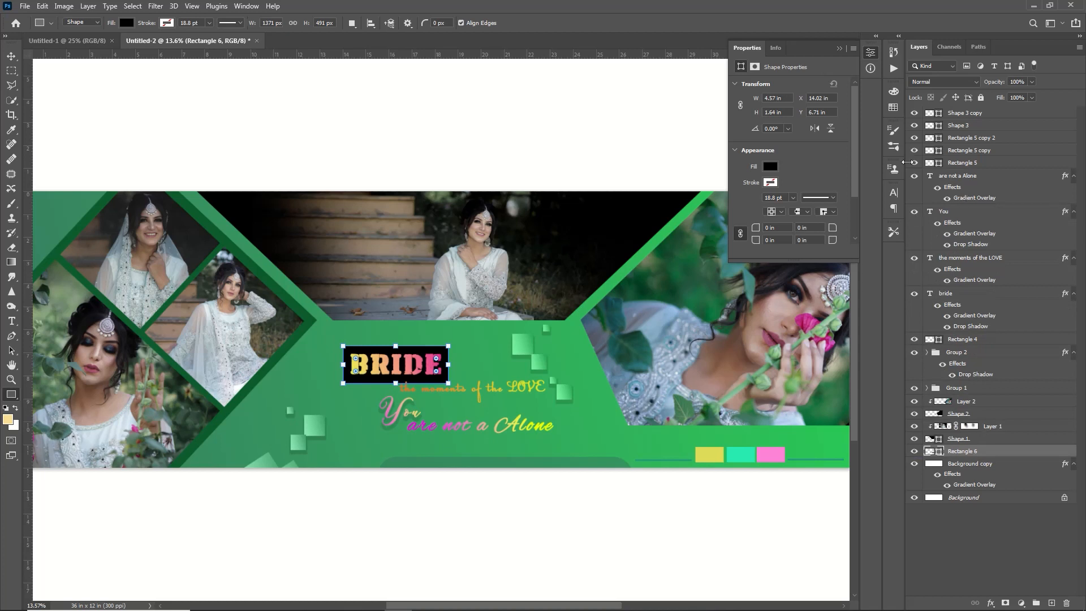
Step: Fill the rectangle behind BRIDE with bright green and set its opacity to 18%
{"action": "left_click", "coordinate": [770, 166]}
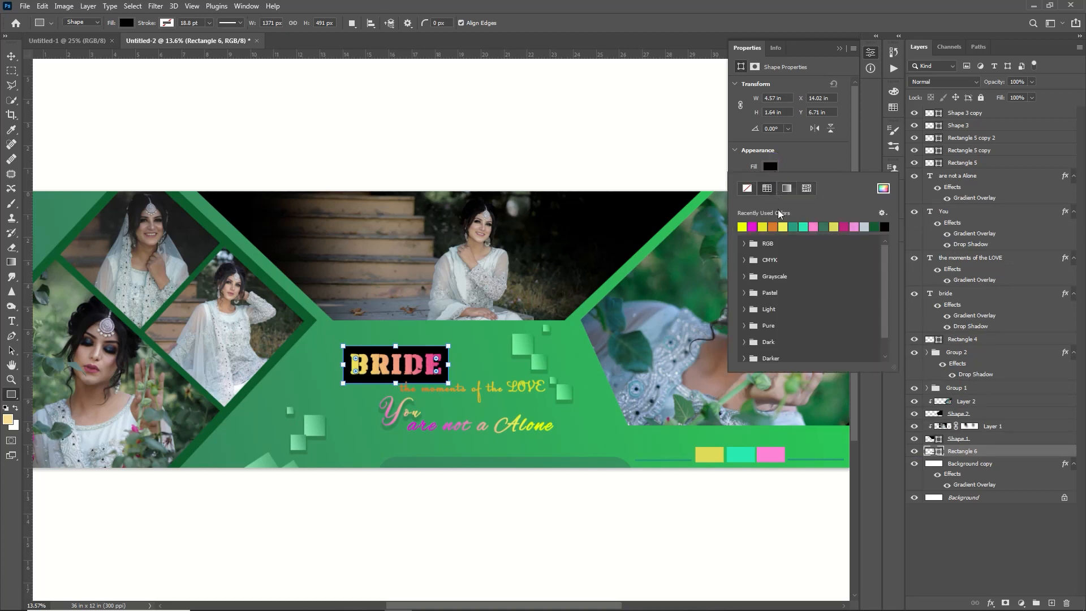
{"action": "left_click", "coordinate": [883, 188]}
{"action": "left_click_drag", "start_coordinate": [784, 449], "coordinate": [784, 497]}
{"action": "left_click", "coordinate": [880, 384]}
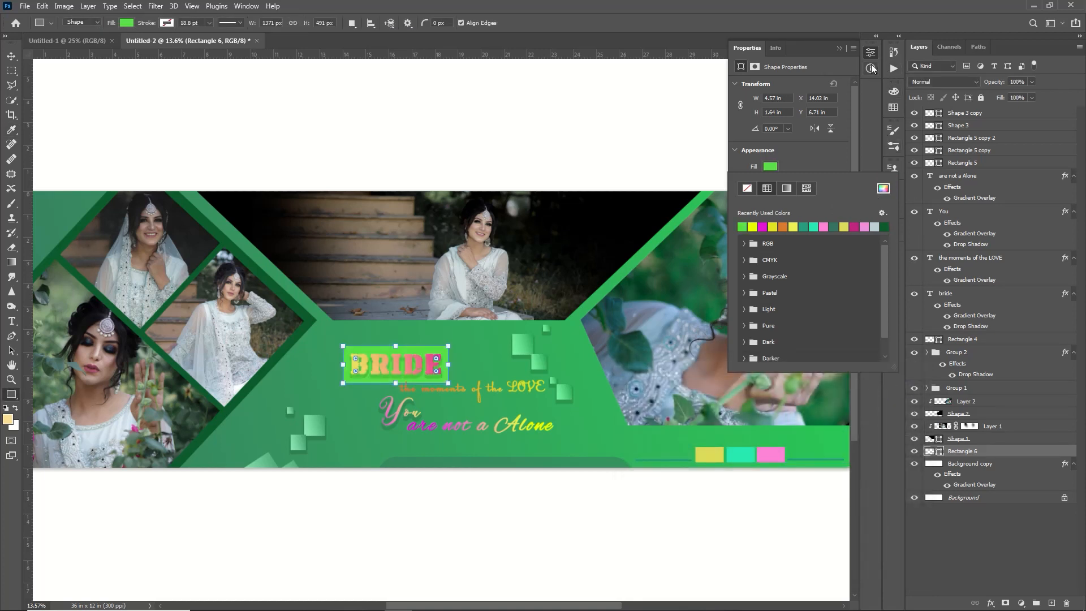
{"action": "mouse_move", "coordinate": [999, 82]}
{"action": "left_mouse_down"}
{"action": "mouse_move", "coordinate": [968, 88]}
{"action": "mouse_move", "coordinate": [989, 86]}
{"action": "left_mouse_up"}
{"action": "left_click", "coordinate": [518, 422]}
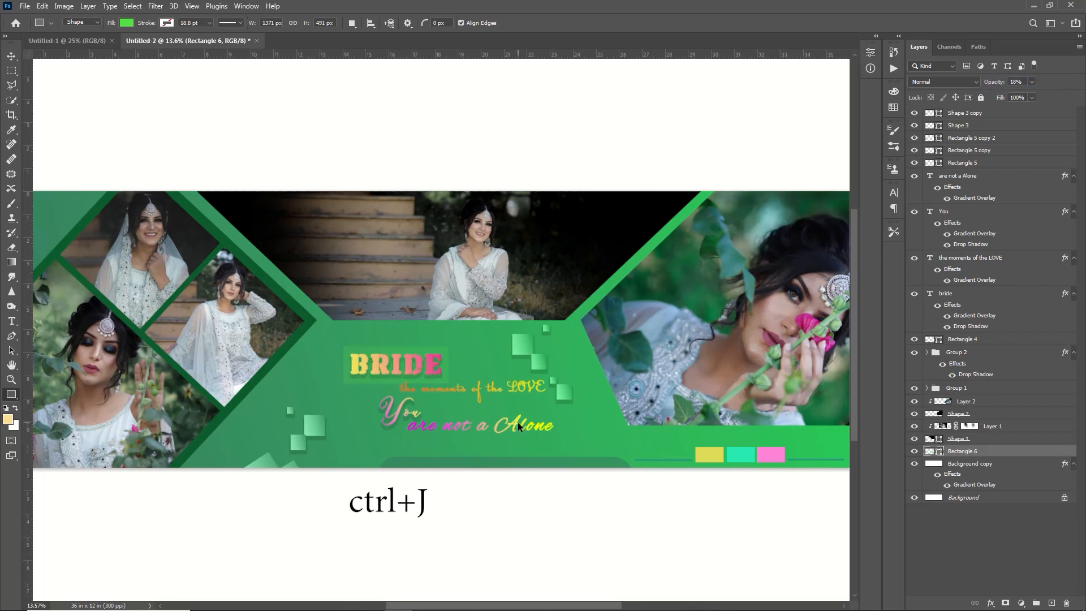
Step: Duplicate the translucent green rectangle behind "are not a Alone" and resize the copy to fit the text
{"action": "key", "text": "ctrl+j"}
{"action": "key", "text": "v"}
{"action": "left_click_drag", "start_coordinate": [376, 366], "coordinate": [456, 444]}
{"action": "key", "text": "ctrl+t"}
{"action": "left_click_drag", "start_coordinate": [508, 436], "coordinate": [486, 415]}
{"action": "key", "text": "Return"}
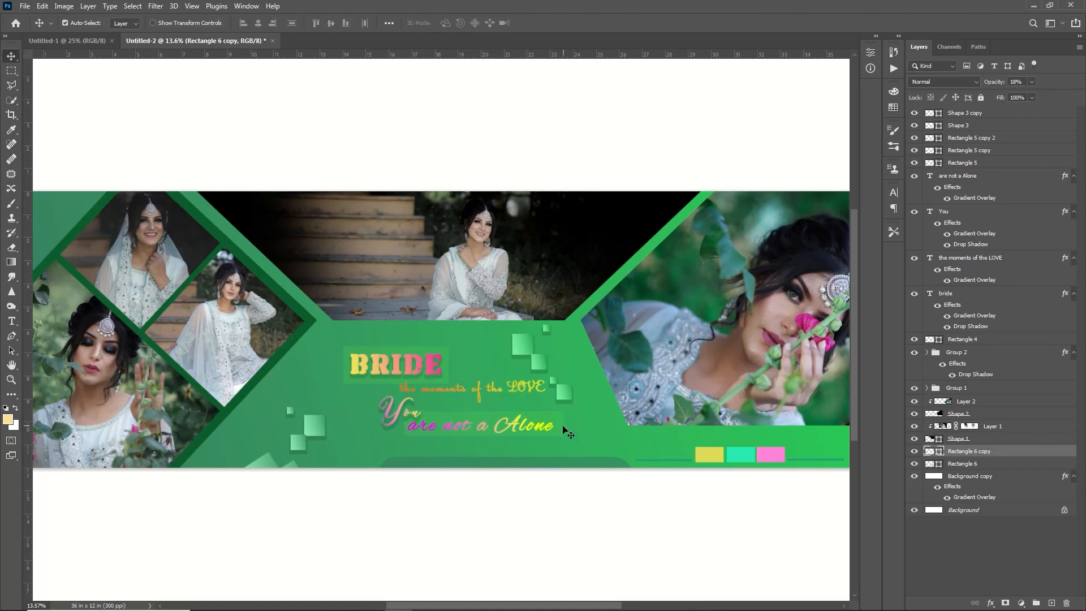
Step: Nudge the You text left and down so it lines up in front of "are not a Alone"
{"action": "left_click", "coordinate": [415, 412]}
{"action": "key", "text": "shift+Left"}
{"action": "key", "text": "shift+Left"}
{"action": "key", "text": "shift+Left"}
{"action": "key", "text": "shift+Left"}
{"action": "key", "text": "shift+Left"}
{"action": "key", "text": "shift+Left"}
{"action": "key", "text": "shift+Left"}
{"action": "key", "text": "shift+Left"}
{"action": "key", "text": "shift+Left"}
{"action": "key", "text": "shift+Left"}
{"action": "key", "text": "shift+Left"}
{"action": "key", "text": "shift+Left"}
{"action": "key", "text": "shift+Left"}
{"action": "key", "text": "shift+Left"}
{"action": "key", "text": "shift+Left"}
{"action": "key", "text": "shift+Left"}
{"action": "key", "text": "shift+Left"}
{"action": "key", "text": "shift+Left"}
{"action": "key", "text": "shift+Left"}
{"action": "key", "text": "shift+Left"}
{"action": "key", "text": "shift+Down"}
{"action": "key", "text": "shift+Down"}
{"action": "key", "text": "shift+Down"}
{"action": "key", "text": "shift+Down"}
{"action": "key", "text": "shift+Down"}
{"action": "key", "text": "shift+Down"}
{"action": "key", "text": "shift+Down"}
{"action": "key", "text": "shift+Down"}
{"action": "key", "text": "shift+Down"}
{"action": "key", "text": "shift+Down"}
{"action": "key", "text": "shift+Down"}
{"action": "key", "text": "shift+Down"}
{"action": "key", "text": "shift+Down"}
{"action": "key", "text": "shift+Down"}
{"action": "key", "text": "shift+Down"}
{"action": "key", "text": "shift+Down"}
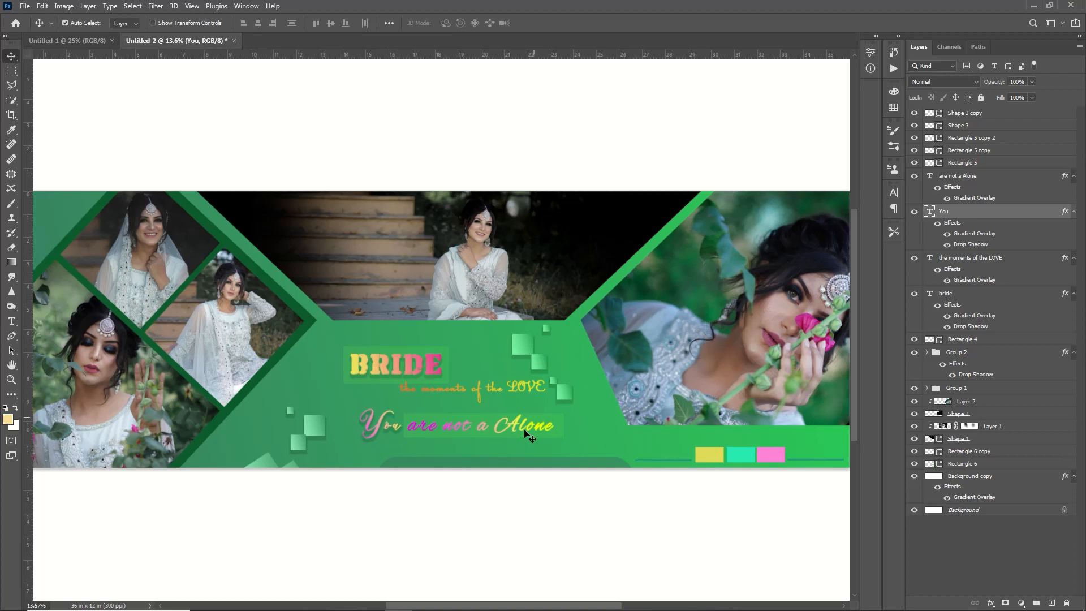
Step: Place a copy of the green rectangle, narrowed to about 3.55 in, behind "of the LOVE" and shift the tagline slightly down
{"action": "left_click", "coordinate": [446, 365]}
{"action": "key", "text": "ctrl+j"}
{"action": "left_click", "coordinate": [446, 385]}
{"action": "left_click_drag", "start_coordinate": [444, 354], "coordinate": [542, 389]}
{"action": "key", "text": "ctrl+t"}
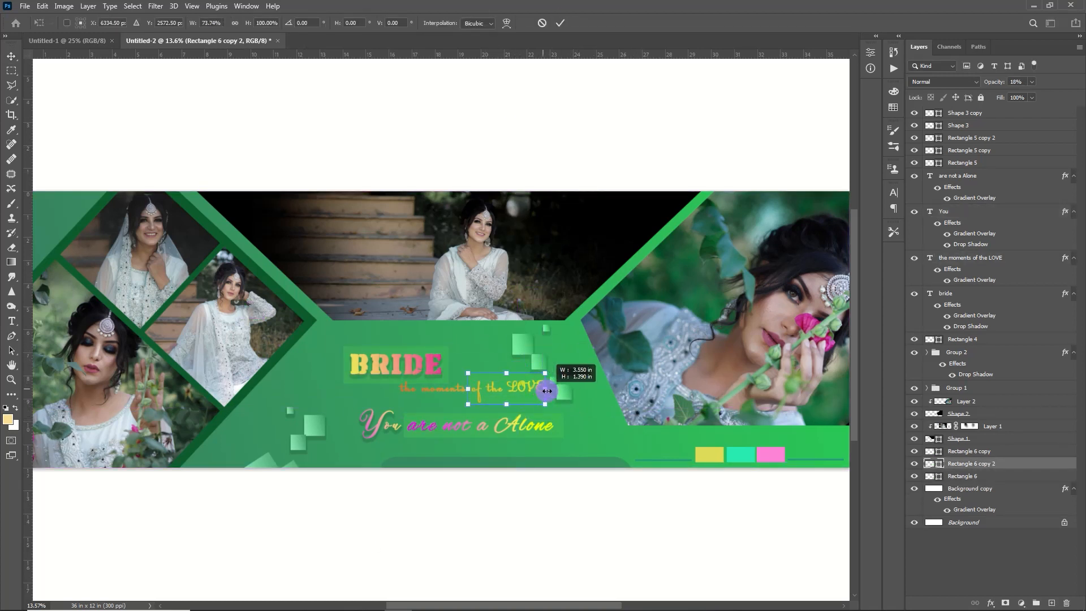
{"action": "key", "text": "Return"}
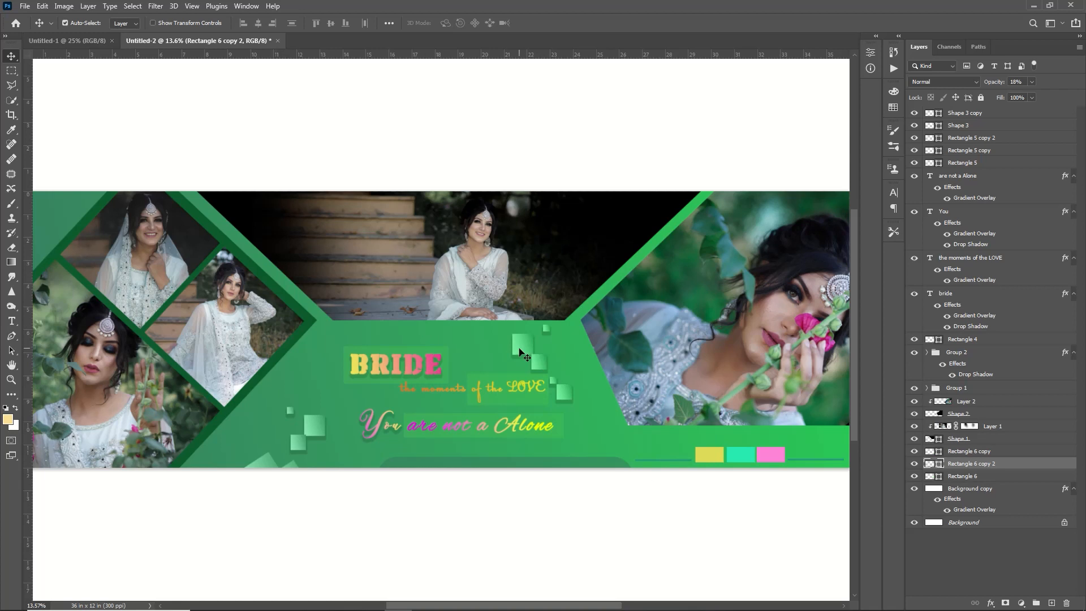
{"action": "left_click_drag", "start_coordinate": [478, 411], "coordinate": [479, 417]}
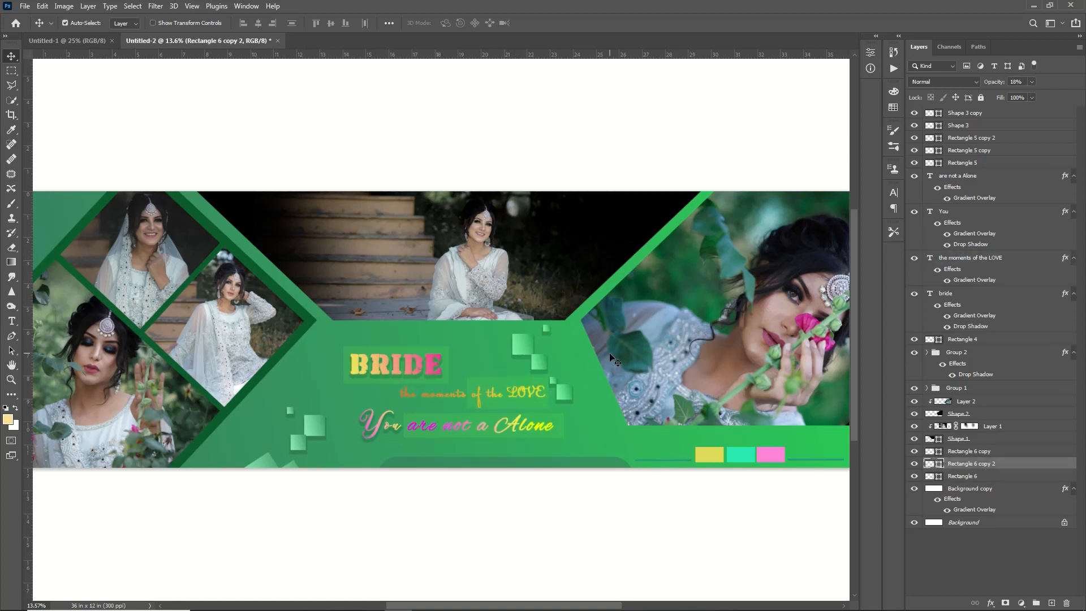
Step: Draw a green triangle with the Pen tool covering the album's top-left corner, along the diamond photo's edge
{"action": "key", "text": "ctrl+minus"}
{"action": "left_click", "coordinate": [11, 336]}
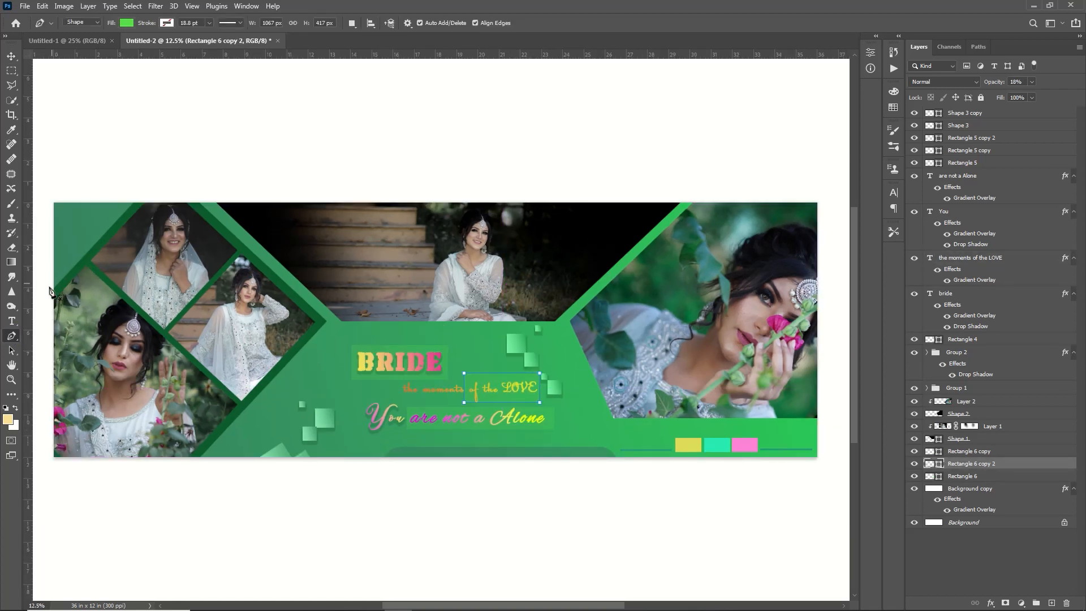
{"action": "left_click", "coordinate": [49, 287]}
{"action": "left_click", "coordinate": [136, 194]}
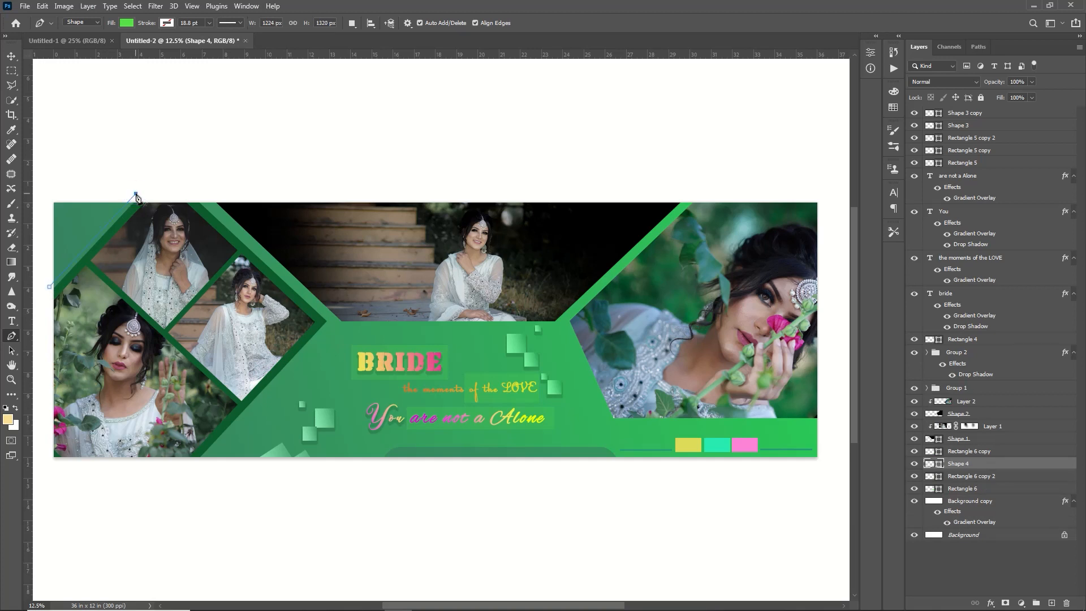
{"action": "left_click", "coordinate": [46, 194]}
{"action": "left_click", "coordinate": [49, 288]}
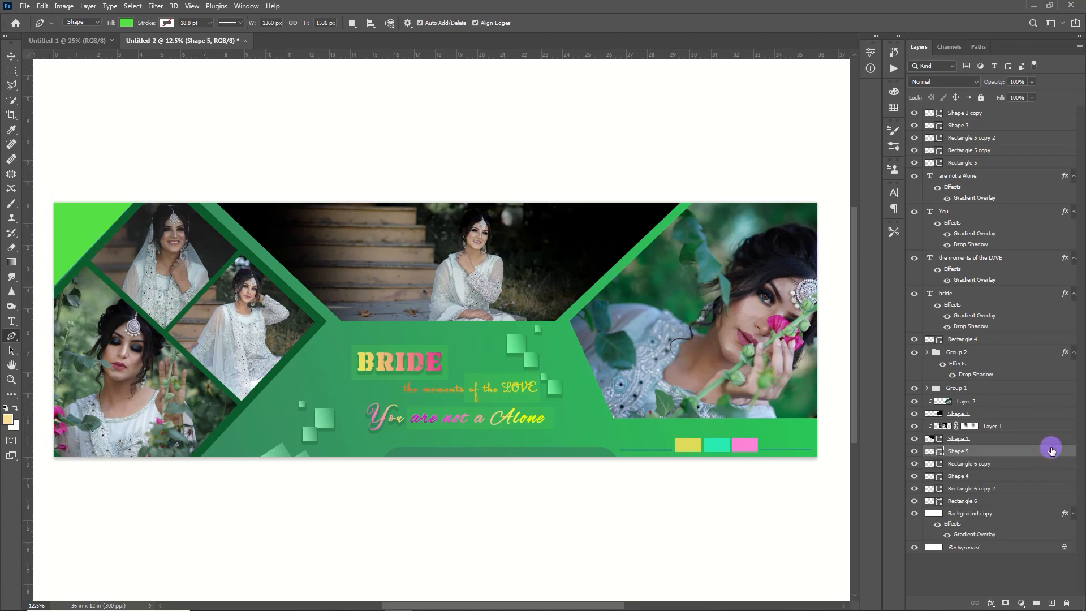
Step: Apply a Gradient Overlay with the Green_16 preset to the corner triangle and lower the layer's opacity
{"action": "double_click", "coordinate": [1049, 448]}
{"action": "left_click", "coordinate": [688, 226]}
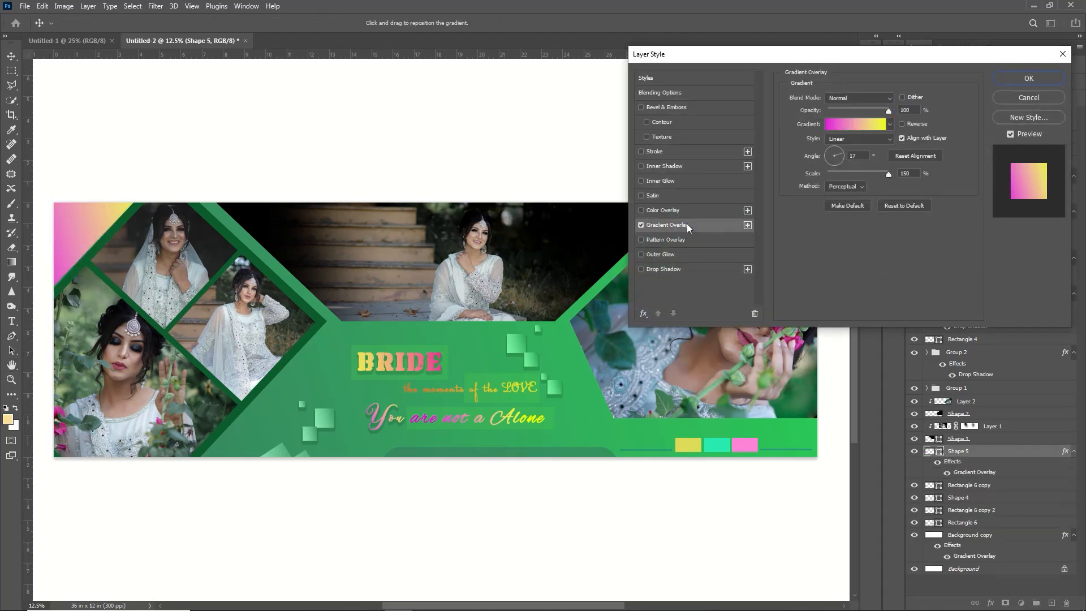
{"action": "left_click", "coordinate": [850, 125]}
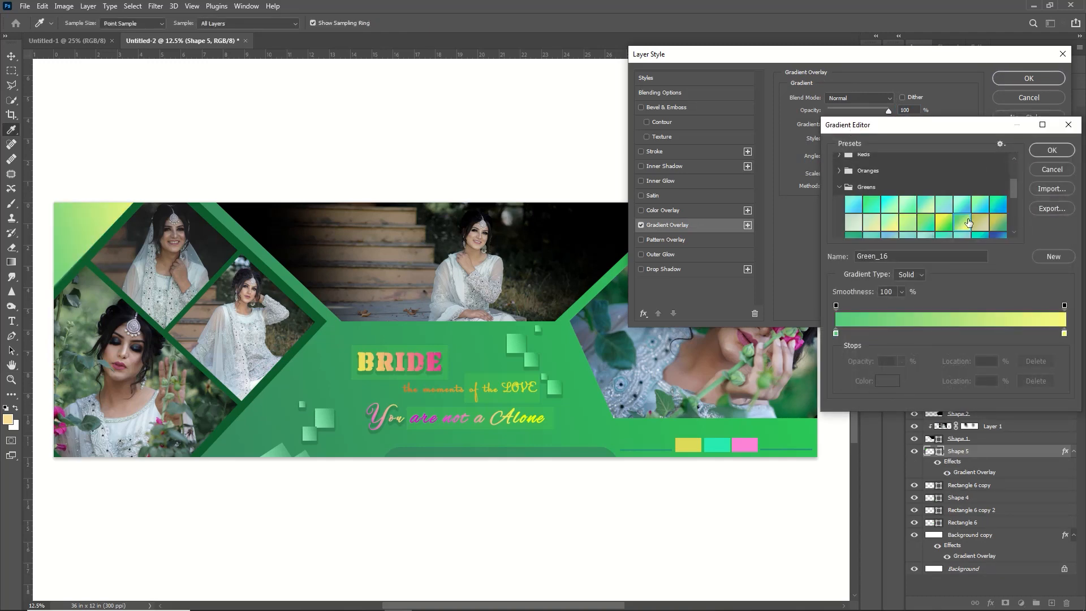
{"action": "left_click", "coordinate": [1051, 150]}
{"action": "left_click", "coordinate": [1026, 78]}
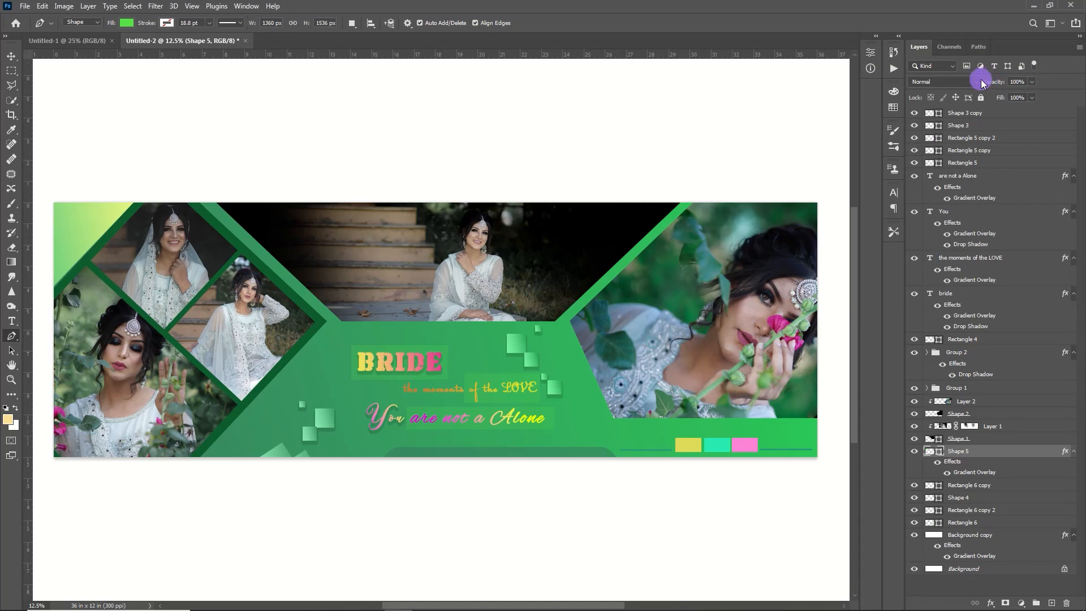
{"action": "left_click_drag", "start_coordinate": [998, 82], "coordinate": [982, 82]}
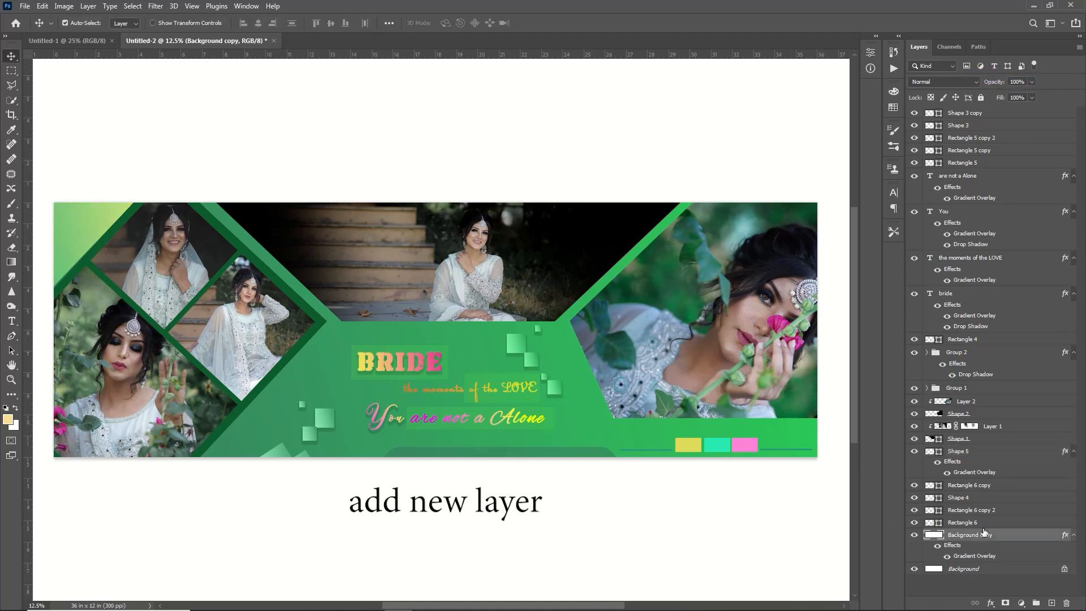
Step: Add a new layer above the background gradient copy and set the Brush to Soft Round, 2400 px, at 14% opacity
{"action": "left_click", "coordinate": [1052, 603]}
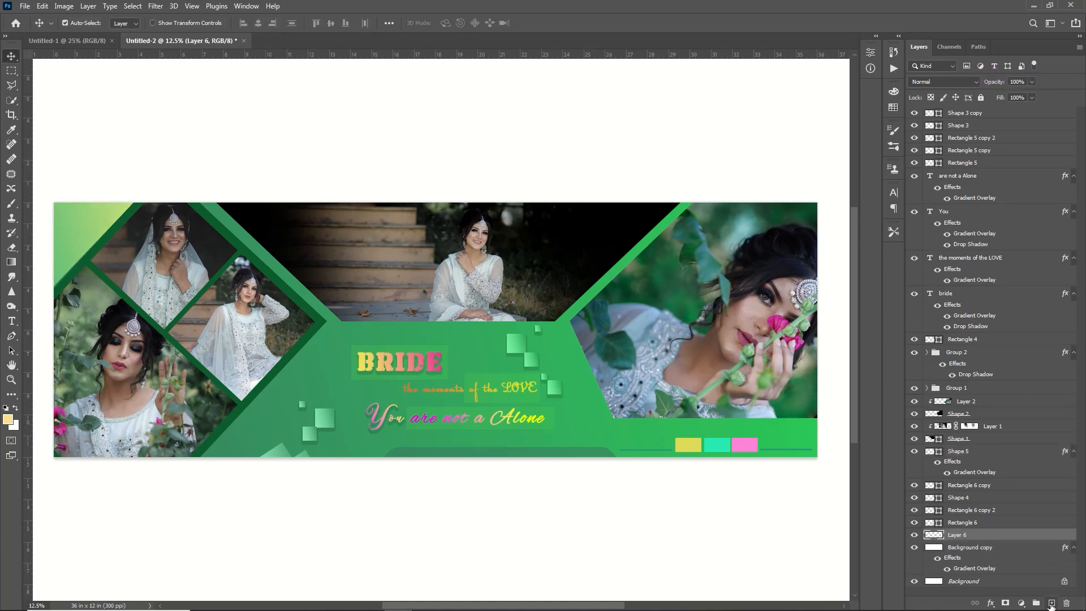
{"action": "left_click", "coordinate": [12, 203]}
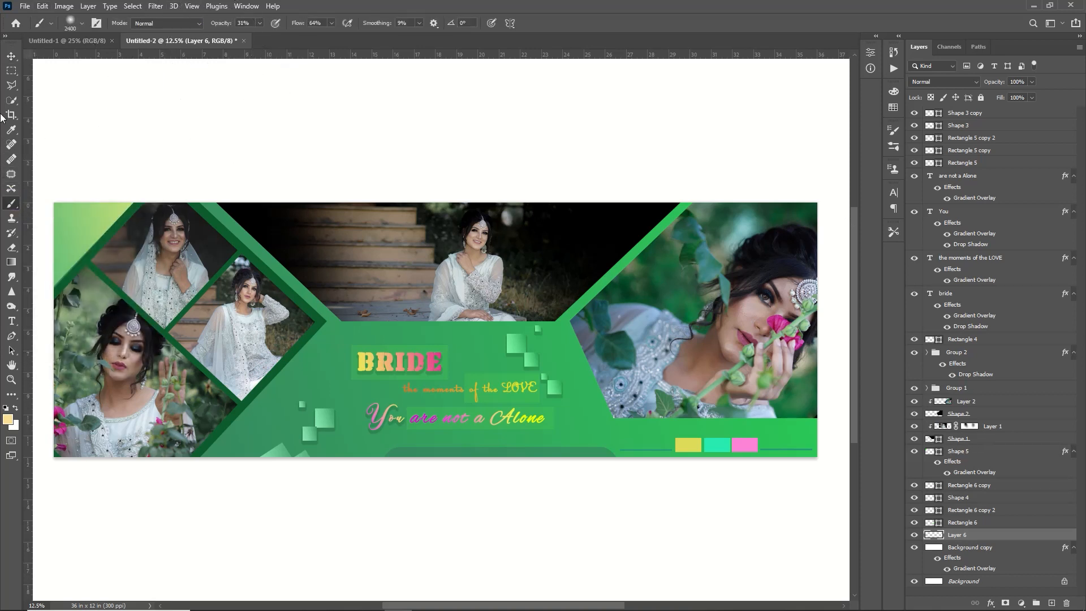
{"action": "left_click", "coordinate": [81, 23]}
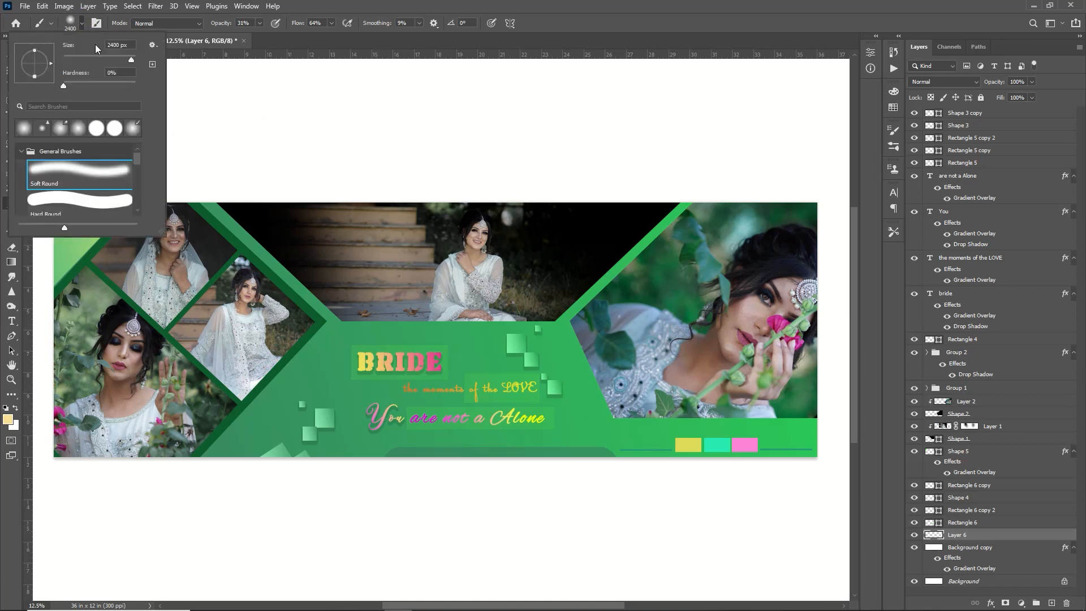
{"action": "left_click", "coordinate": [24, 128]}
{"action": "left_click_drag", "start_coordinate": [226, 24], "coordinate": [216, 24]}
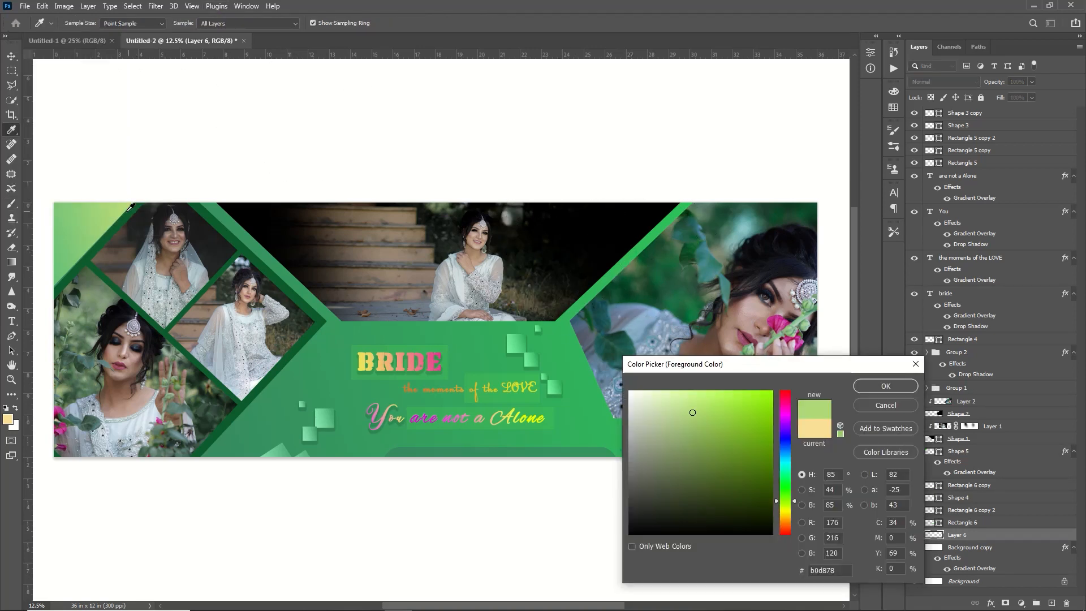
Step: Sample light green b5da78 from the corner triangle and dab soft glows on the new layer around the centre photo and the diamond frames
{"action": "left_click", "coordinate": [126, 207]}
{"action": "left_click", "coordinate": [125, 203]}
{"action": "left_click", "coordinate": [885, 386]}
{"action": "key", "text": "b"}
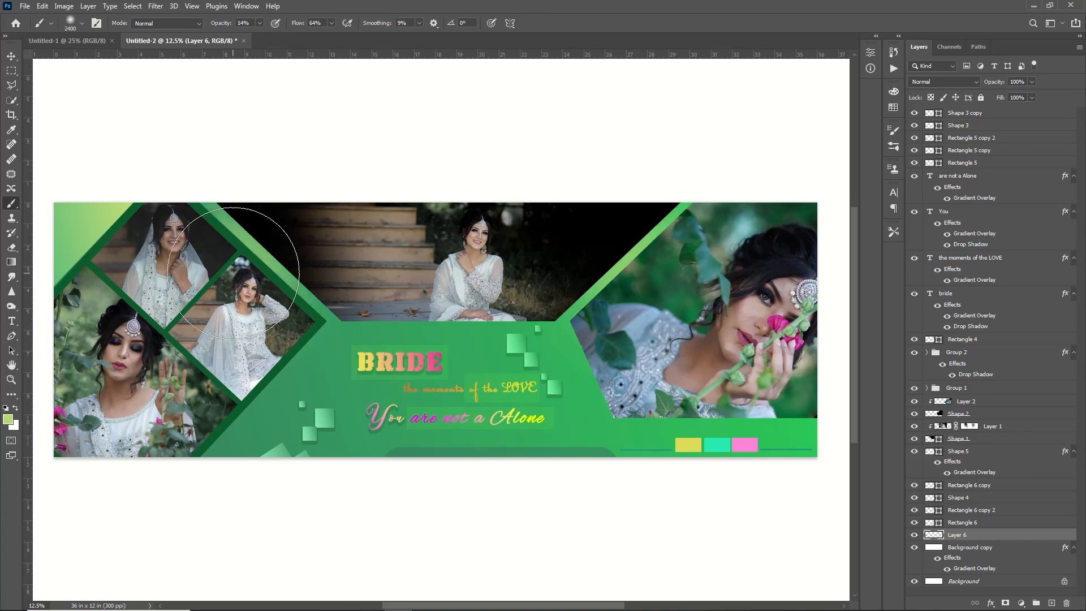
{"action": "left_click", "coordinate": [446, 286]}
{"action": "left_click", "coordinate": [460, 286]}
{"action": "left_click", "coordinate": [422, 287]}
{"action": "left_click", "coordinate": [210, 373]}
{"action": "left_click", "coordinate": [238, 365]}
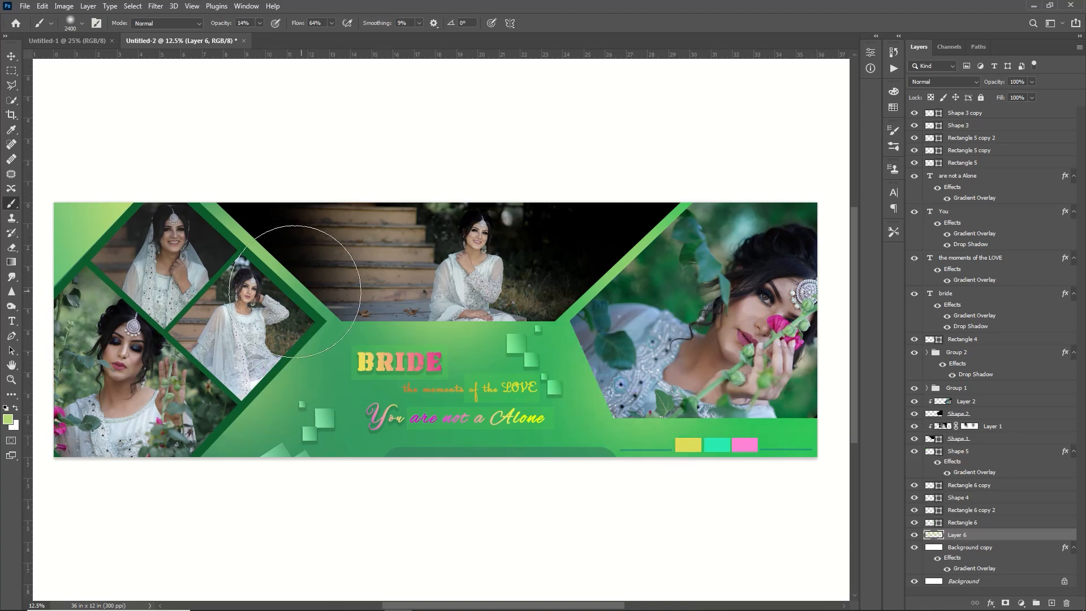
{"action": "left_click", "coordinate": [566, 489]}
{"action": "key", "text": "v"}
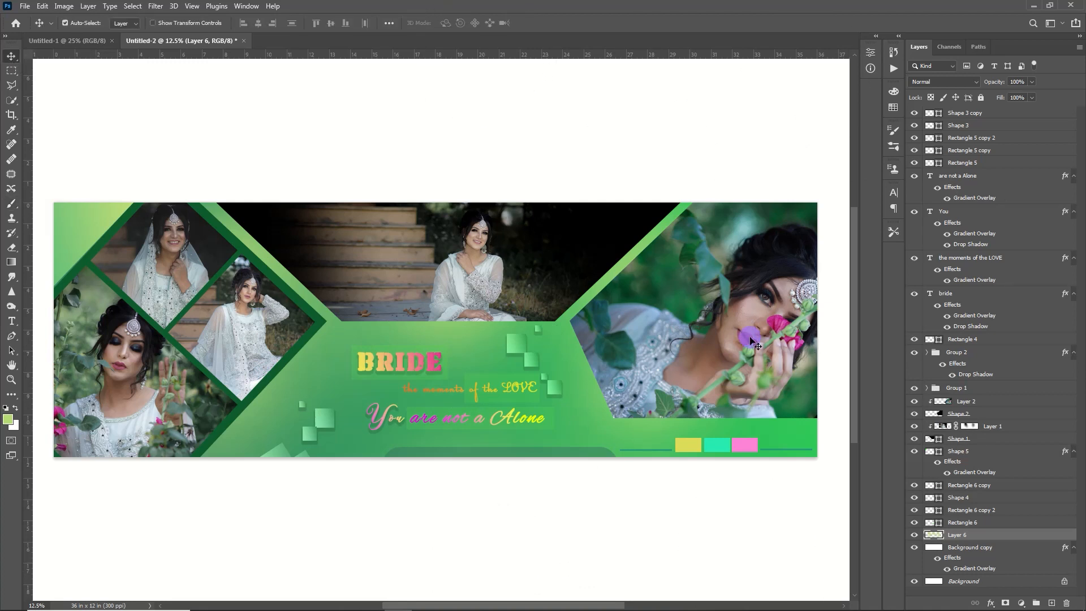
Step: Add a Solid Color fill layer in a slightly darker muted green above the large close-up photo on the album's right side
{"action": "left_click", "coordinate": [771, 353]}
{"action": "left_click", "coordinate": [1020, 603]}
{"action": "left_click", "coordinate": [1039, 402]}
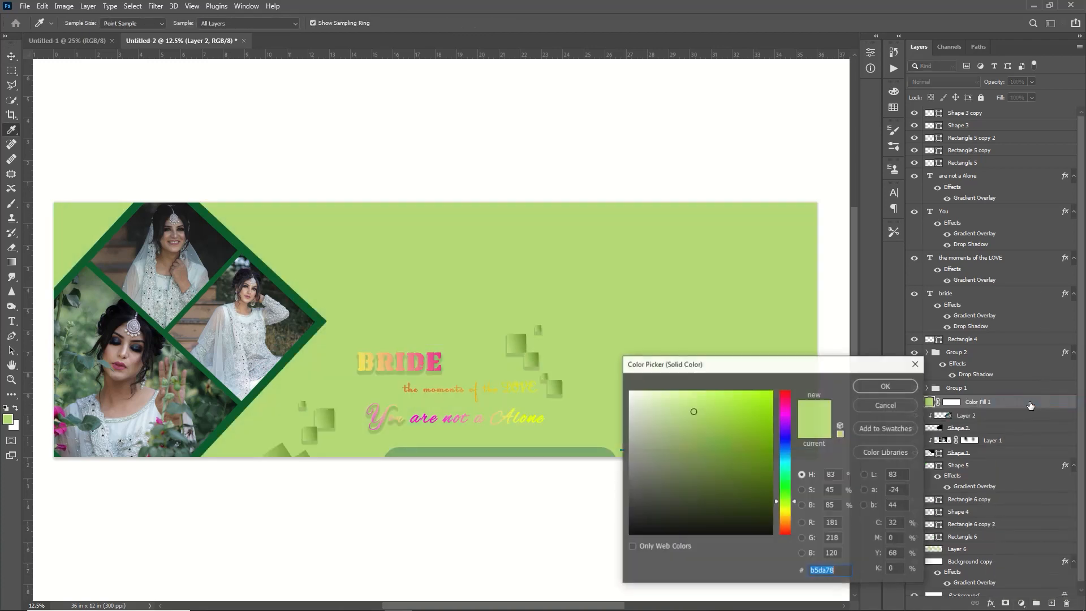
{"action": "left_click", "coordinate": [698, 428]}
{"action": "left_click", "coordinate": [886, 387]}
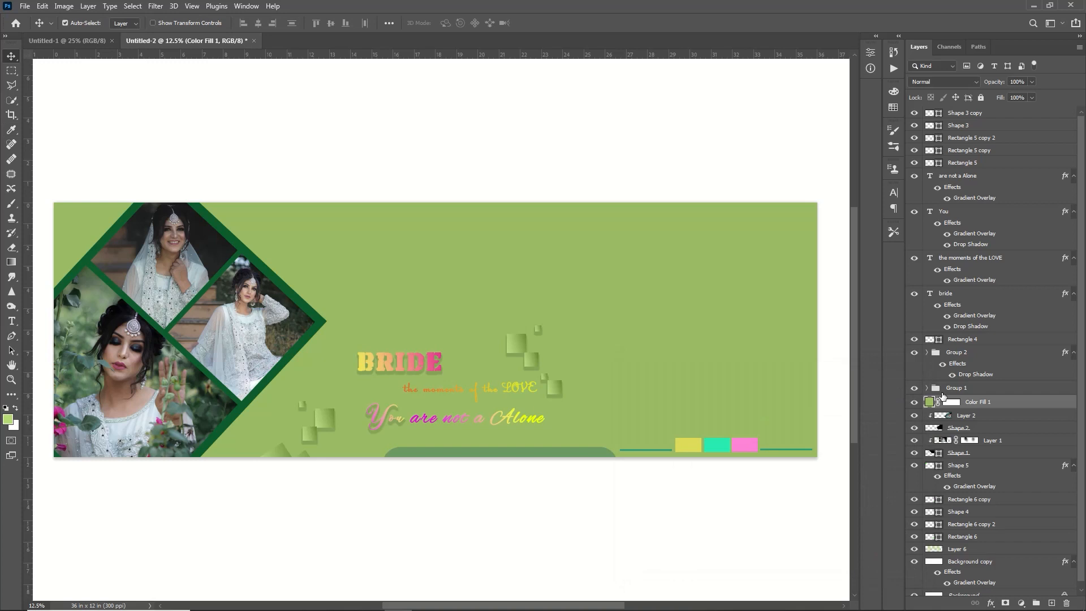
Step: Clip the green fill to the large close-up photo and set its blend mode to Hard Light
{"action": "right_click", "coordinate": [1001, 401]}
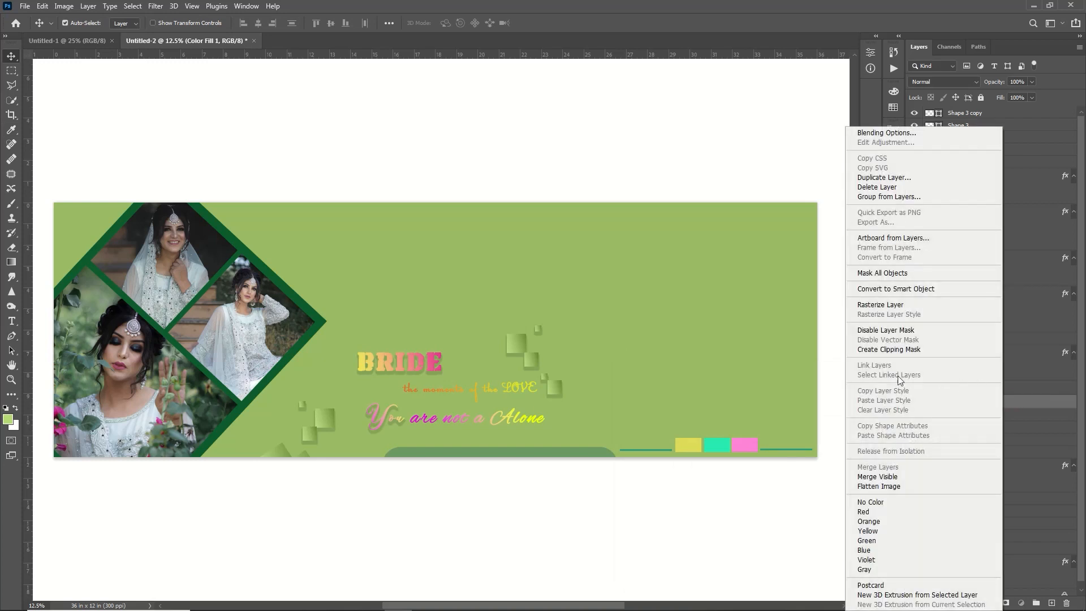
{"action": "left_click", "coordinate": [901, 350]}
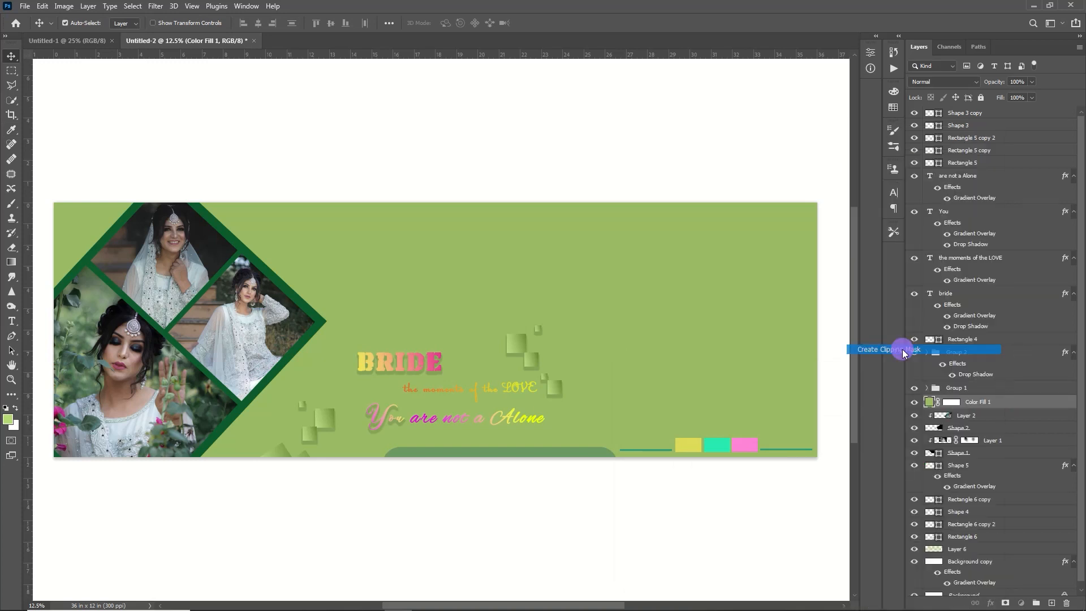
{"action": "left_click", "coordinate": [947, 83]}
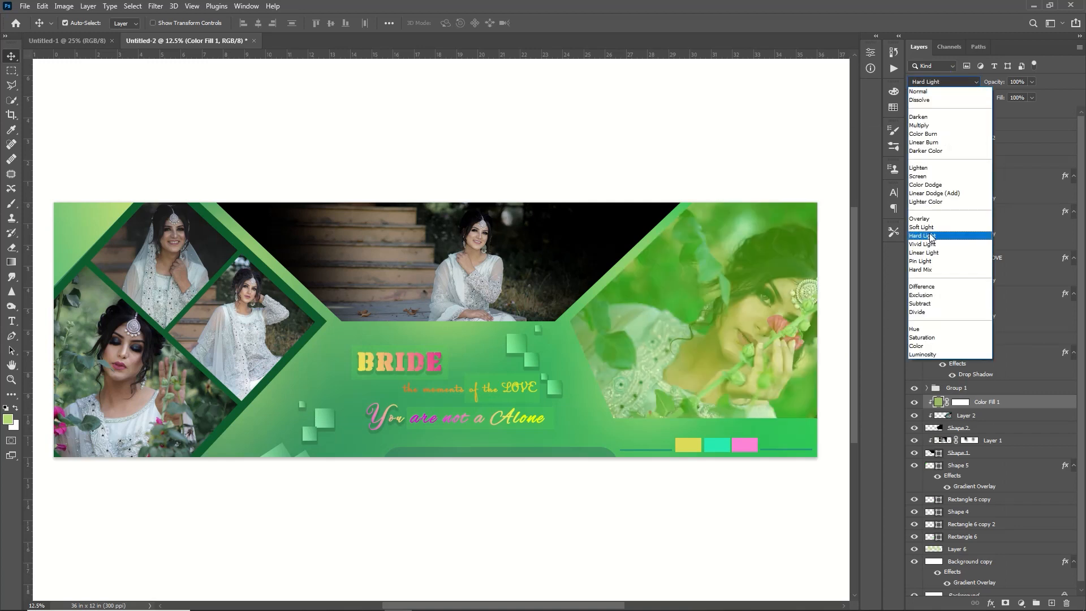
{"action": "left_click", "coordinate": [922, 235]}
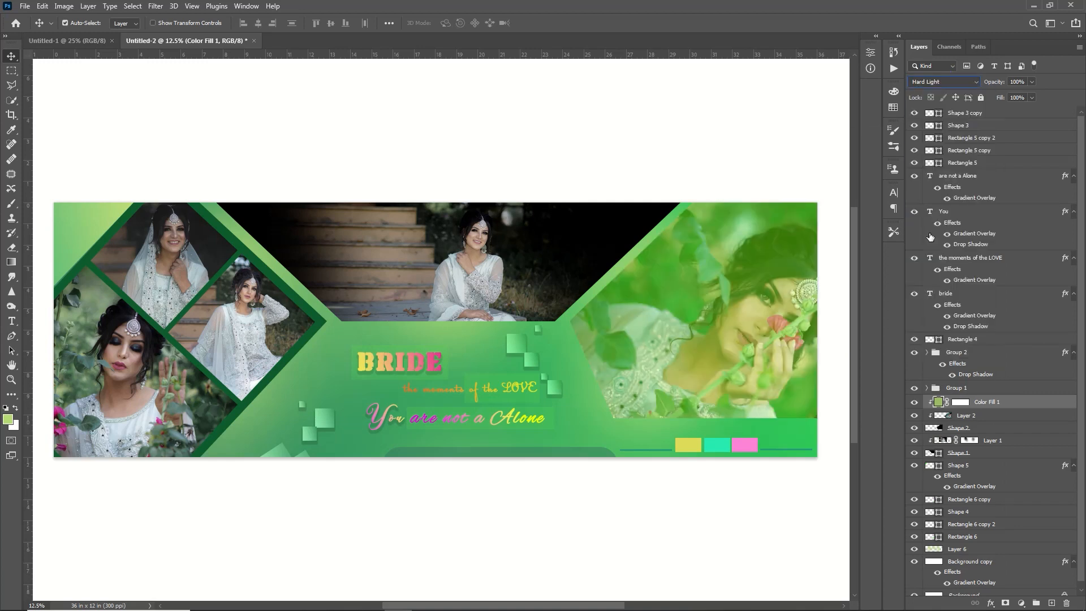
Step: Add a Solid Color fill layer in green 7aa630 above the lower-left diamond photo in Group 1
{"action": "left_click", "coordinate": [143, 368]}
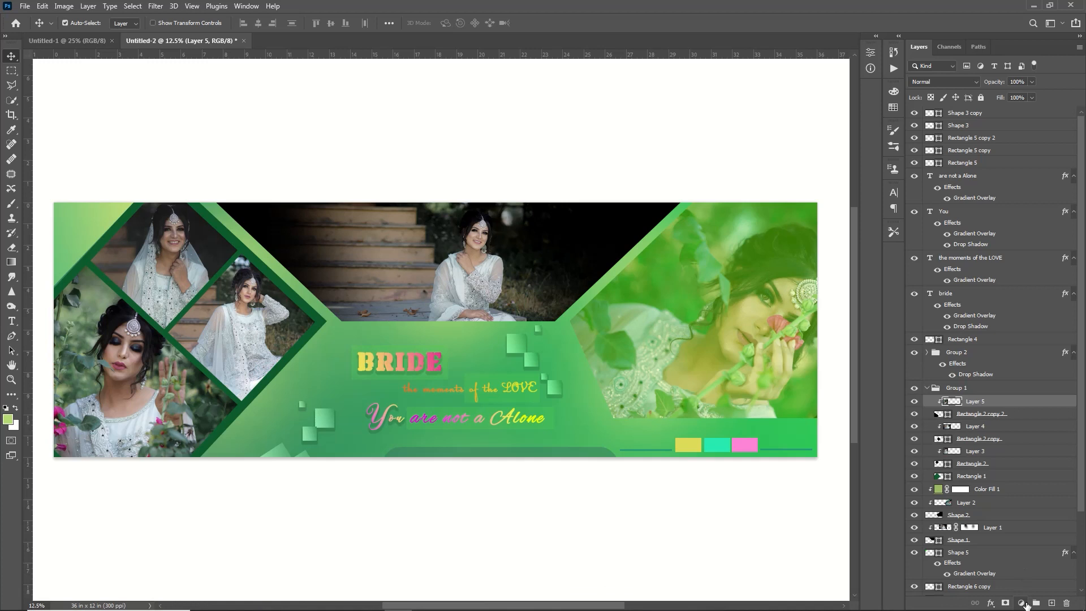
{"action": "left_click", "coordinate": [1021, 603]}
{"action": "left_click", "coordinate": [1029, 400]}
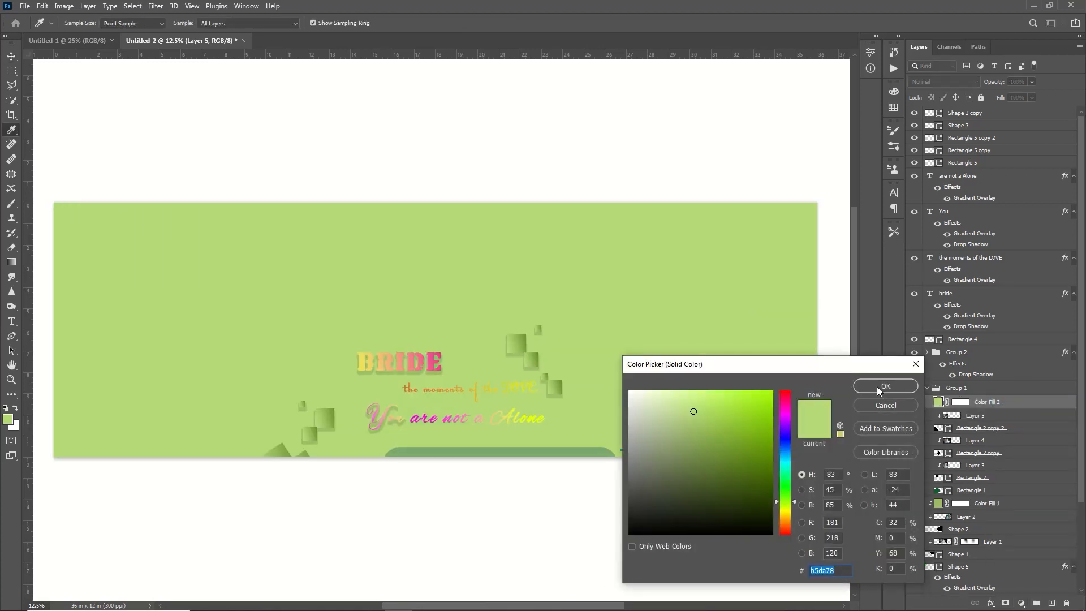
{"action": "left_click", "coordinate": [731, 441]}
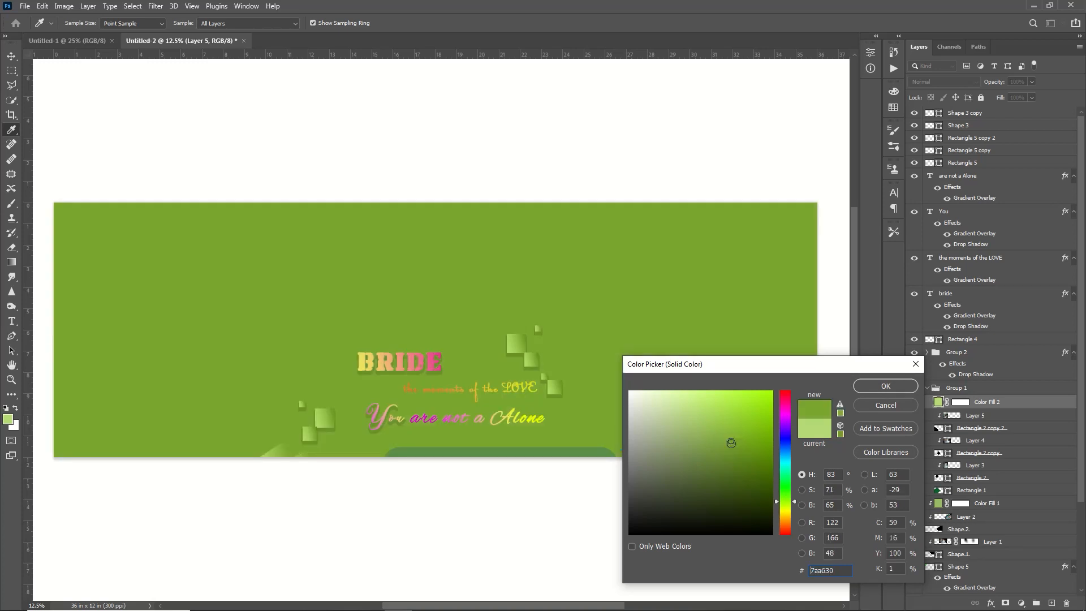
{"action": "left_click", "coordinate": [898, 387]}
Step: Clip the 7aa630 fill to the lower-left diamond photo and set its blend mode to Pin Light
{"action": "right_click", "coordinate": [1036, 398]}
{"action": "left_click", "coordinate": [921, 348]}
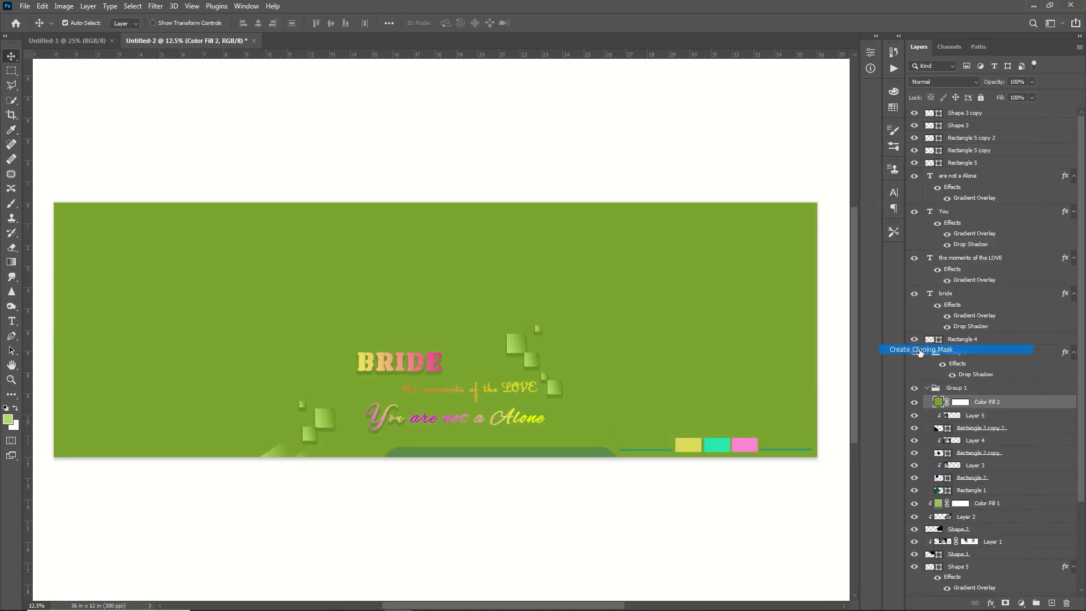
{"action": "left_click", "coordinate": [955, 79]}
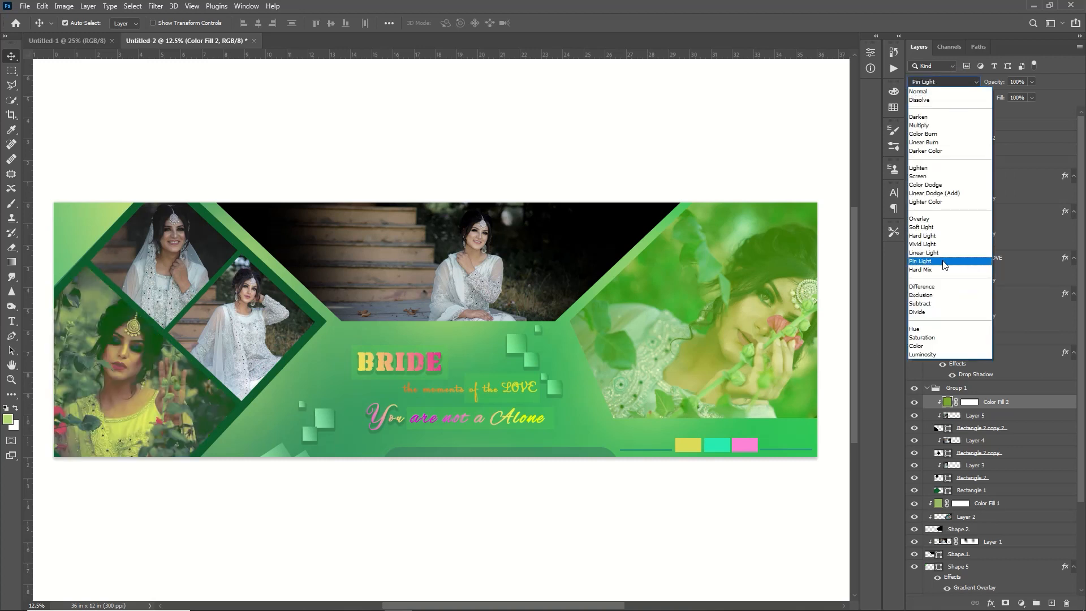
{"action": "left_click", "coordinate": [943, 262]}
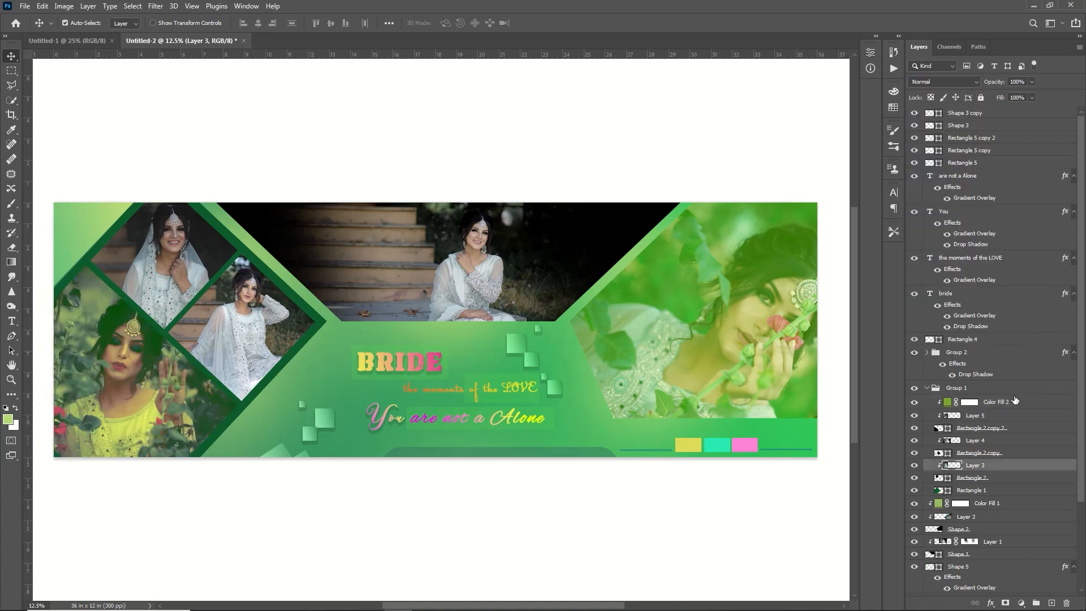
Step: Duplicate Color Fill 2, place the copy directly above Layer 4 and clip it to that diamond photo
{"action": "left_click", "coordinate": [1018, 402]}
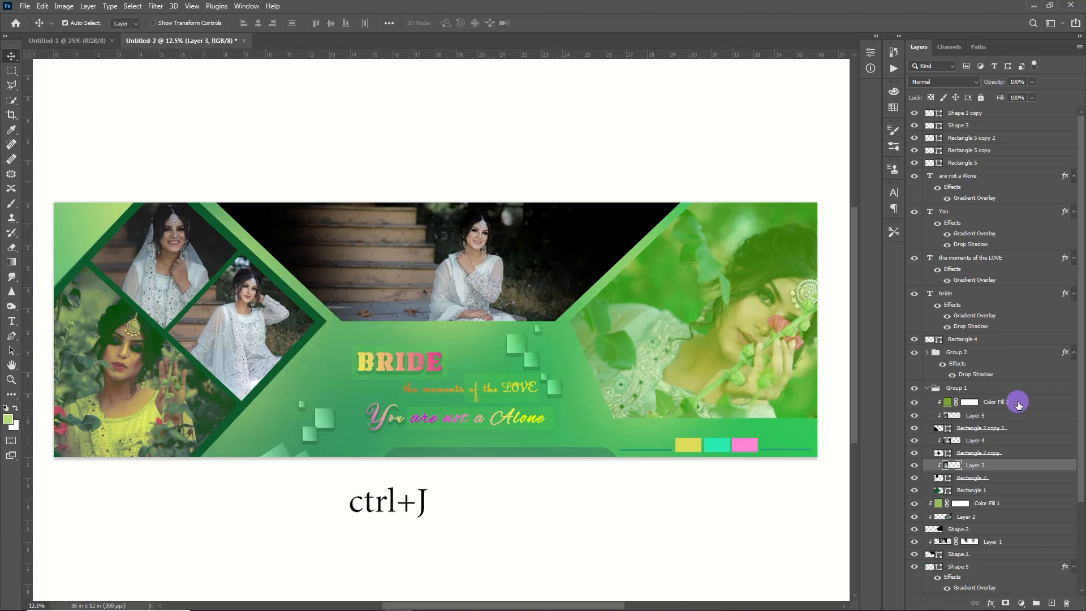
{"action": "key", "text": "ctrl+j"}
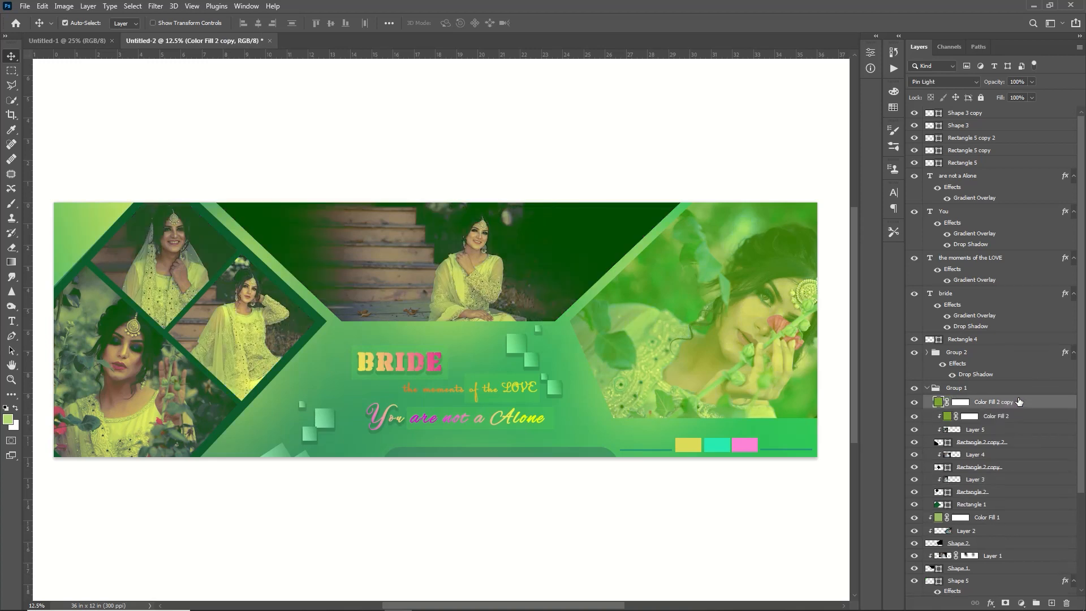
{"action": "left_click_drag", "start_coordinate": [1017, 402], "coordinate": [1021, 445]}
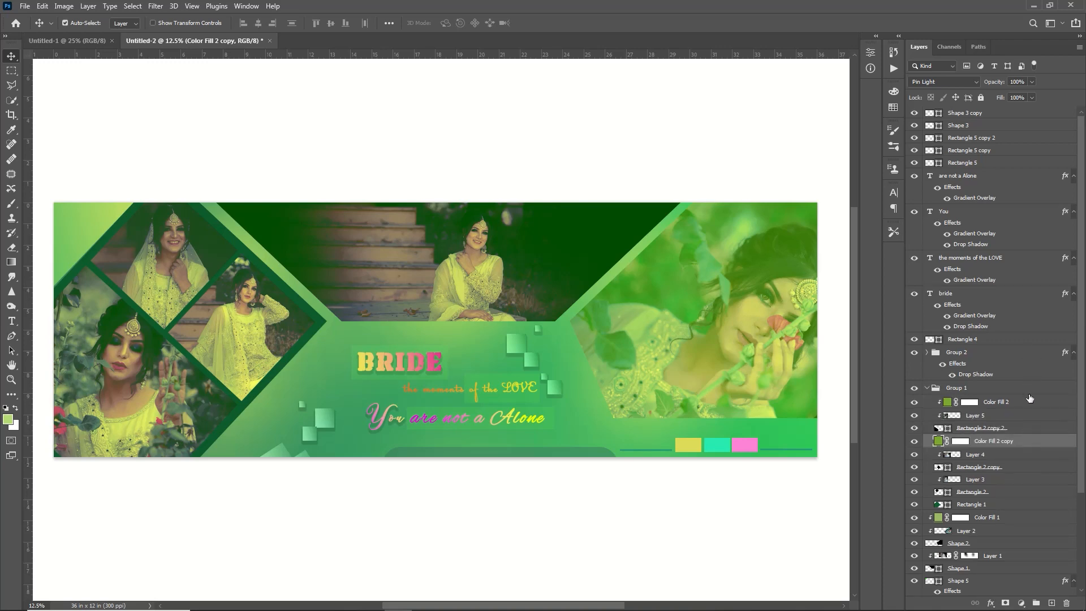
{"action": "right_click", "coordinate": [1027, 443]}
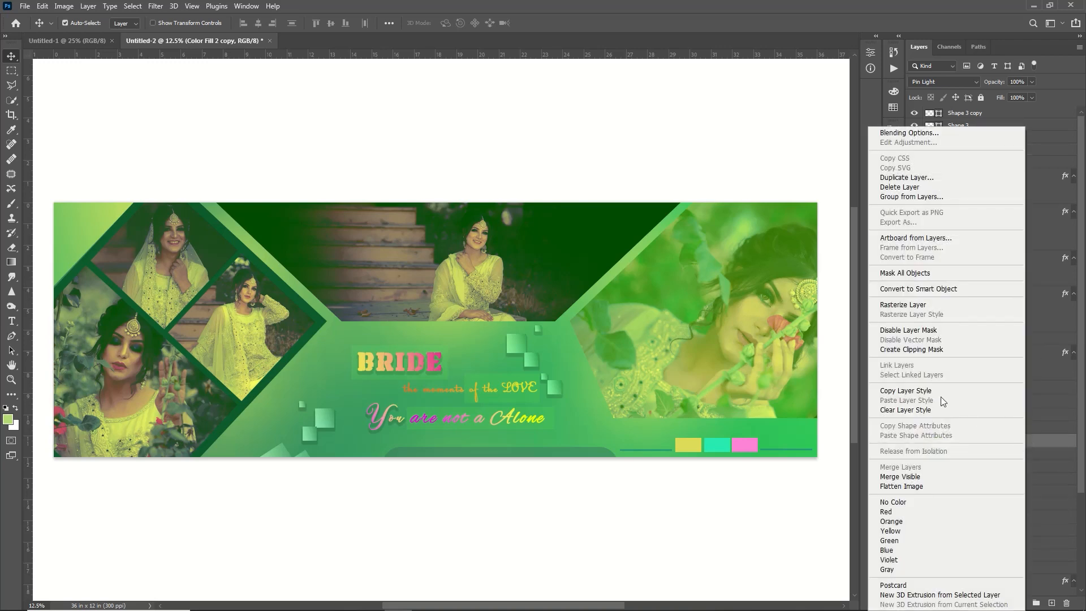
{"action": "left_click", "coordinate": [912, 349]}
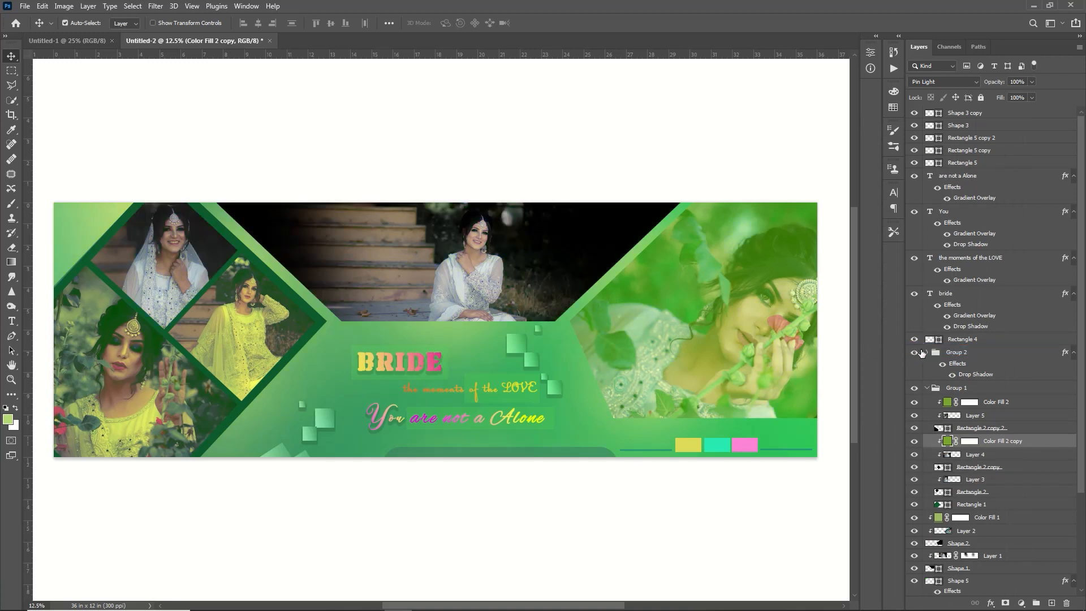
Step: Duplicate the green fill again, place the copy directly above Layer 3 and clip it to that diamond photo
{"action": "key", "text": "ctrl+j"}
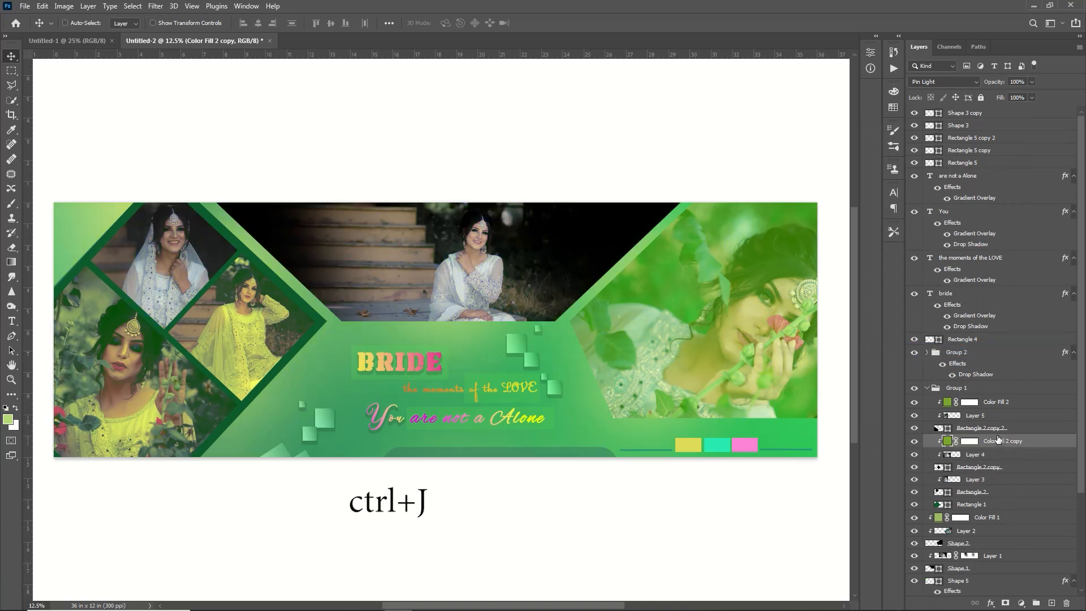
{"action": "left_click_drag", "start_coordinate": [1001, 445], "coordinate": [1002, 486]}
{"action": "right_click", "coordinate": [1005, 480]}
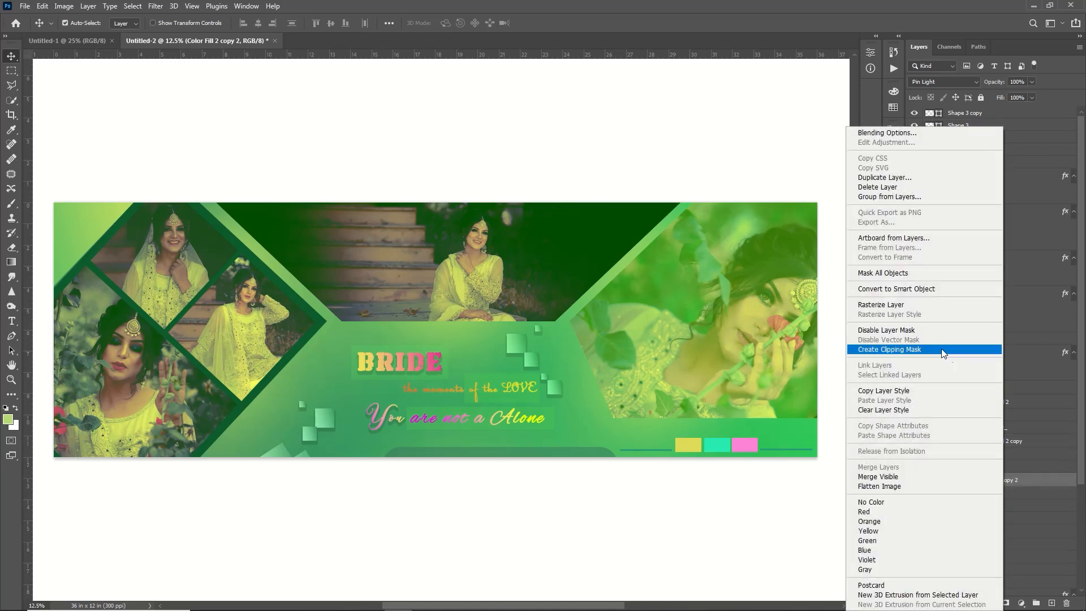
{"action": "left_click", "coordinate": [934, 349]}
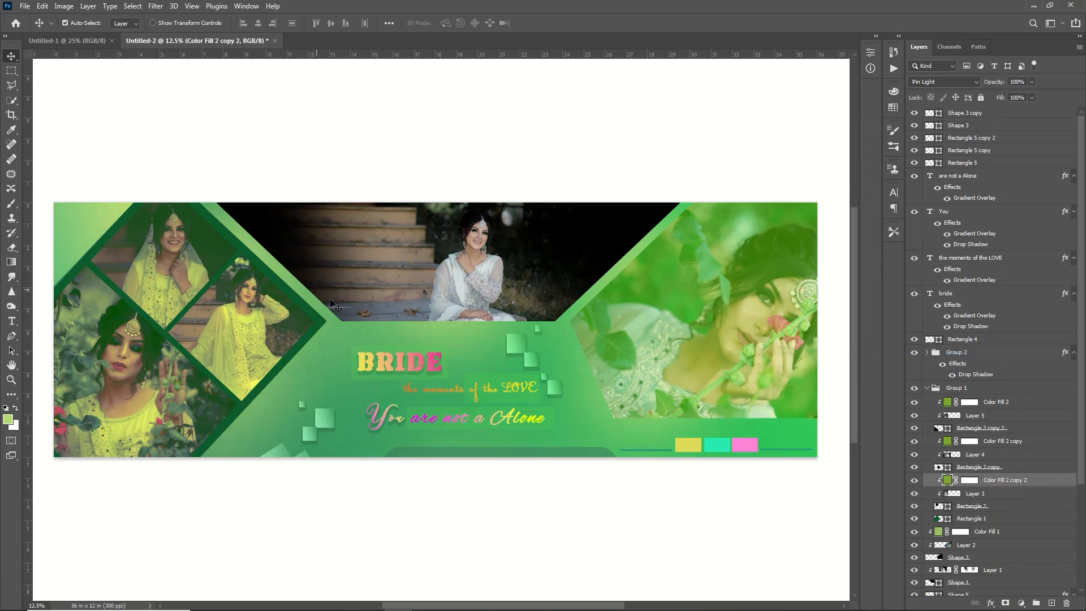
Step: Add a white (ffffff) Solid Color fill layer above Layer 1, the staircase photo in the centre
{"action": "left_click", "coordinate": [1012, 570]}
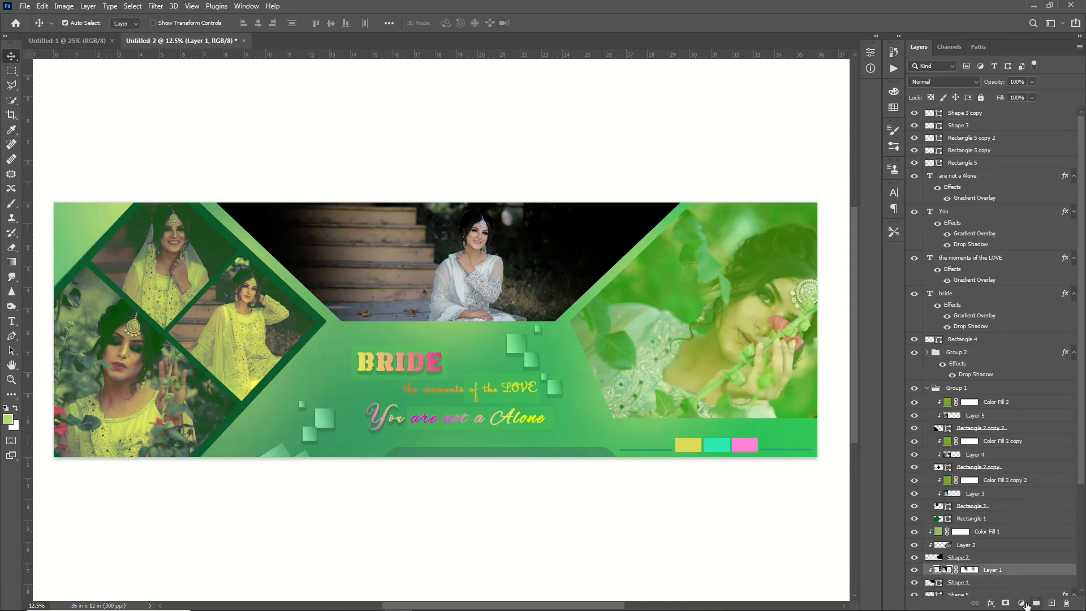
{"action": "left_click", "coordinate": [1021, 603]}
{"action": "left_click", "coordinate": [1012, 415]}
{"action": "left_click_drag", "start_coordinate": [698, 428], "coordinate": [626, 388]}
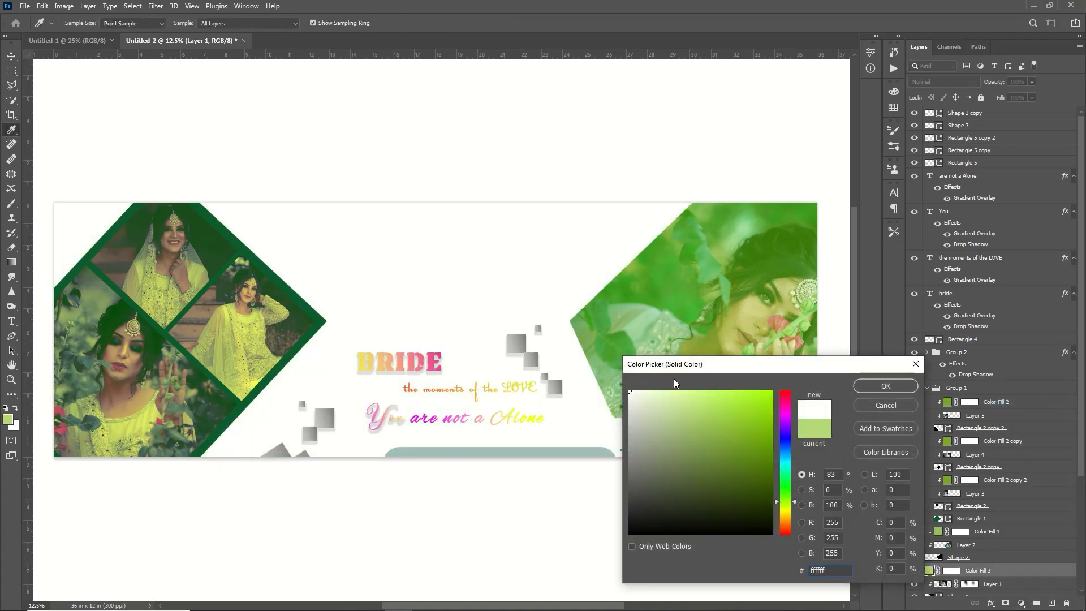
{"action": "left_click", "coordinate": [894, 387]}
Step: Clip the white fill to the centre staircase photo and set its blend mode to Color
{"action": "right_click", "coordinate": [1045, 572]}
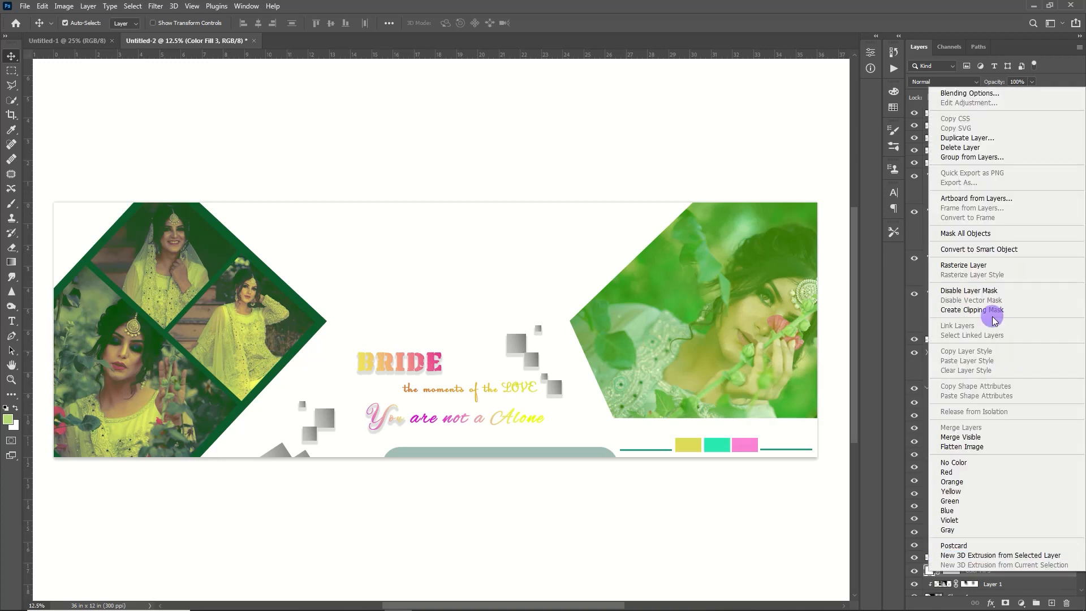
{"action": "left_click", "coordinate": [992, 314]}
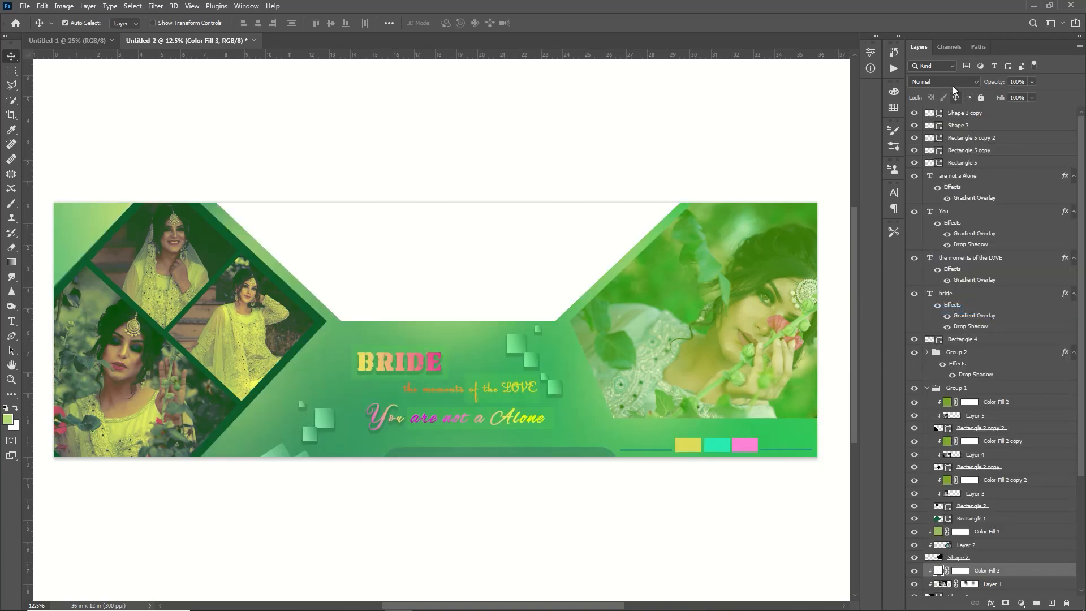
{"action": "left_click", "coordinate": [951, 82]}
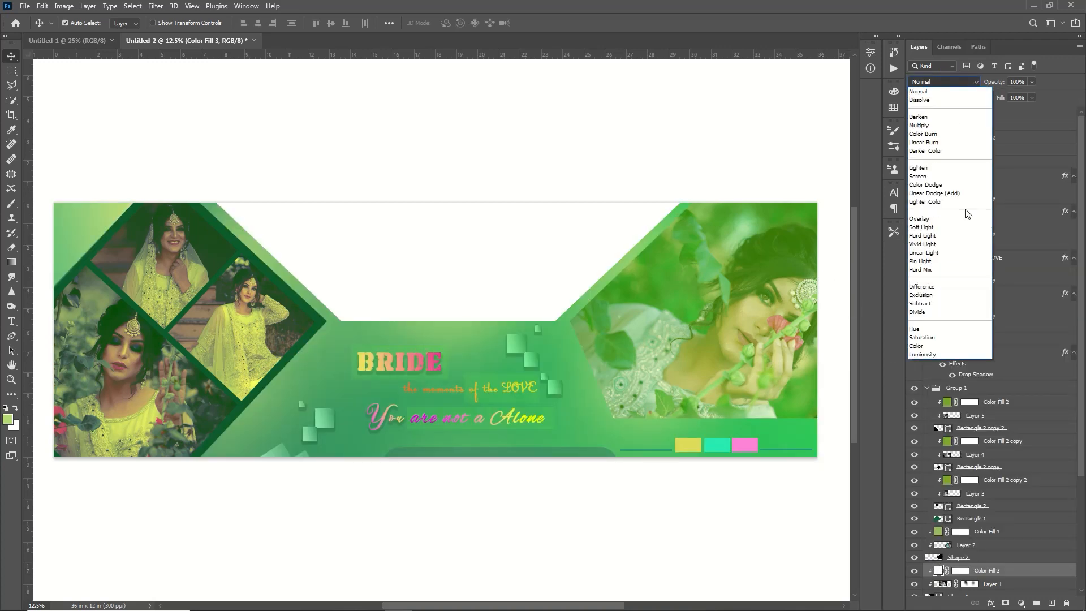
{"action": "left_click", "coordinate": [948, 355]}
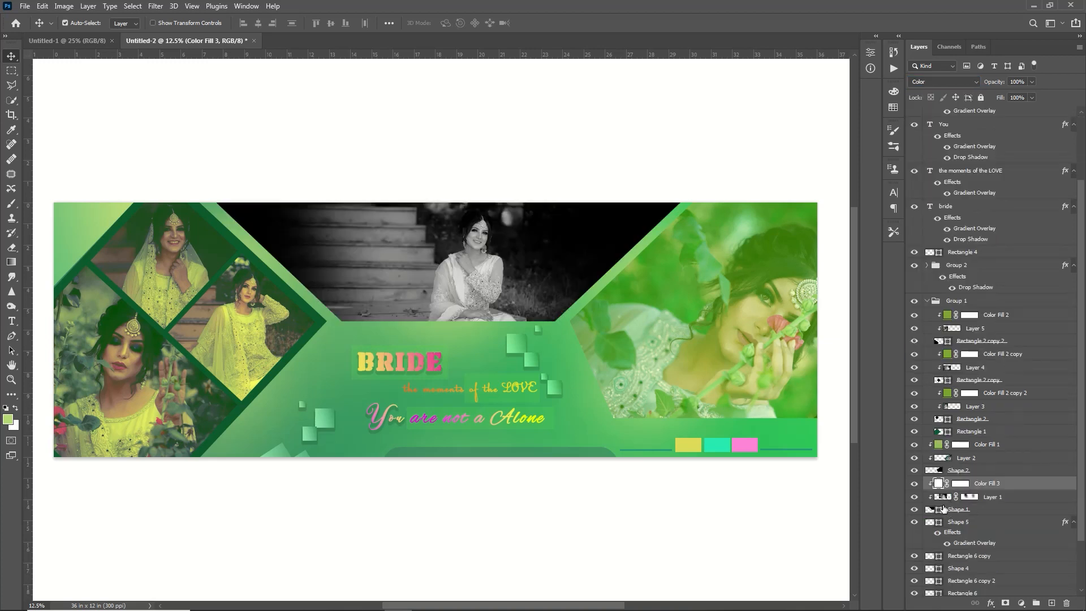
Step: Free-transform the centre staircase photo, shifting it left and tilting it clockwise within its frame
{"action": "left_click", "coordinate": [945, 497]}
{"action": "key", "text": "ctrl+t"}
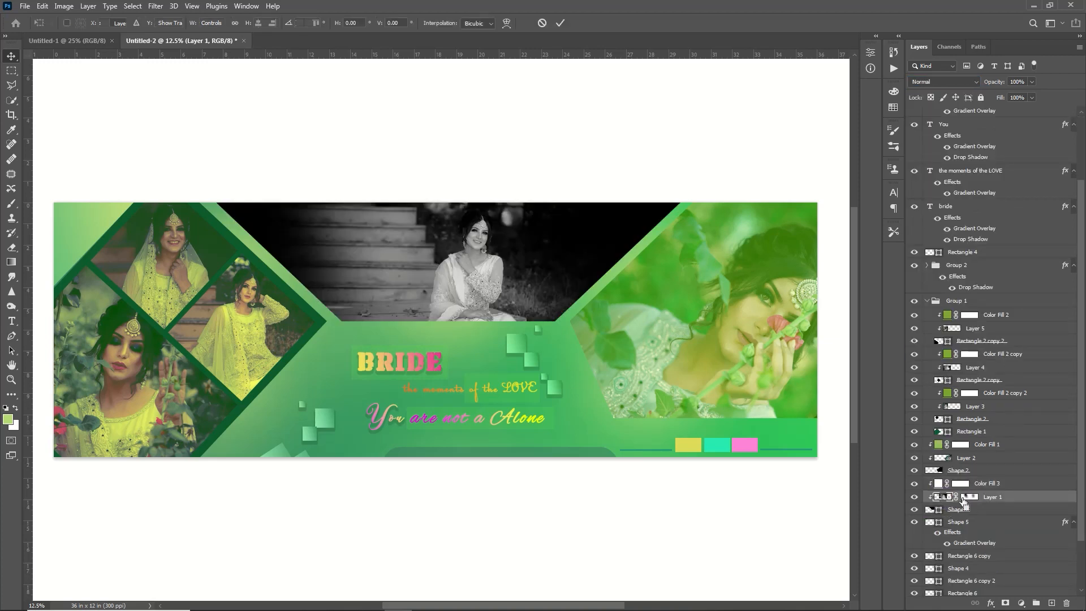
{"action": "left_click_drag", "start_coordinate": [612, 321], "coordinate": [546, 314]}
{"action": "left_click_drag", "start_coordinate": [666, 138], "coordinate": [702, 207]}
{"action": "left_click_drag", "start_coordinate": [583, 316], "coordinate": [578, 304]}
{"action": "left_click", "coordinate": [560, 23]}
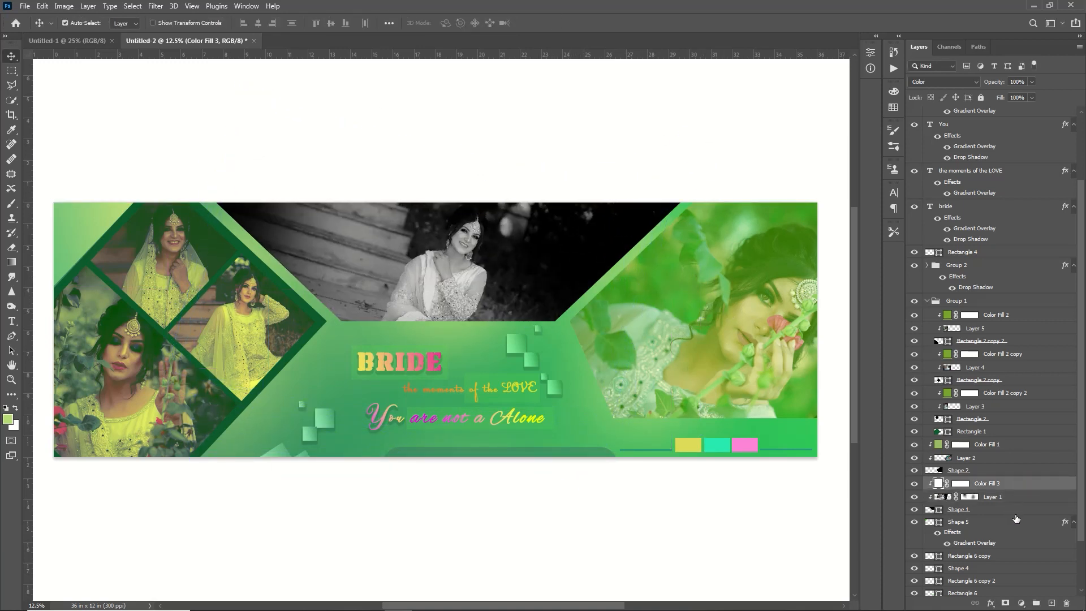
Step: Add a black Multiply drop shadow to Shape 1, the centre photo's frame, at 17% opacity and a 90° angle, and adjust its spread
{"action": "double_click", "coordinate": [1044, 509]}
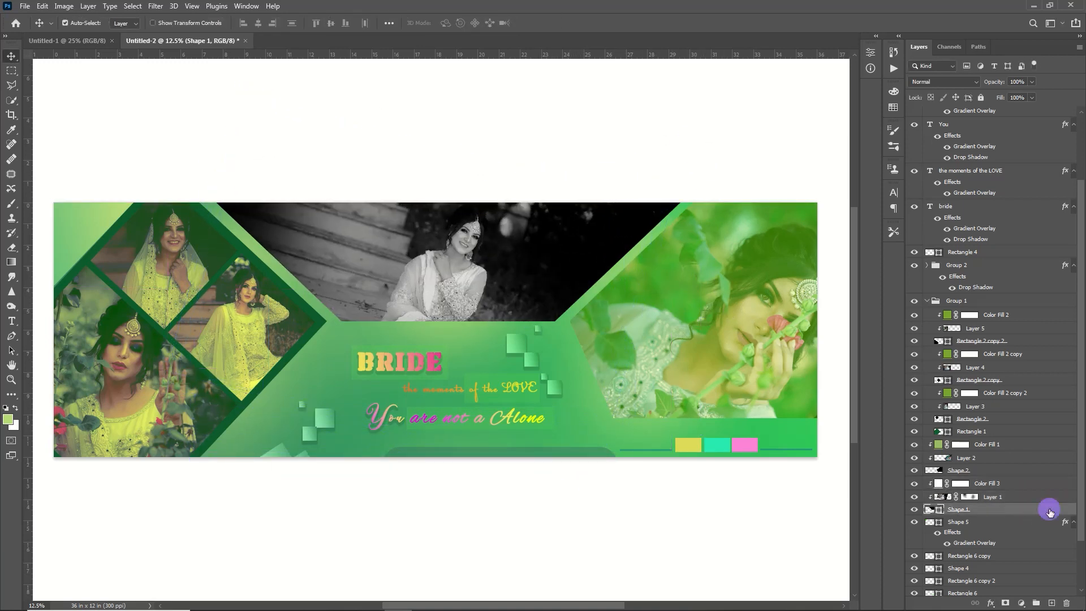
{"action": "left_click", "coordinate": [691, 271]}
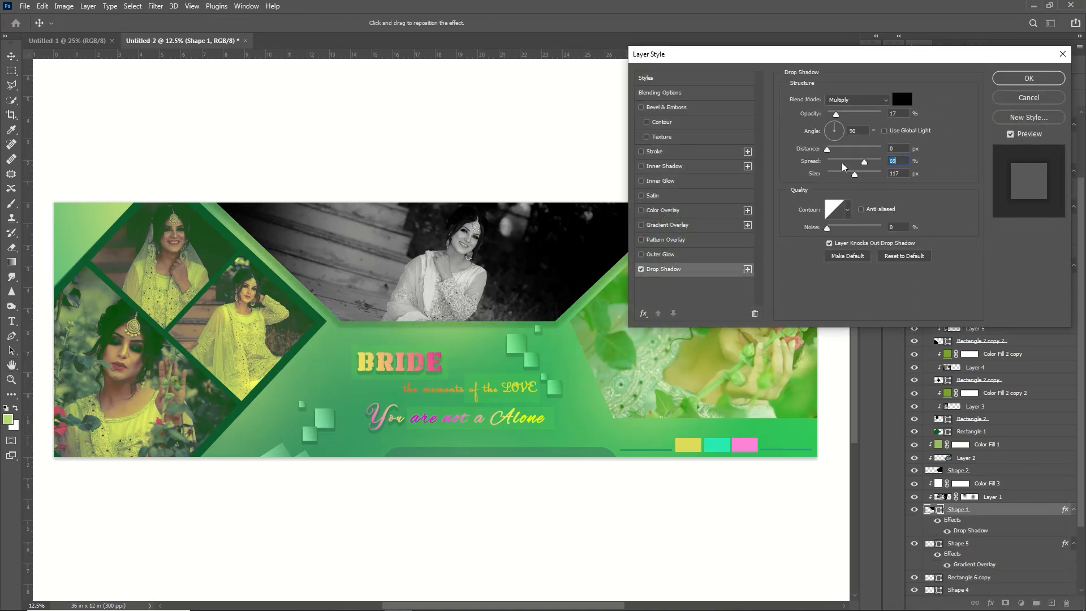
{"action": "mouse_move", "coordinate": [834, 150]}
{"action": "left_mouse_down"}
{"action": "mouse_move", "coordinate": [866, 158]}
{"action": "mouse_move", "coordinate": [836, 174]}
{"action": "mouse_move", "coordinate": [861, 163]}
{"action": "mouse_move", "coordinate": [832, 163]}
{"action": "mouse_move", "coordinate": [845, 165]}
{"action": "mouse_move", "coordinate": [842, 149]}
{"action": "mouse_move", "coordinate": [862, 160]}
{"action": "mouse_move", "coordinate": [853, 161]}
{"action": "left_mouse_up"}
{"action": "left_click", "coordinate": [1028, 78]}
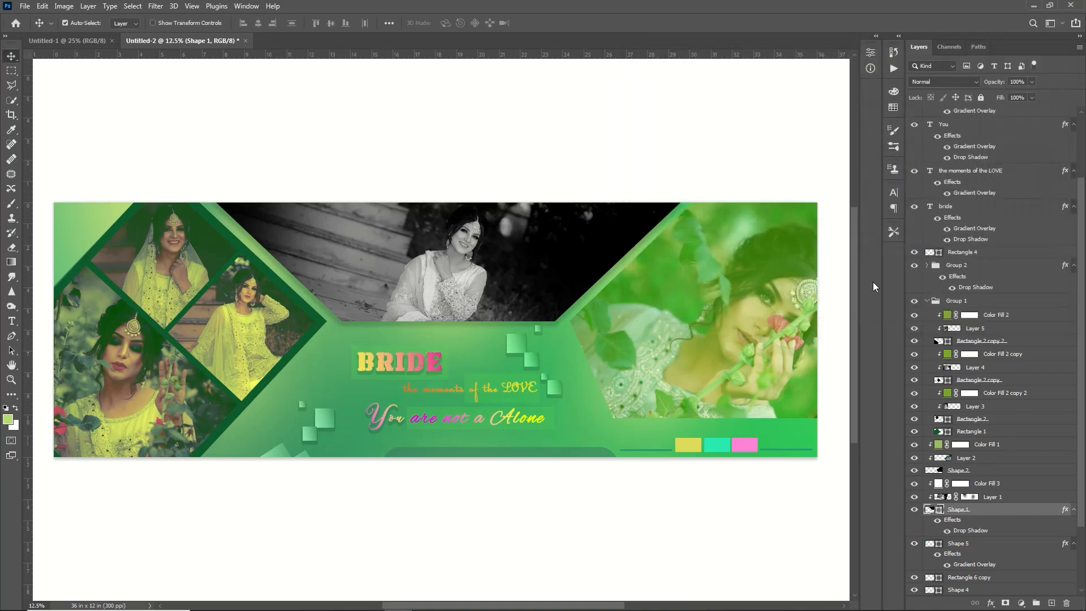
Step: Lower the opacity of Layer 1, the centre staircase photo, to 91%
{"action": "left_click", "coordinate": [962, 484]}
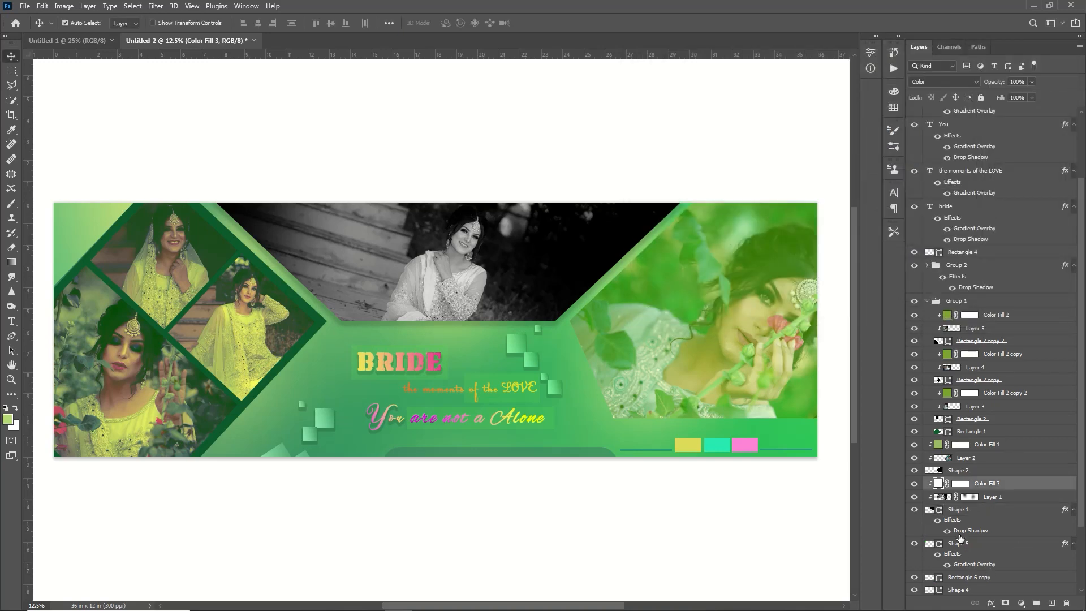
{"action": "left_click", "coordinate": [940, 496]}
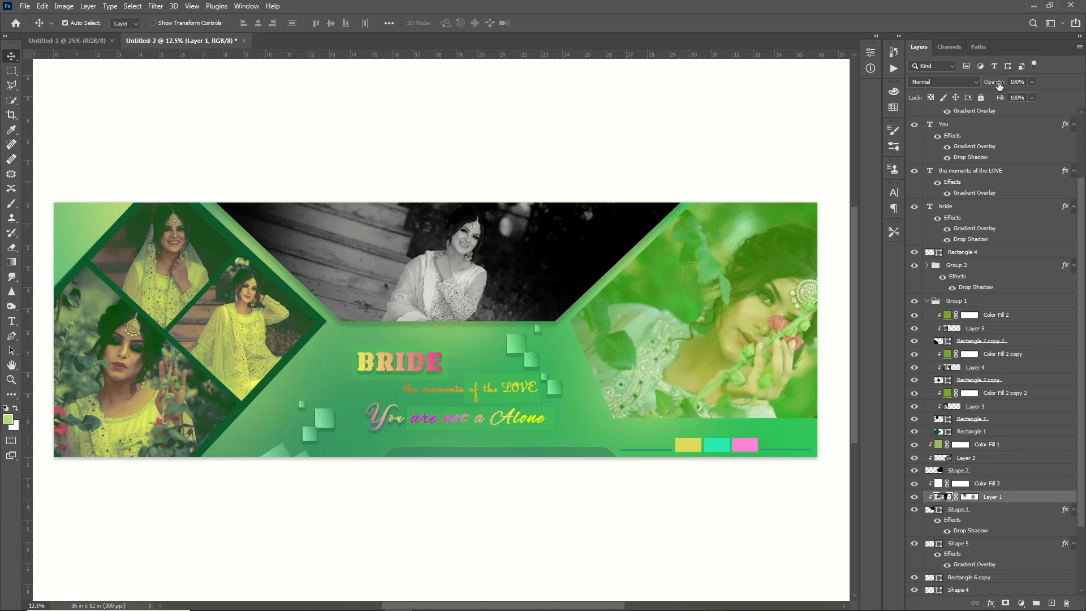
{"action": "mouse_move", "coordinate": [1005, 82]}
{"action": "left_mouse_down"}
{"action": "mouse_move", "coordinate": [984, 85]}
{"action": "mouse_move", "coordinate": [1007, 84]}
{"action": "left_mouse_up"}
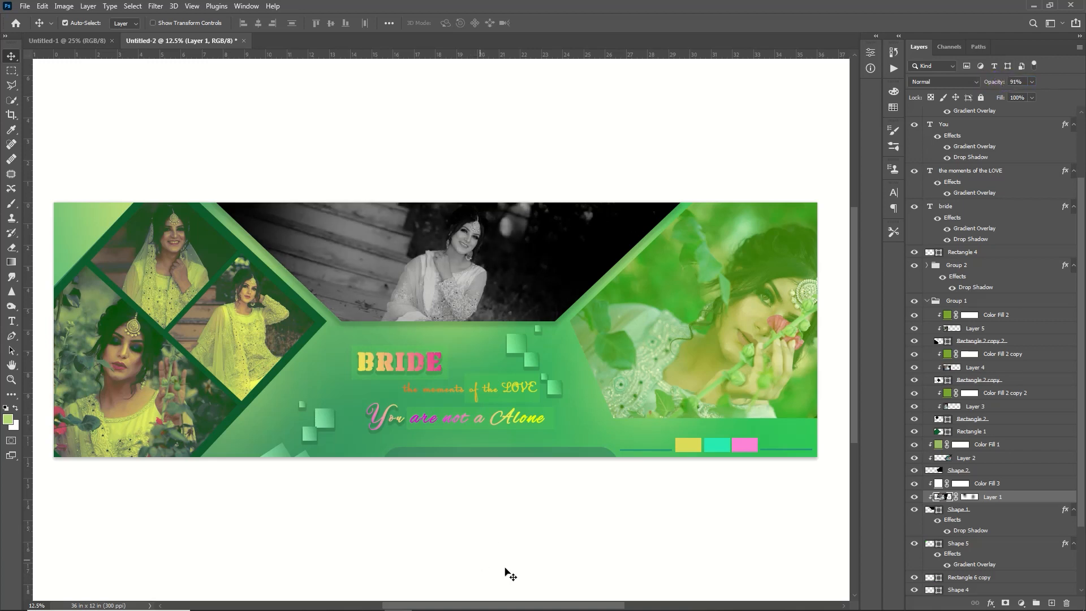
Step: Examine the whole album layout at 25% from the diamond photos to the far edge, then fit it to the screen
{"action": "left_click_drag", "start_coordinate": [604, 605], "coordinate": [336, 580]}
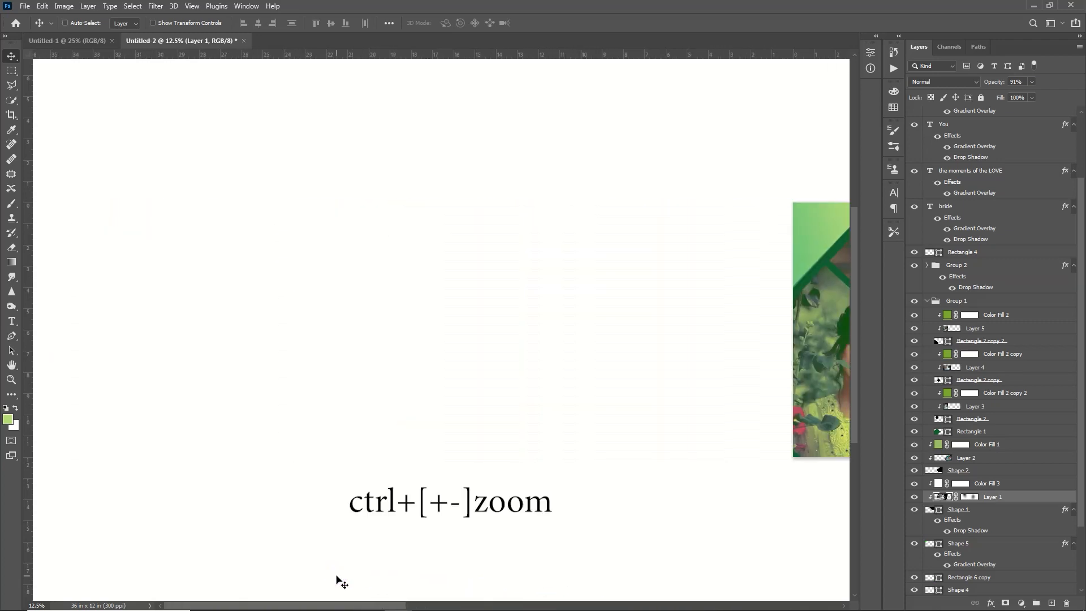
{"action": "key", "text": "ctrl+plus"}
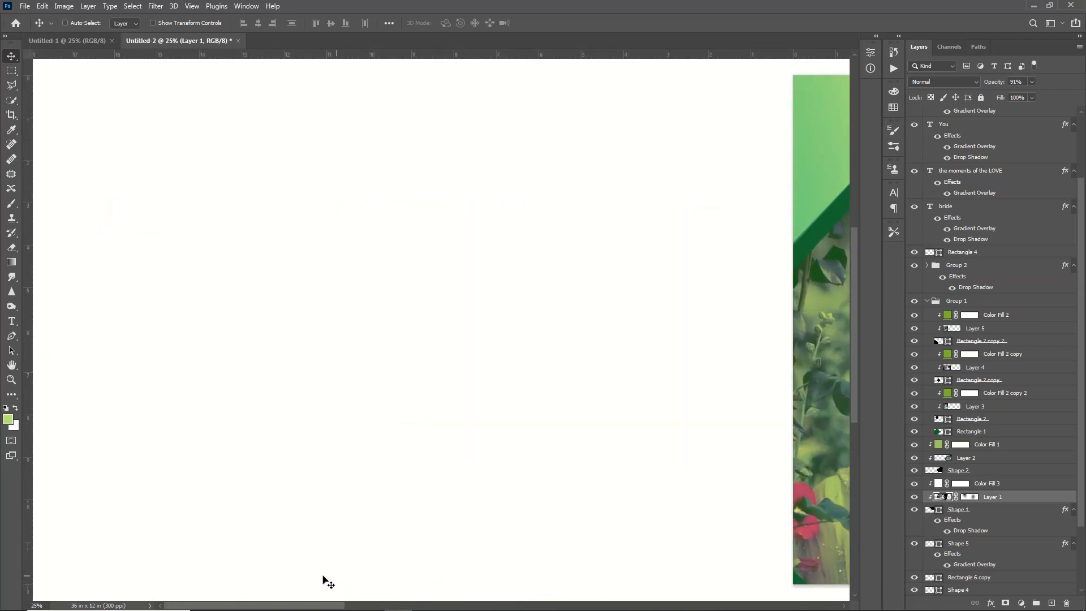
{"action": "left_click_drag", "start_coordinate": [321, 604], "coordinate": [468, 605]}
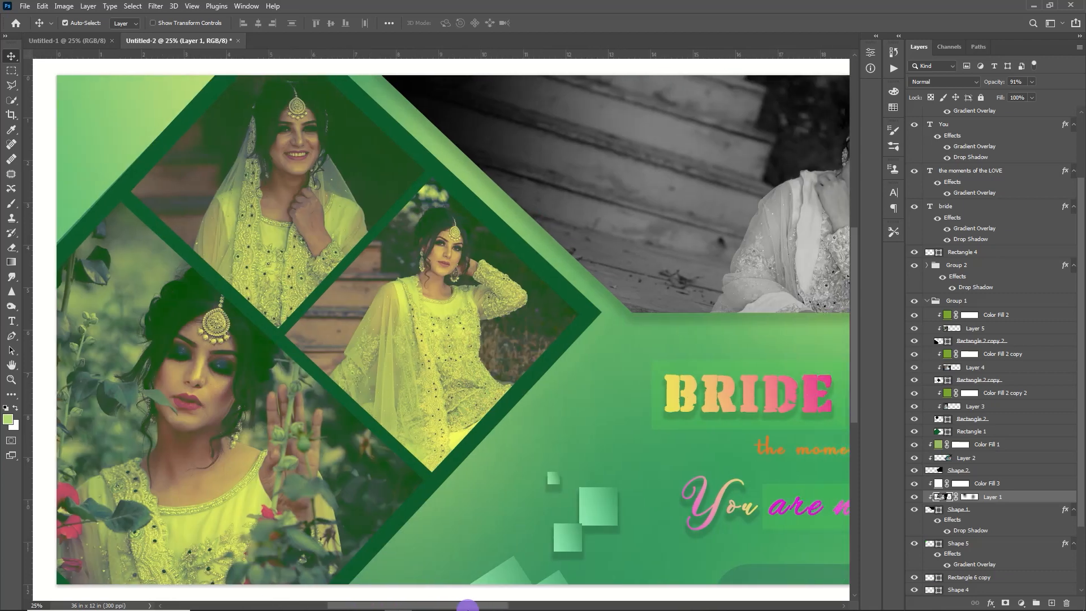
{"action": "left_click_drag", "start_coordinate": [467, 607], "coordinate": [557, 606]}
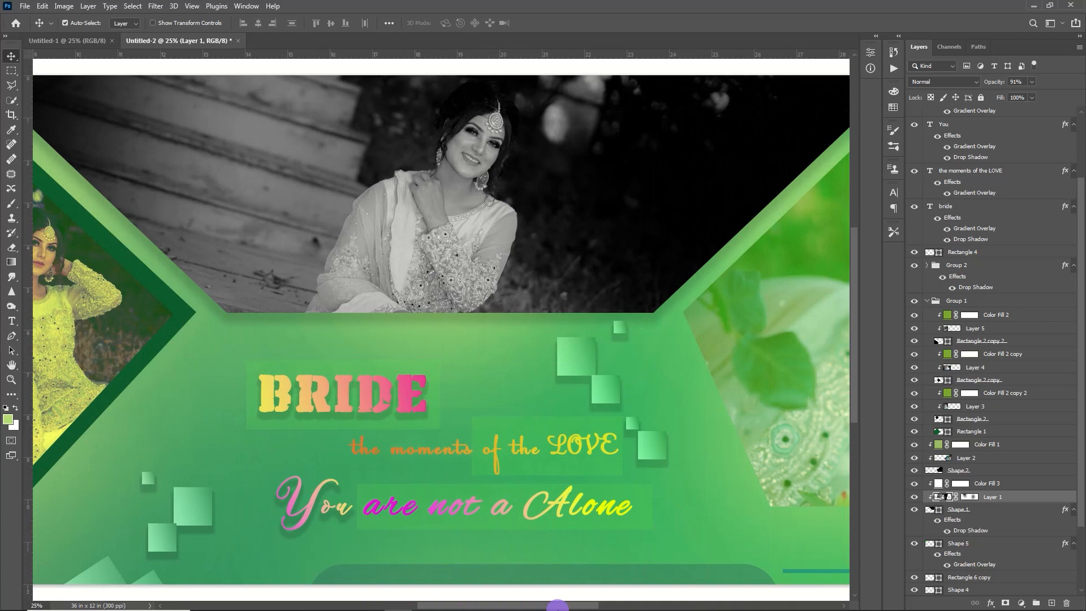
{"action": "left_click_drag", "start_coordinate": [557, 606], "coordinate": [678, 606]}
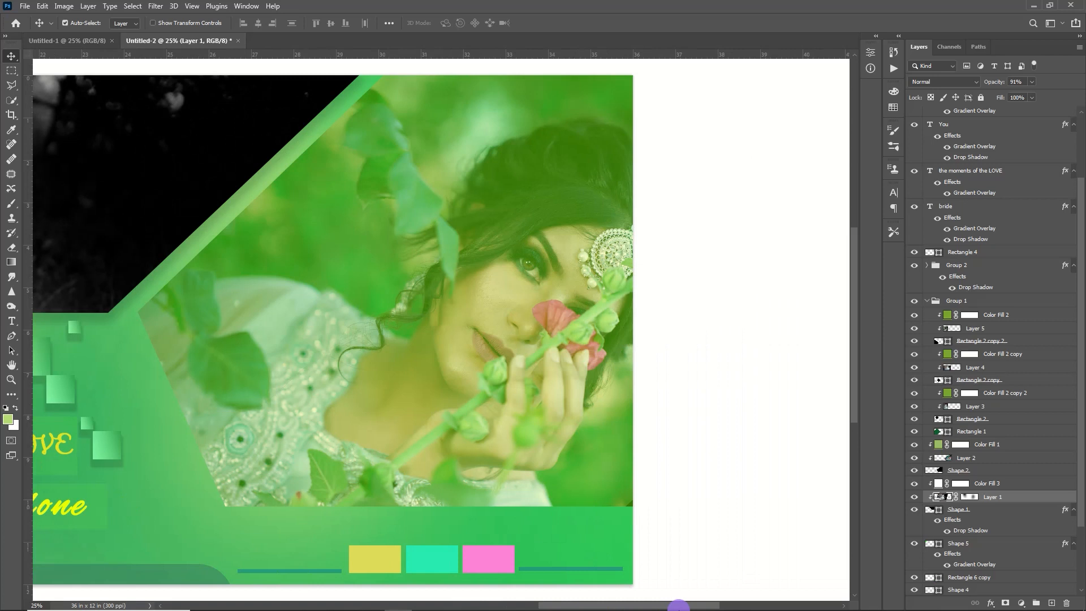
{"action": "left_click_drag", "start_coordinate": [678, 606], "coordinate": [461, 597]}
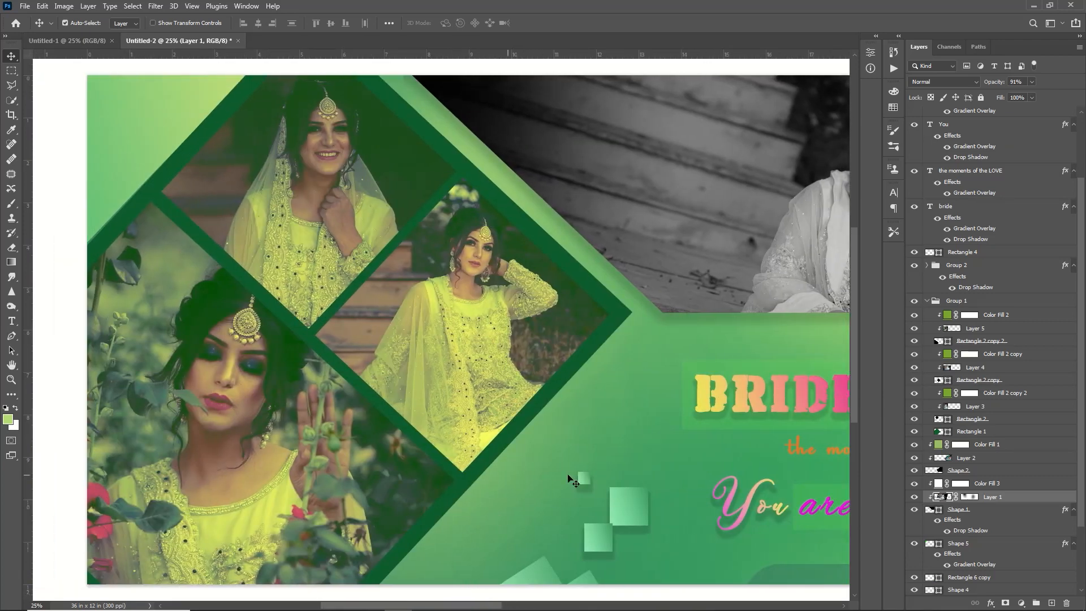
{"action": "key", "text": "ctrl"}
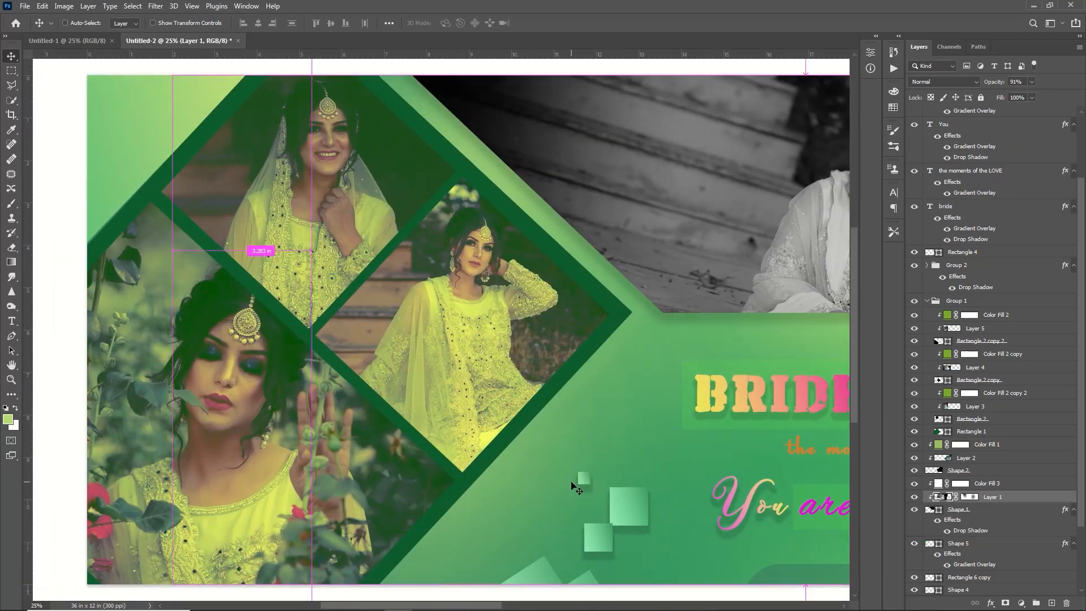
{"action": "key", "text": "ctrl"}
{"action": "key", "text": "ctrl+0"}
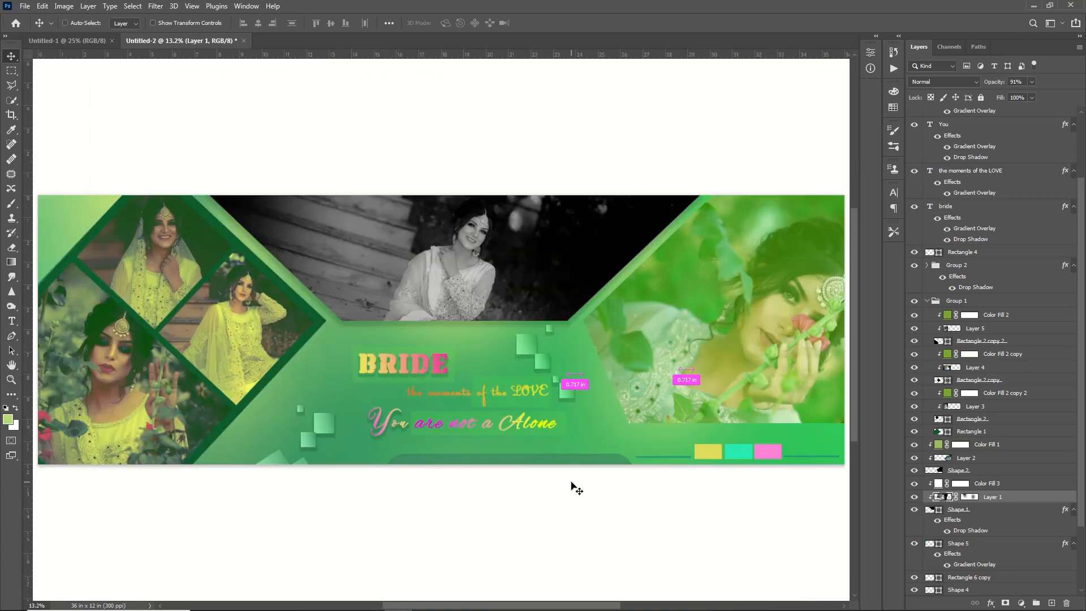